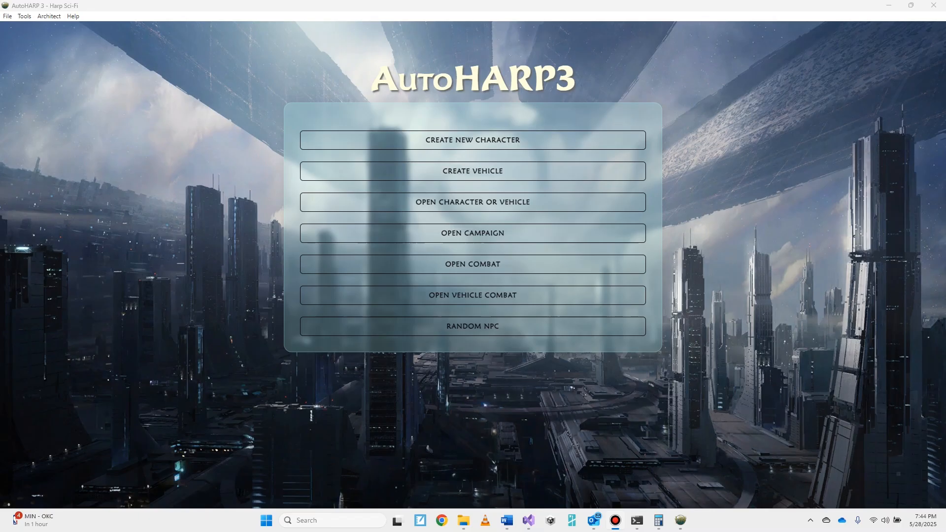
Start a random NPC at level 5 with gender Male, race Human and profession Spy.
{"action": "left_click", "coordinate": [454, 332]}
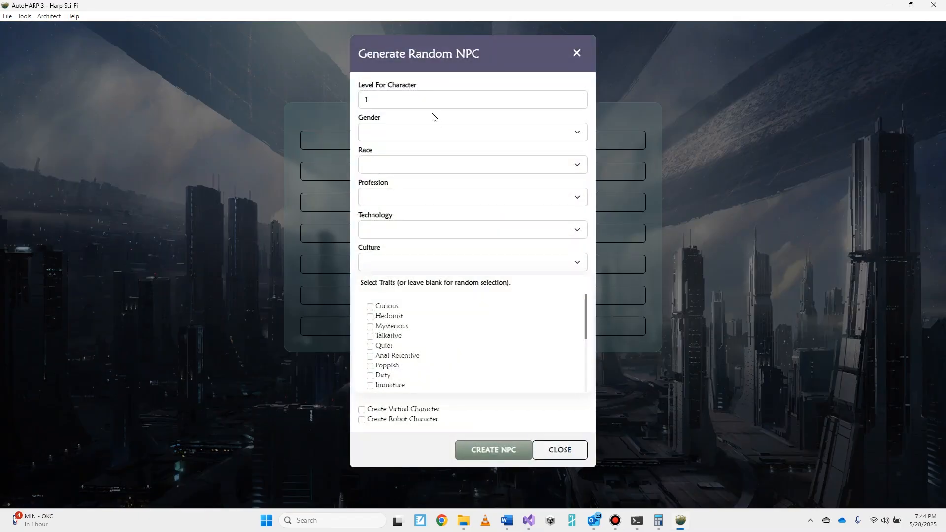
{"action": "left_click_drag", "start_coordinate": [398, 102], "coordinate": [364, 100]}
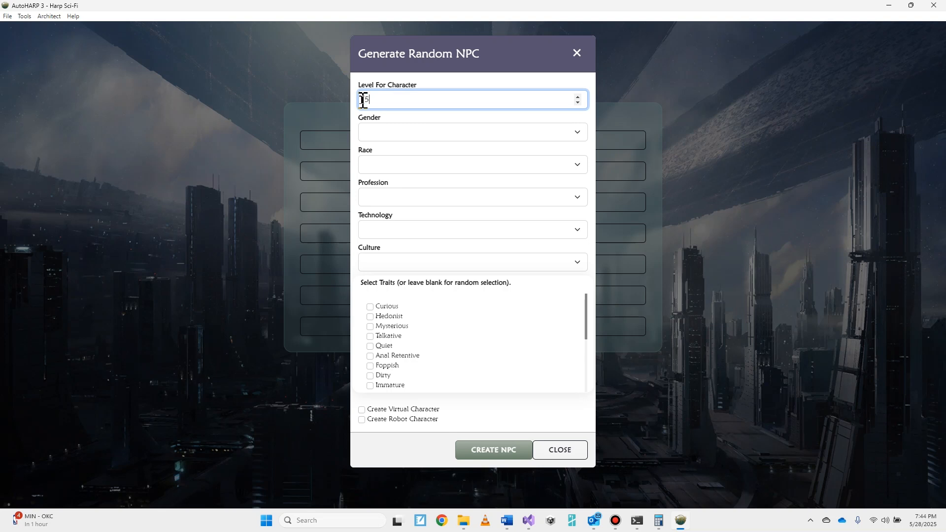
{"action": "type", "text": "5"}
{"action": "left_click", "coordinate": [416, 132]}
{"action": "left_click", "coordinate": [390, 177]}
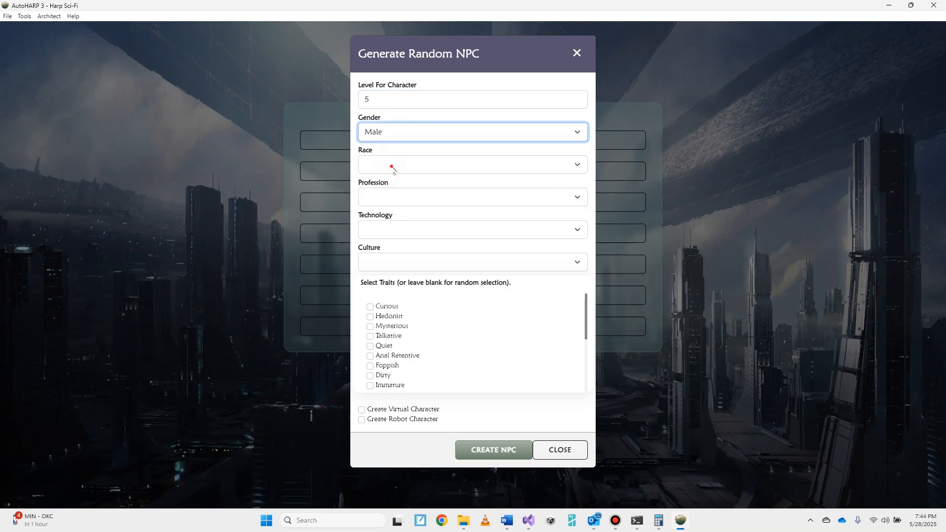
{"action": "left_click", "coordinate": [392, 164]}
{"action": "left_click", "coordinate": [394, 207]}
{"action": "left_click", "coordinate": [394, 198]}
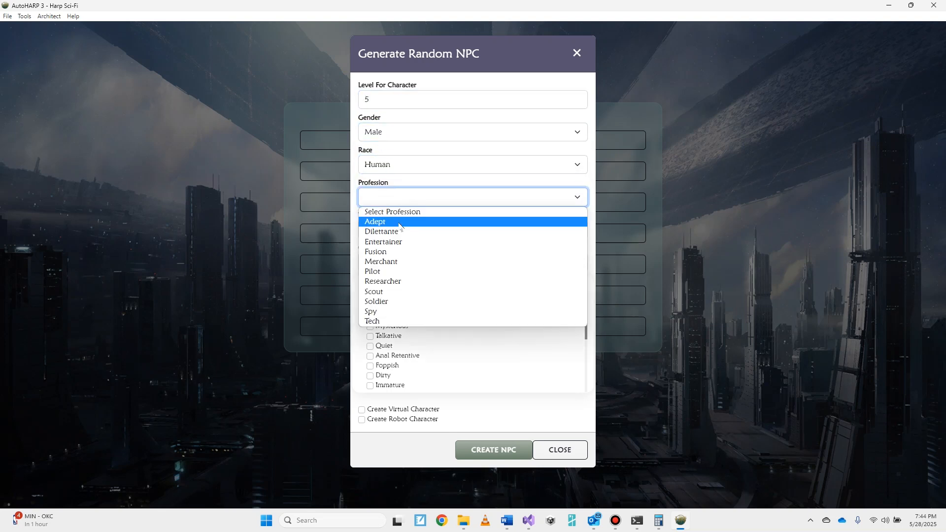
{"action": "left_click", "coordinate": [384, 314]}
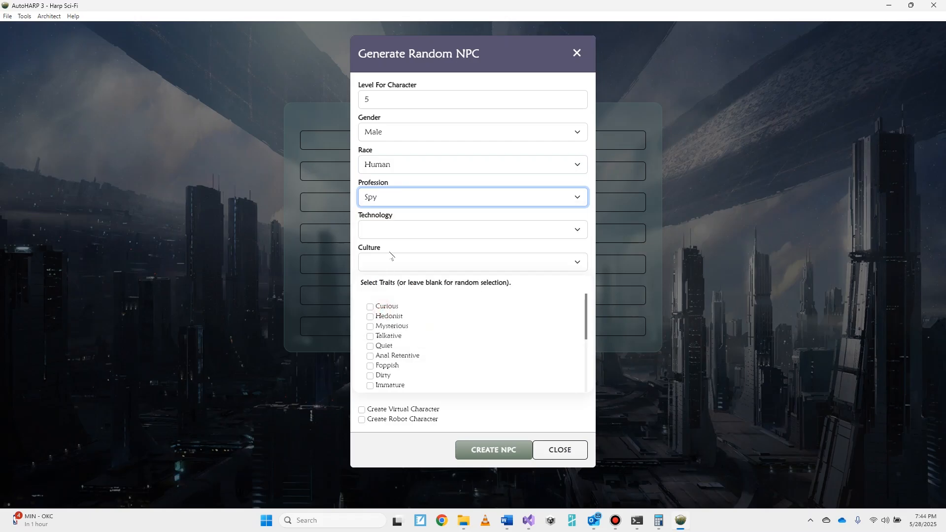
Set the NPC's technology to Mature and its culture to Aristocratic - Common.
{"action": "left_click", "coordinate": [403, 229]}
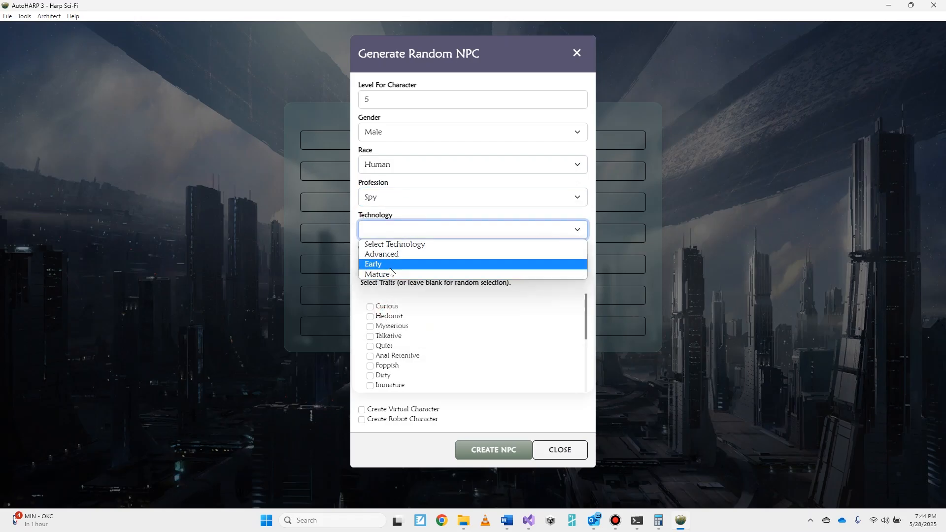
{"action": "left_click", "coordinate": [392, 274]}
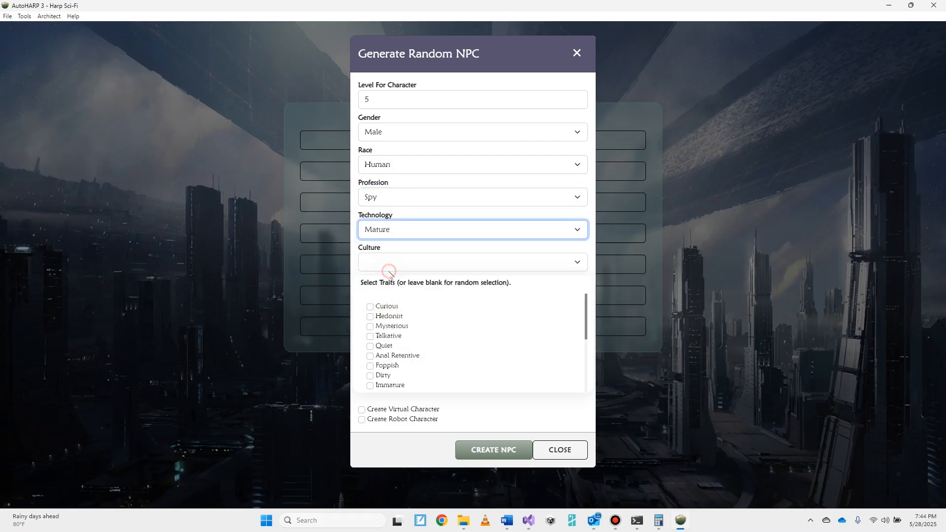
{"action": "left_click", "coordinate": [392, 262]}
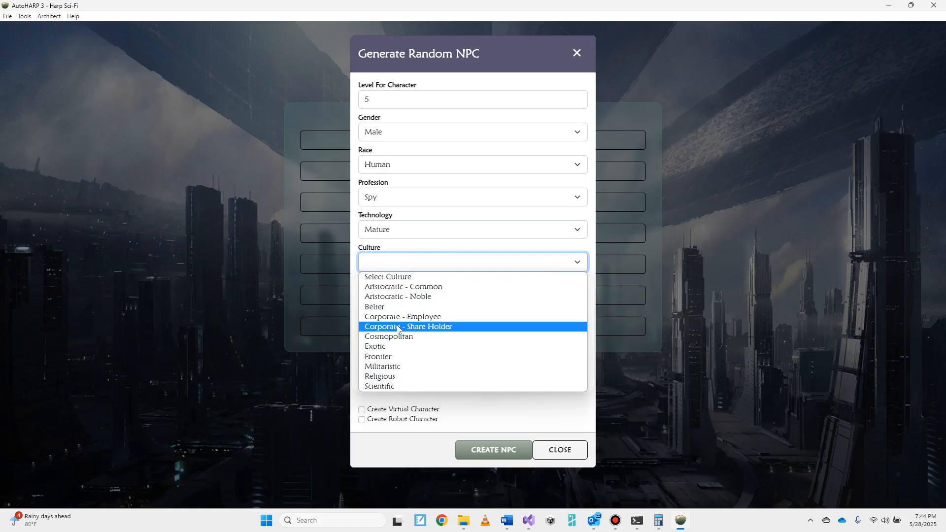
{"action": "left_click", "coordinate": [406, 291]}
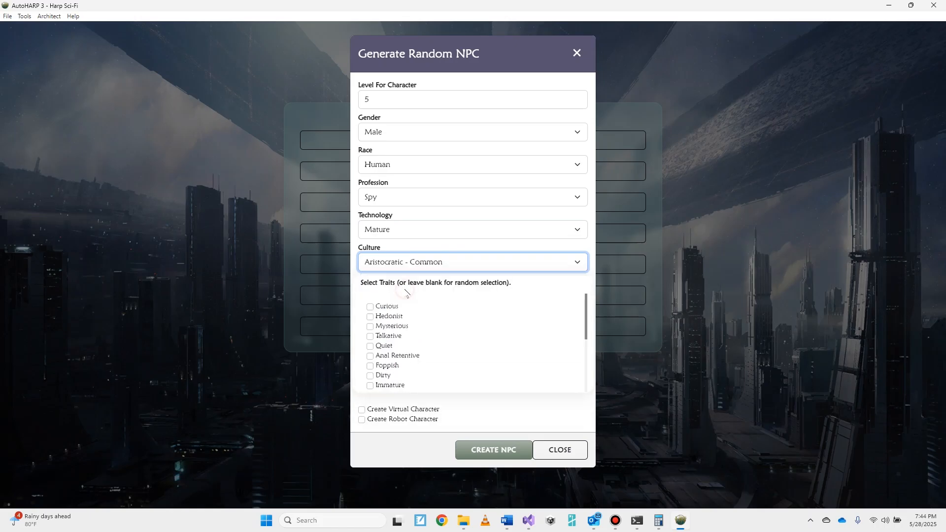
{"action": "left_click", "coordinate": [415, 264]}
{"action": "left_click", "coordinate": [412, 289]}
Create the NPC, saving it in Documents under the suggested AHP file name, and close the generator.
{"action": "left_click", "coordinate": [502, 452]}
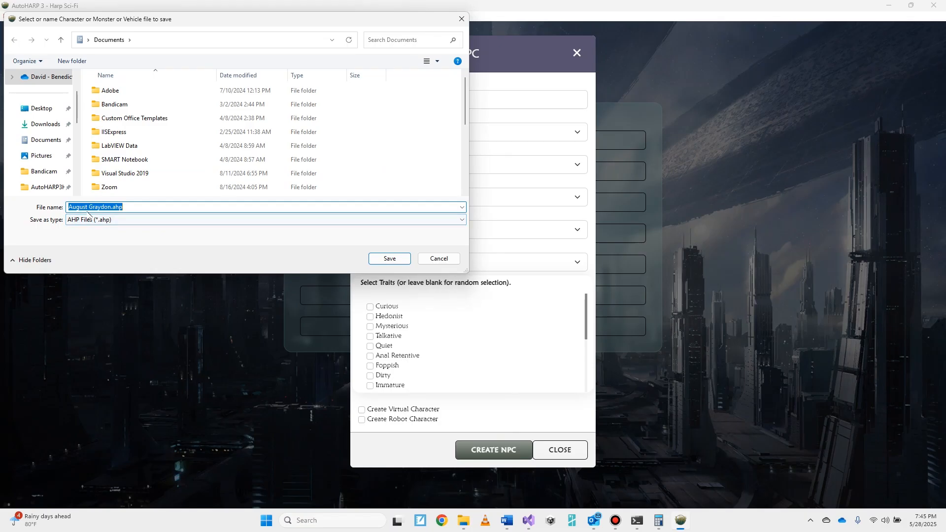
{"action": "left_click", "coordinate": [390, 258]}
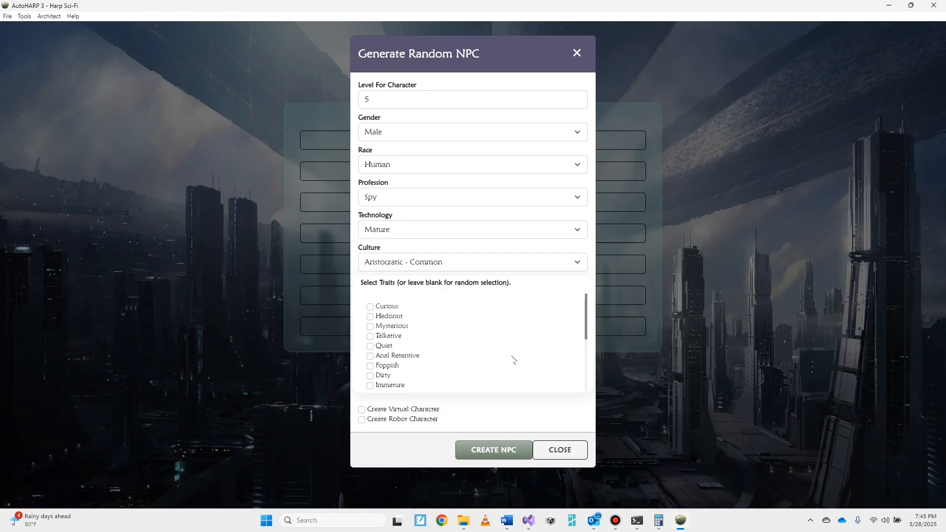
{"action": "left_click", "coordinate": [560, 450]}
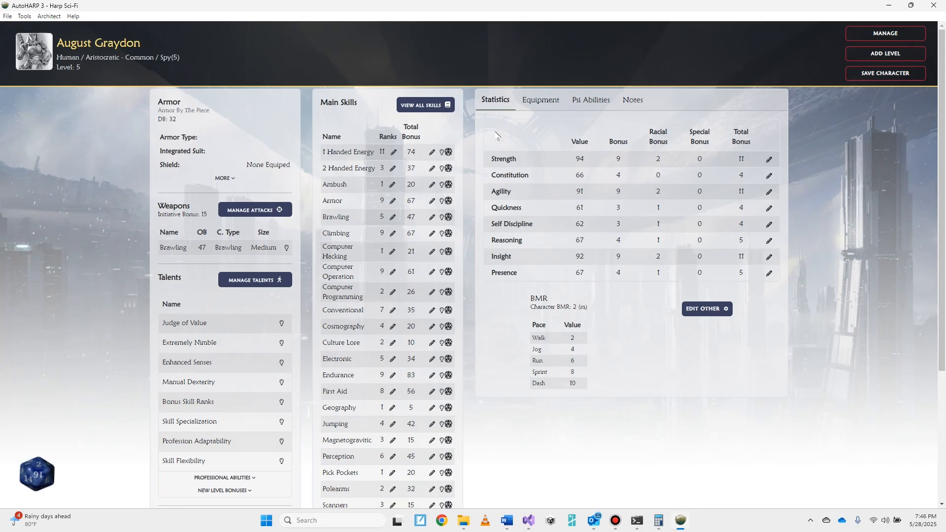
Equip the Assault Blaster and the Blaster Pistol from the character's equipment list.
{"action": "left_click", "coordinate": [540, 103]}
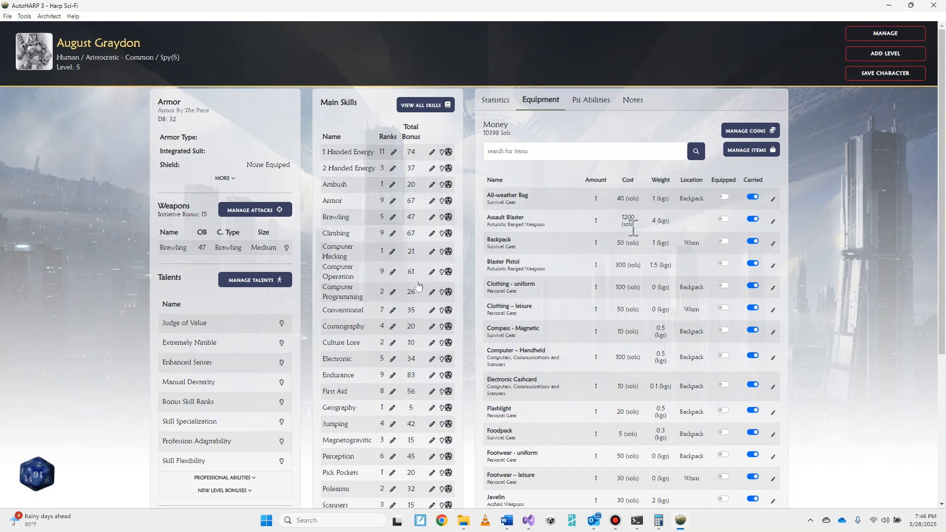
{"action": "scroll", "coordinate": [566, 345], "scroll_direction": "down", "scroll_amount": 4}
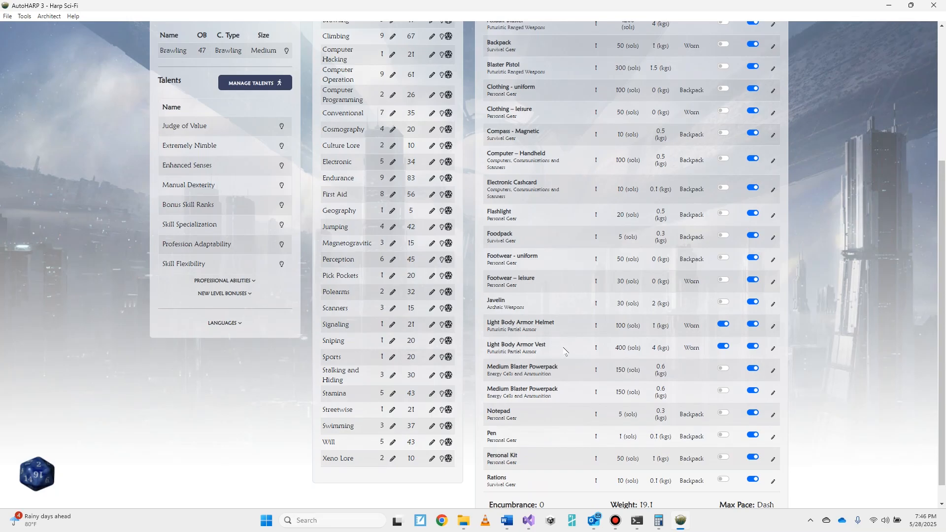
{"action": "scroll", "coordinate": [572, 346], "scroll_direction": "up", "scroll_amount": 5}
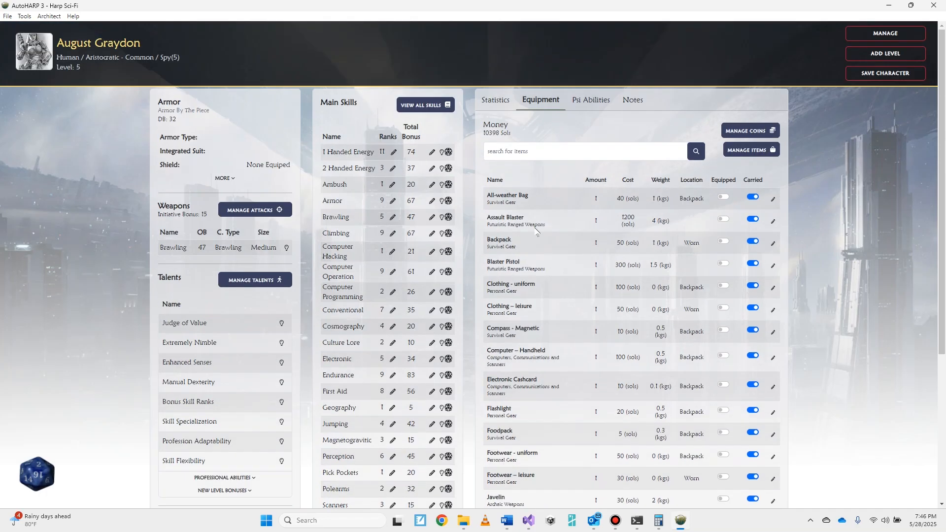
{"action": "left_click", "coordinate": [724, 219]}
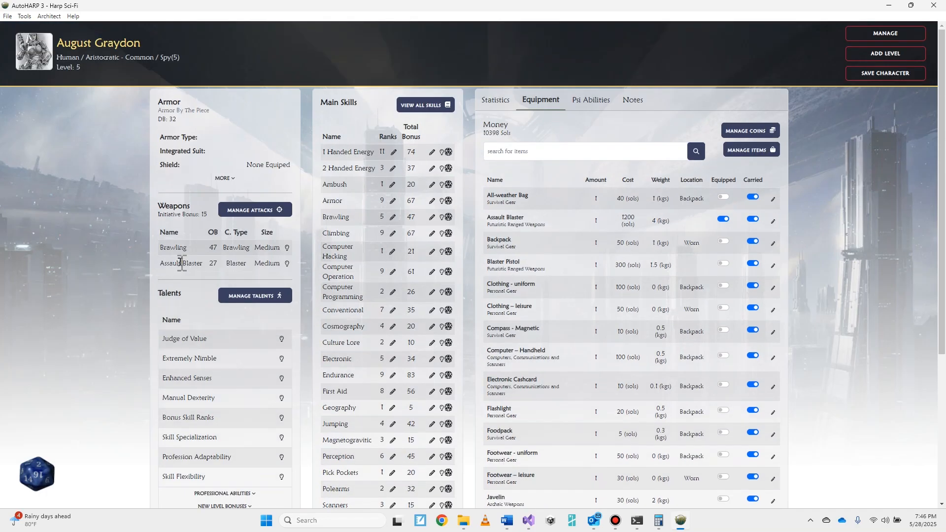
{"action": "left_click", "coordinate": [723, 264]}
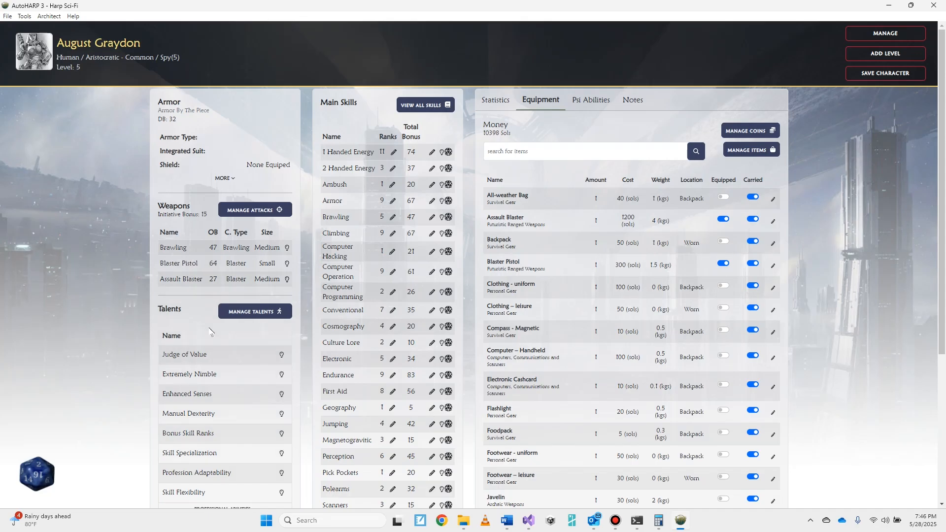
Review the character's professional abilities, psi abilities and notes, and highlight the personality traits under Other Notes.
{"action": "scroll", "coordinate": [210, 370], "scroll_direction": "down", "scroll_amount": 1}
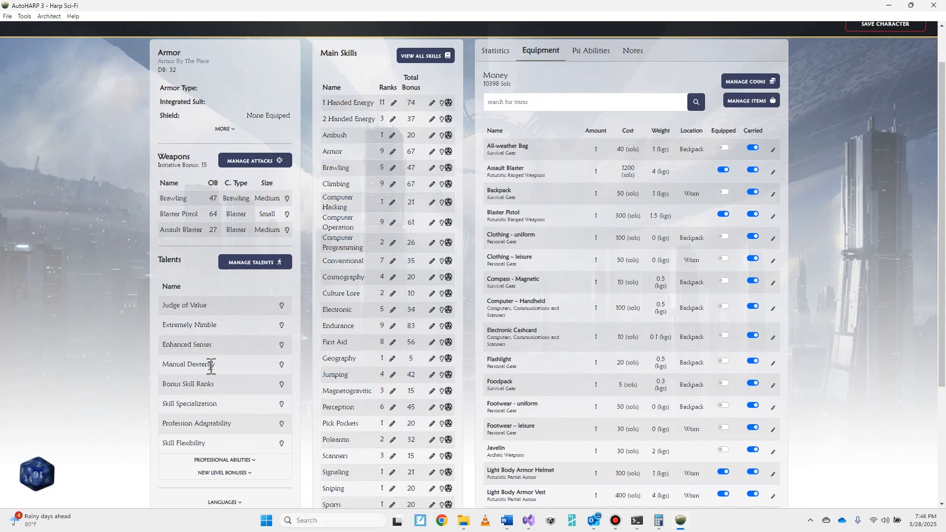
{"action": "left_click", "coordinate": [235, 460]}
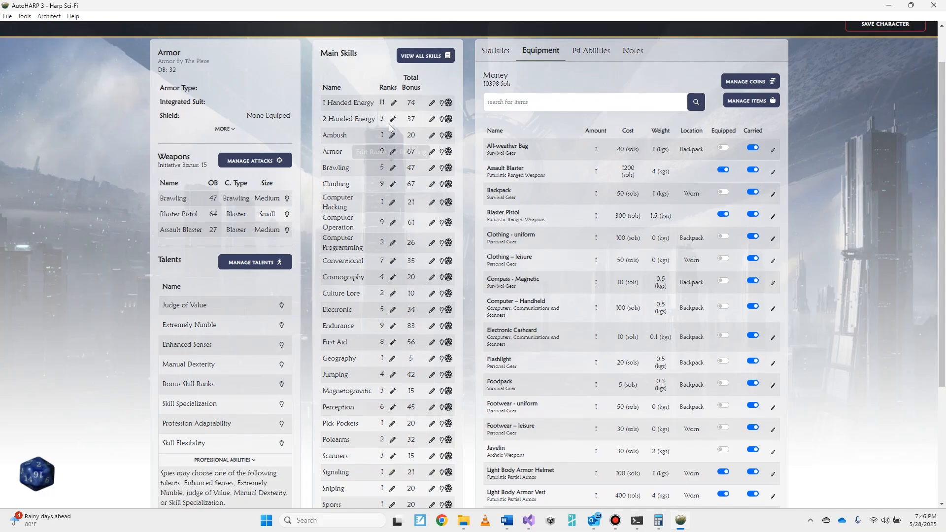
{"action": "scroll", "coordinate": [344, 420], "scroll_direction": "up", "scroll_amount": 1}
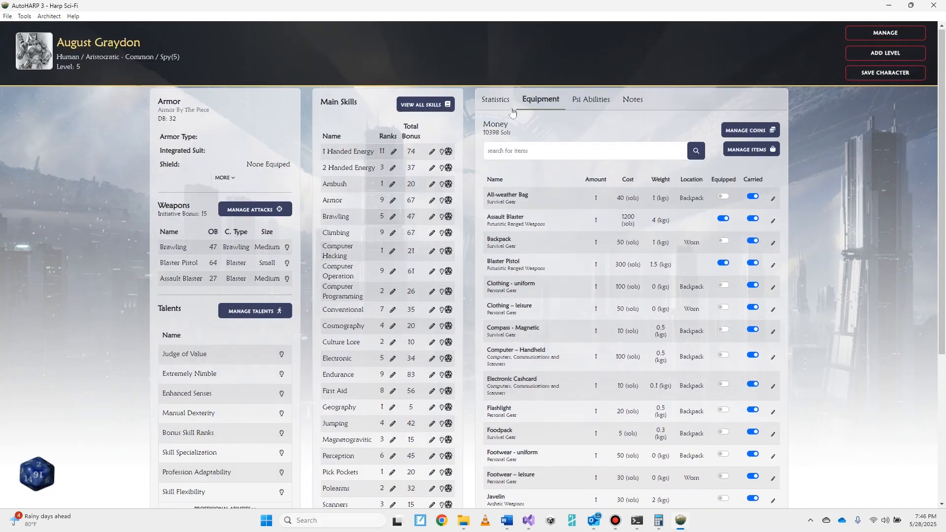
{"action": "left_click", "coordinate": [584, 104]}
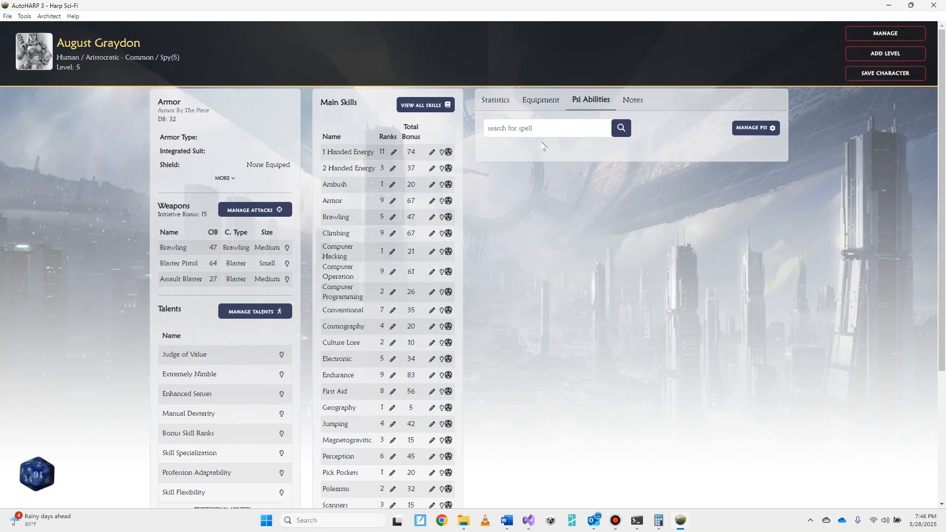
{"action": "left_click", "coordinate": [543, 102]}
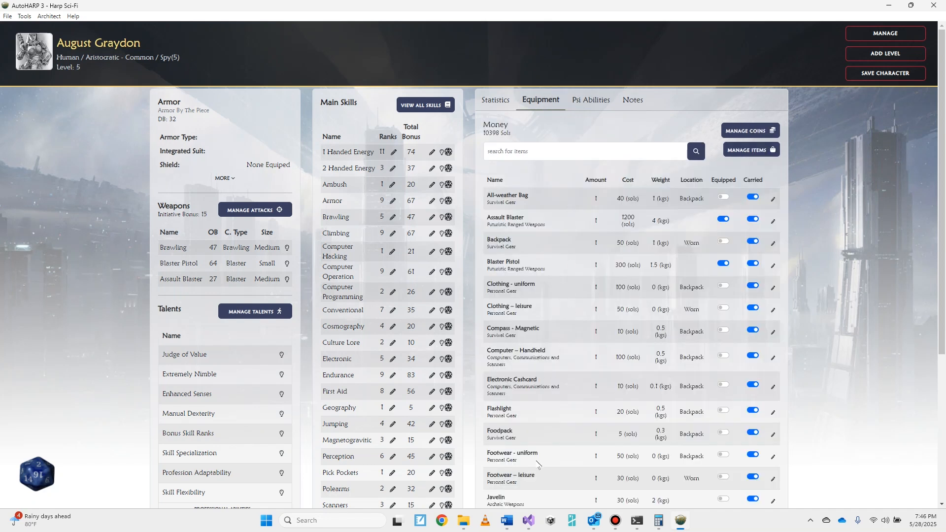
{"action": "left_click", "coordinate": [631, 101]}
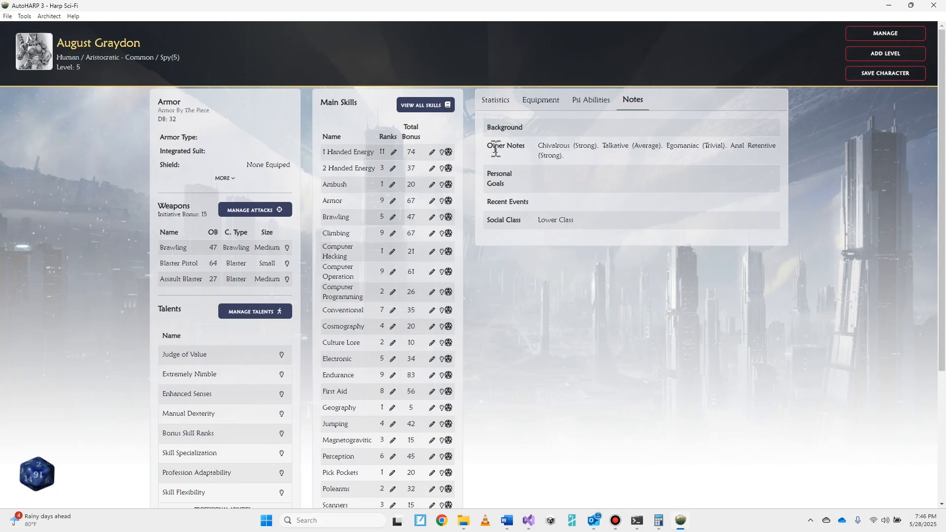
{"action": "left_click_drag", "start_coordinate": [538, 146], "coordinate": [593, 169]}
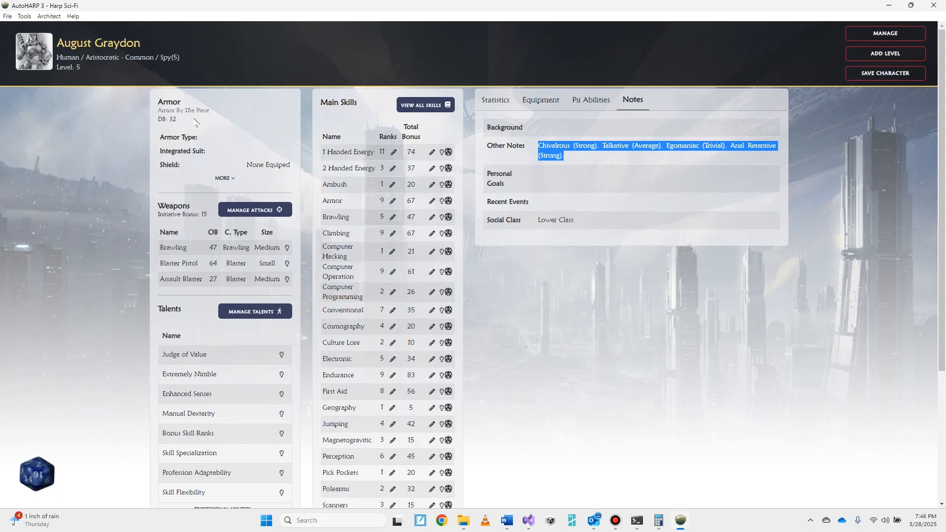
Open the random monster encounter list and expand the entry for Ant, Giant.
{"action": "left_click", "coordinate": [27, 16]}
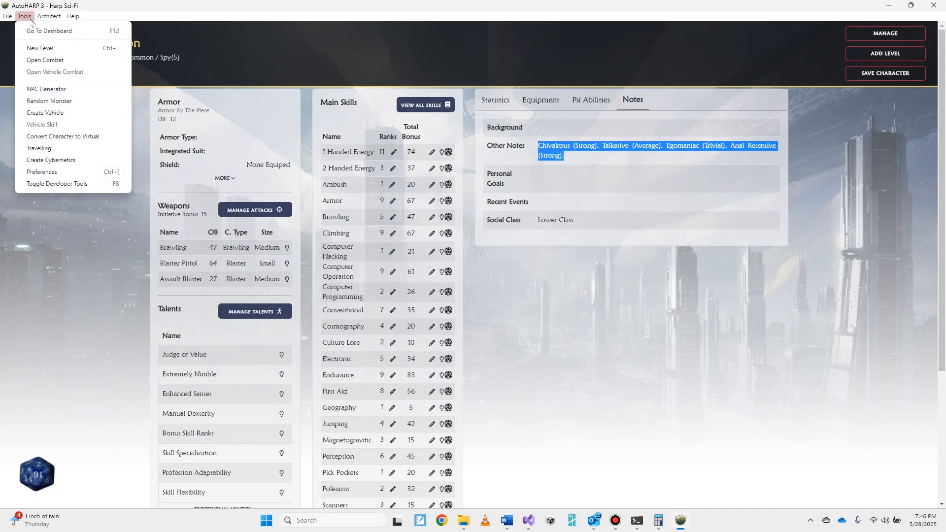
{"action": "left_click", "coordinate": [56, 103]}
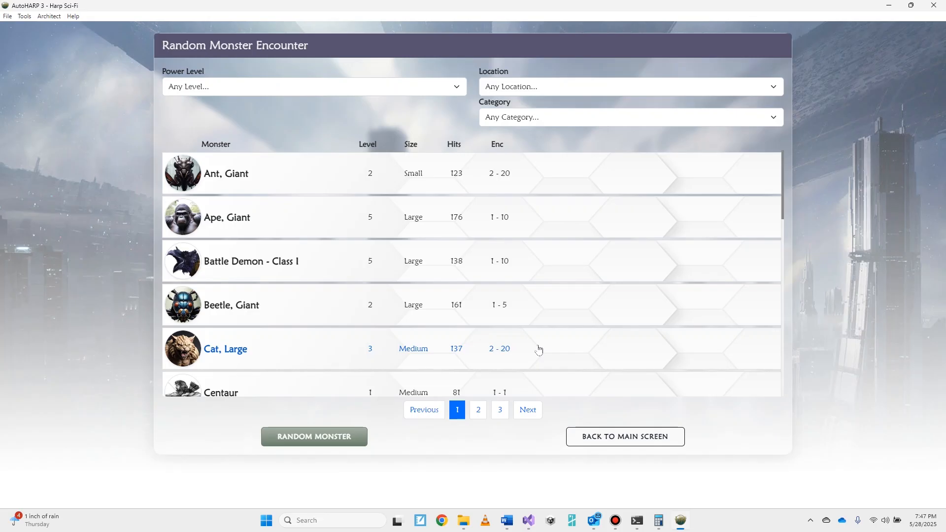
{"action": "left_click", "coordinate": [306, 178]}
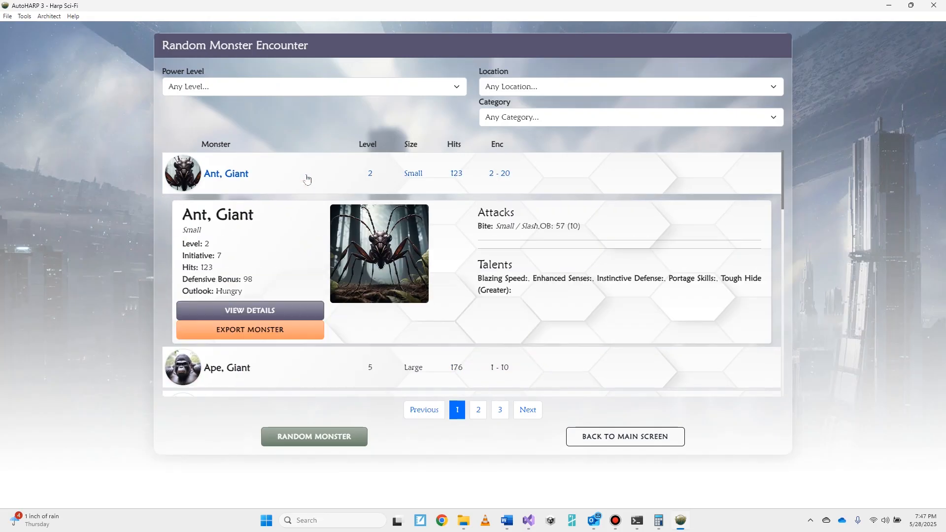
Export the giant ant to Documents as Ant, Giant.ahp and open its monster sheet.
{"action": "left_click", "coordinate": [279, 330]}
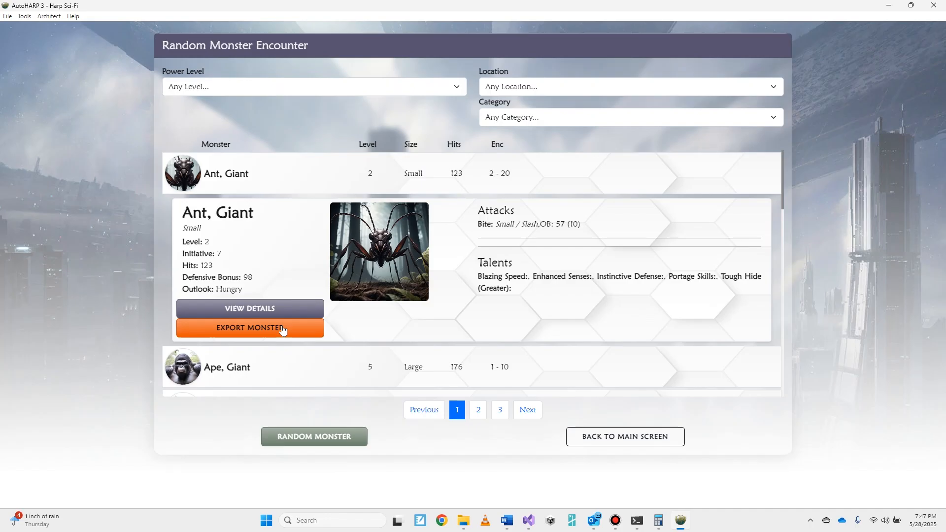
{"action": "left_click", "coordinate": [282, 327]}
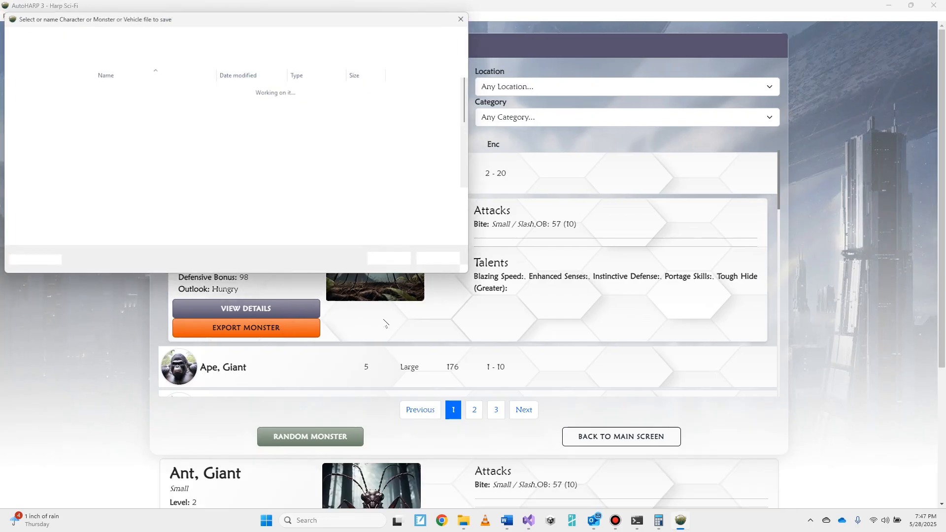
{"action": "left_click", "coordinate": [378, 256]}
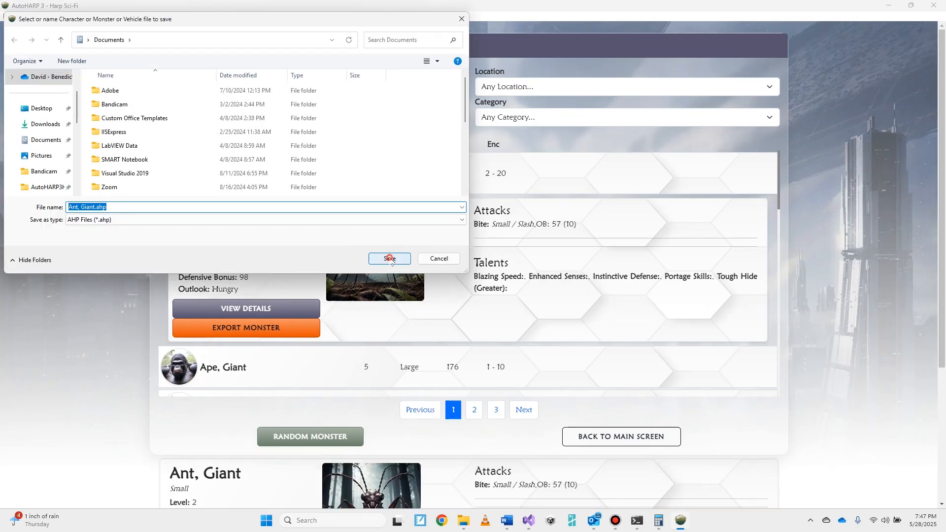
{"action": "left_click", "coordinate": [492, 261]}
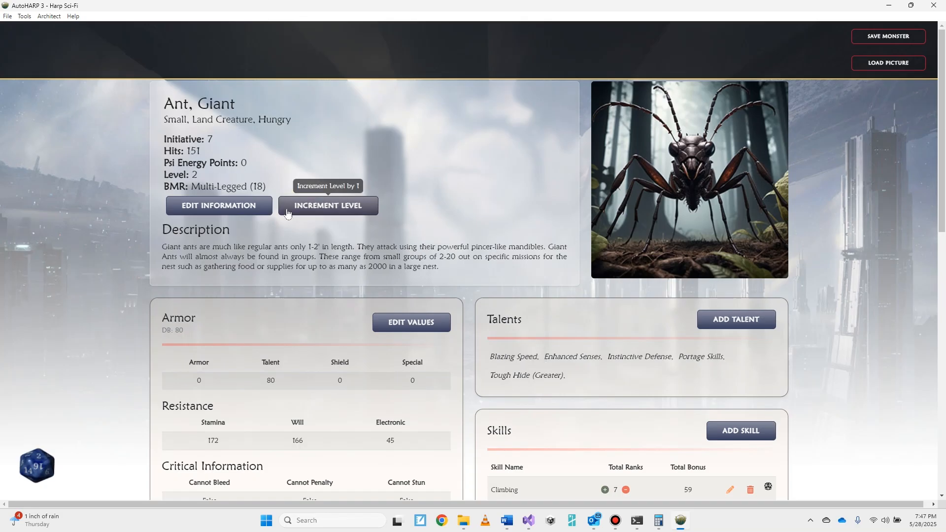
Inspect the giant ant's general monster information and save it without editing any values.
{"action": "left_click", "coordinate": [229, 205]}
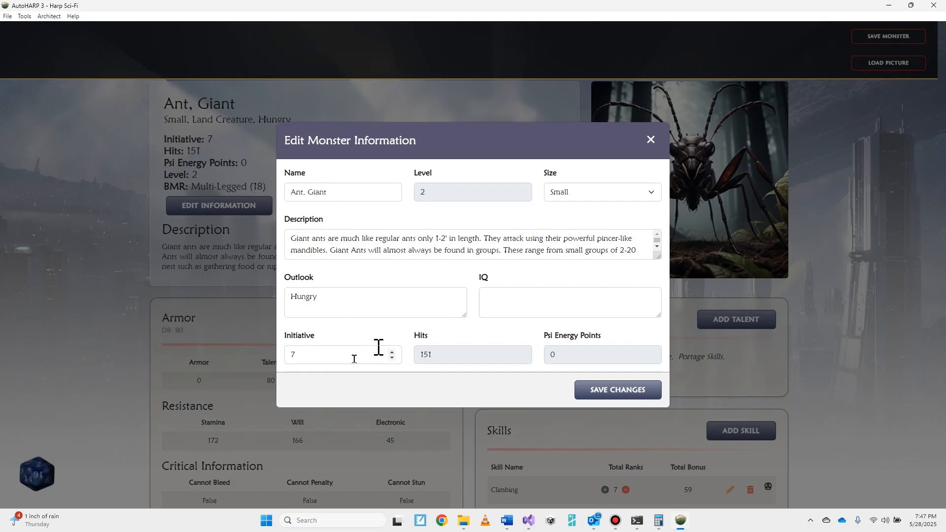
{"action": "left_click", "coordinate": [614, 388]}
Add a Biped base movement rate of 11 to the giant ant's armor and BMR values and save the changes.
{"action": "scroll", "coordinate": [429, 213], "scroll_direction": "down", "scroll_amount": 3}
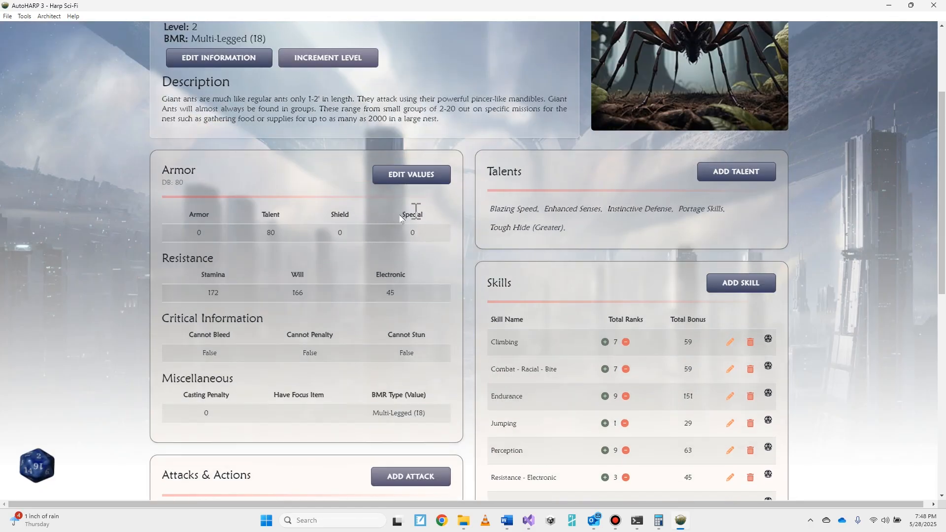
{"action": "left_click", "coordinate": [403, 177]}
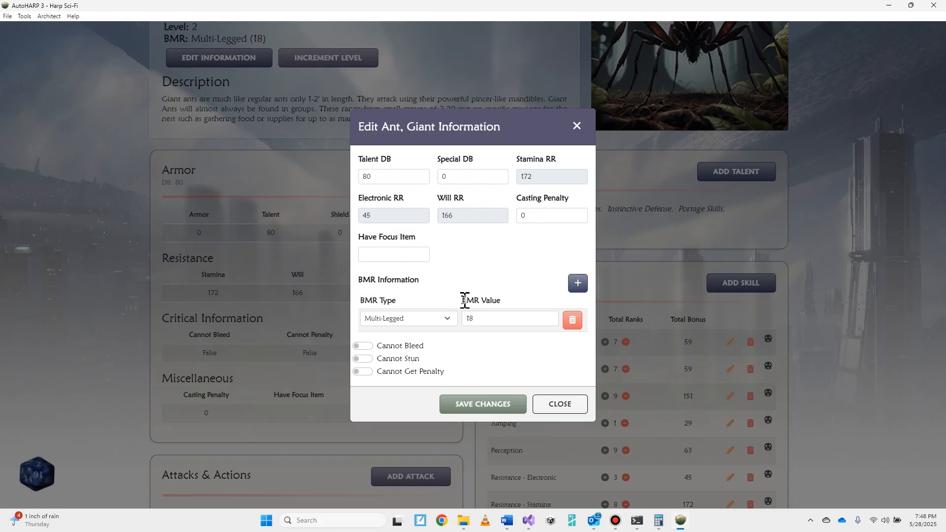
{"action": "left_click", "coordinate": [578, 283]}
{"action": "left_click", "coordinate": [416, 330]}
{"action": "left_click", "coordinate": [416, 351]}
{"action": "double_click", "coordinate": [466, 329]}
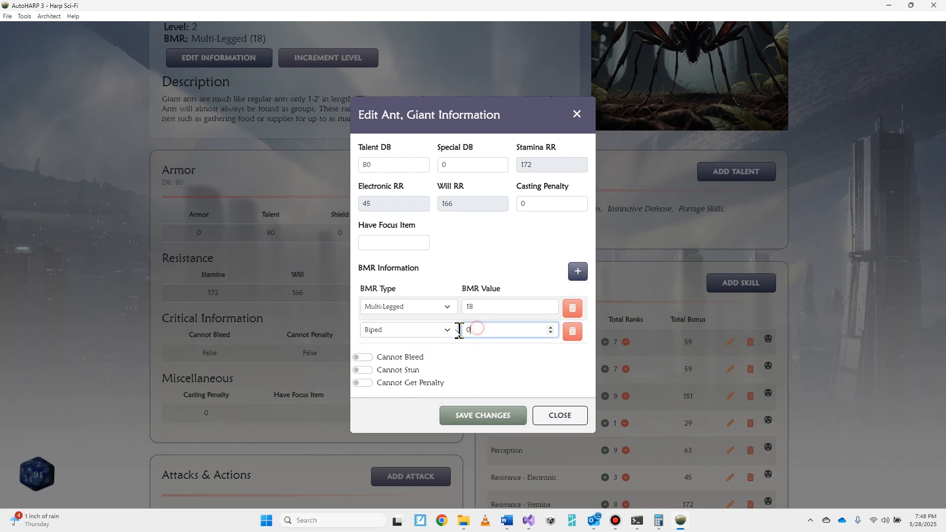
{"action": "type", "text": "11"}
{"action": "left_click", "coordinate": [500, 415]}
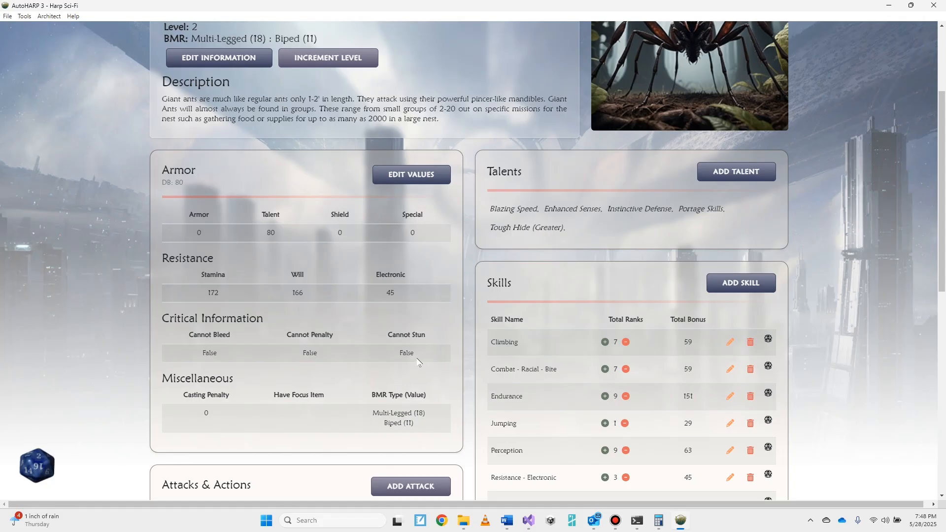
Review the giant ant's attacks, skills and statistics, and inspect the Blazing Speed talent and the blank form for adding a talent.
{"action": "scroll", "coordinate": [417, 362], "scroll_direction": "down", "scroll_amount": 1}
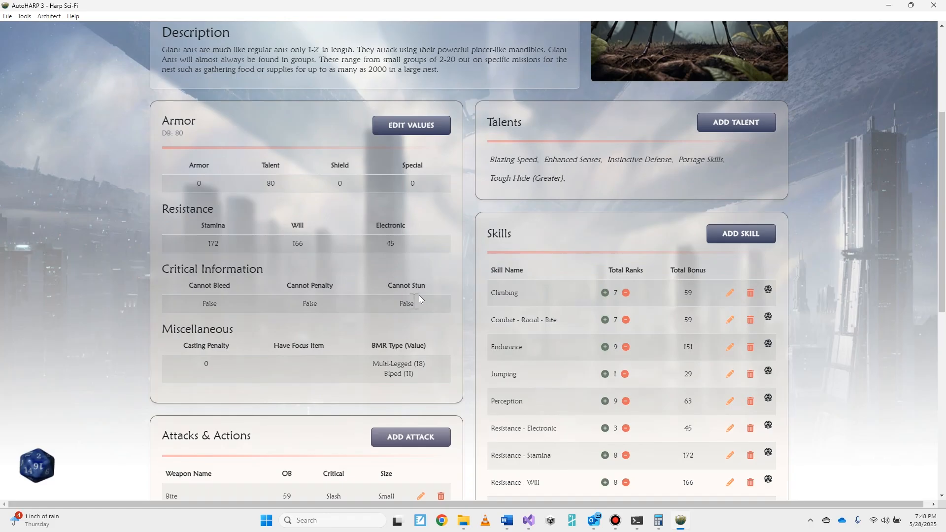
{"action": "scroll", "coordinate": [416, 299], "scroll_direction": "down", "scroll_amount": 3}
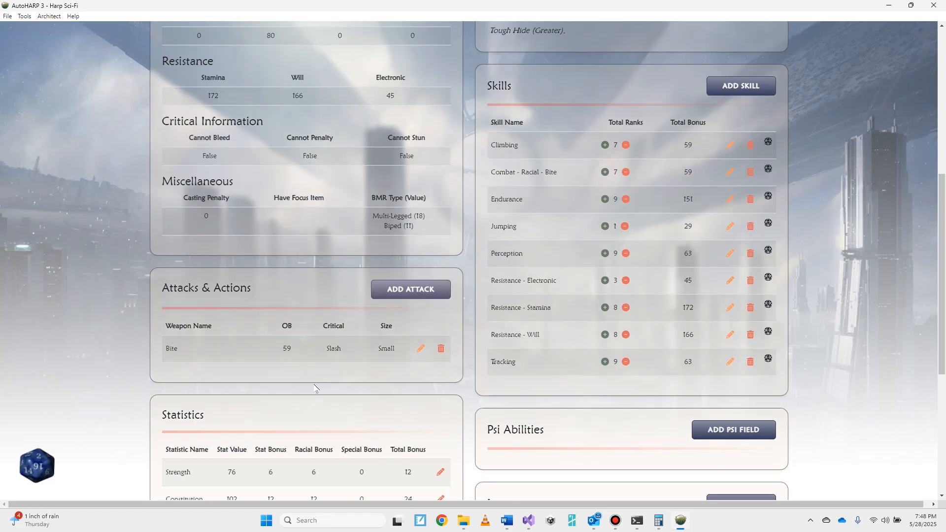
{"action": "scroll", "coordinate": [308, 397], "scroll_direction": "down", "scroll_amount": 4}
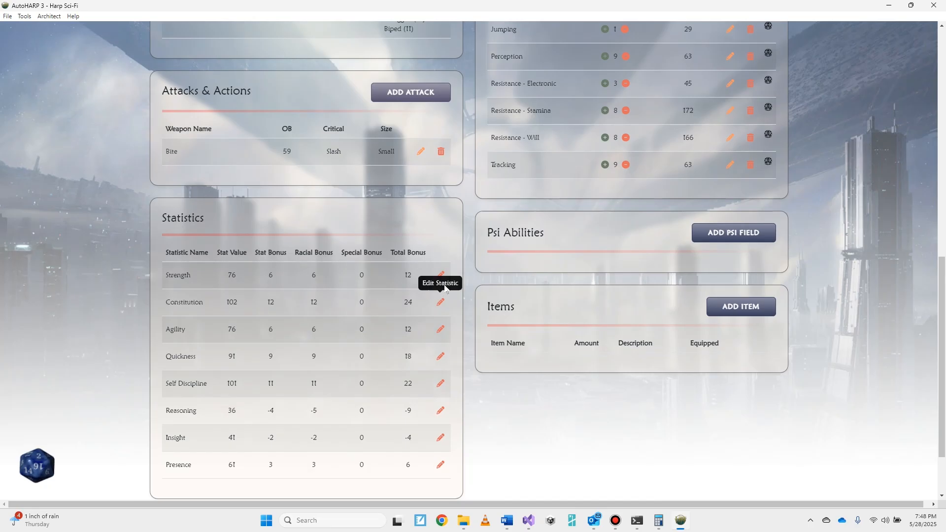
{"action": "scroll", "coordinate": [617, 433], "scroll_direction": "up", "scroll_amount": 6}
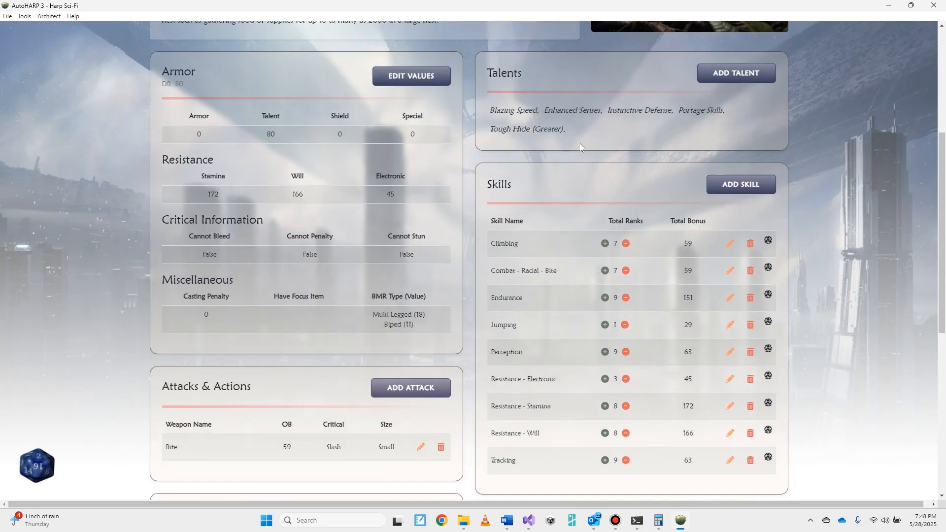
{"action": "left_click", "coordinate": [528, 114]}
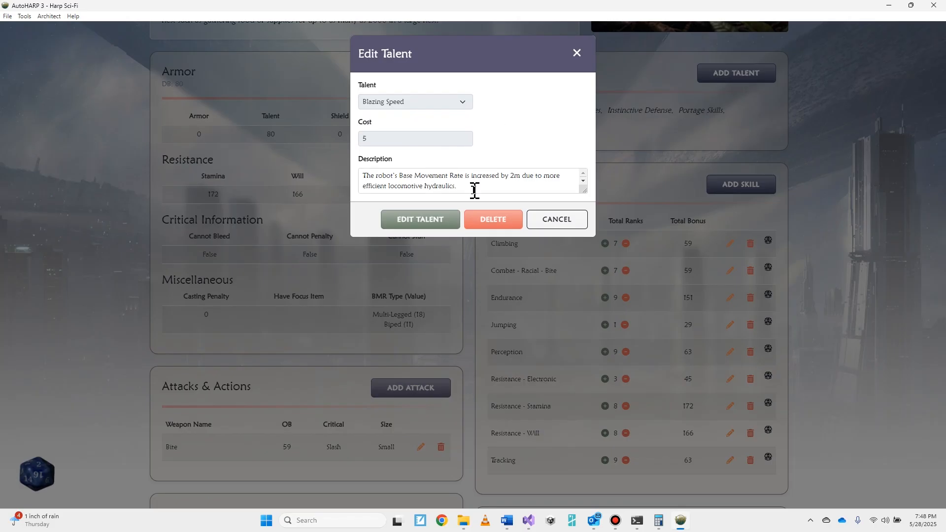
{"action": "left_click", "coordinate": [577, 53]}
{"action": "left_click", "coordinate": [711, 74]}
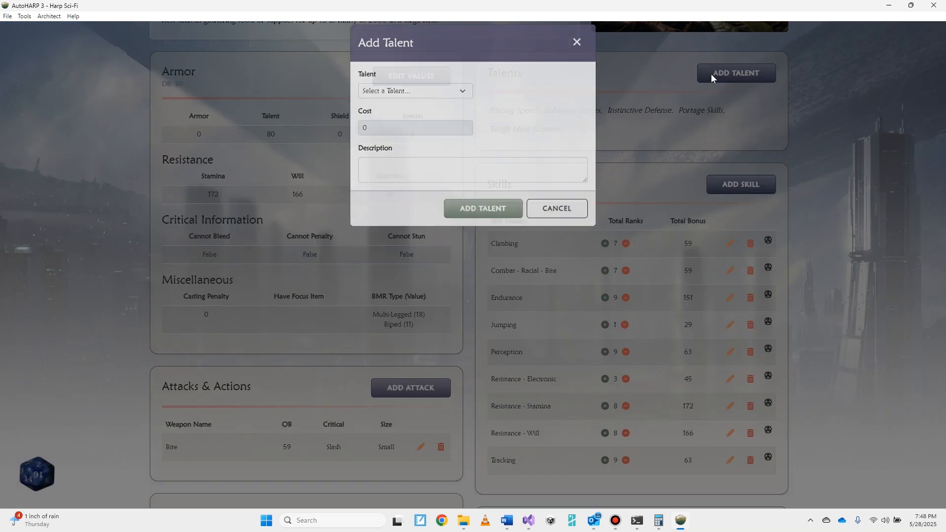
{"action": "left_click", "coordinate": [577, 53]}
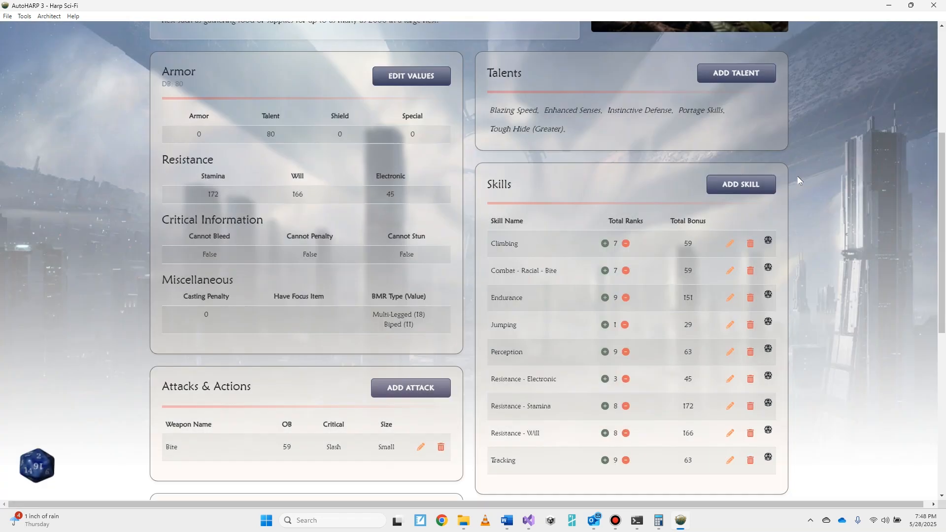
Roll the giant ant's Climbing skill and make a separate percentile roll with the dice roller.
{"action": "scroll", "coordinate": [797, 178], "scroll_direction": "down", "scroll_amount": 1}
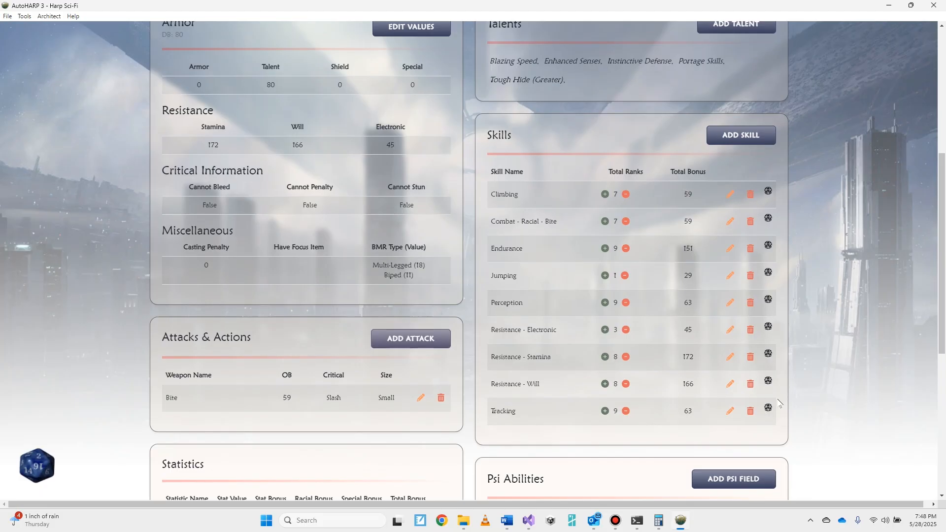
{"action": "left_click", "coordinate": [769, 193]}
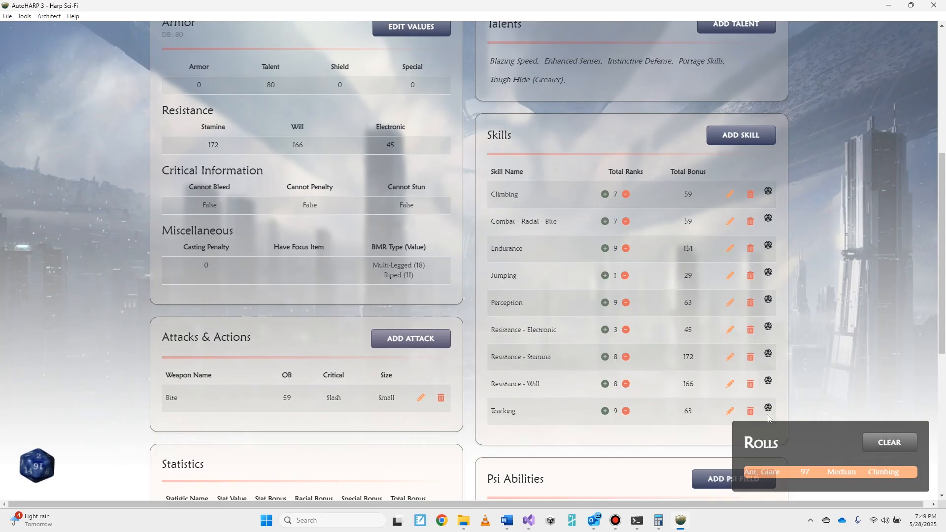
{"action": "left_click", "coordinate": [44, 469]}
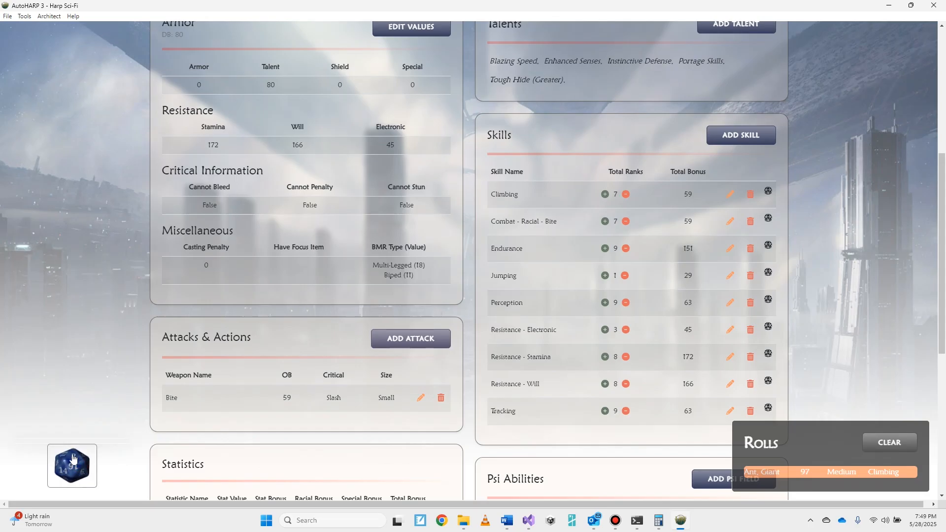
{"action": "left_click", "coordinate": [72, 458]}
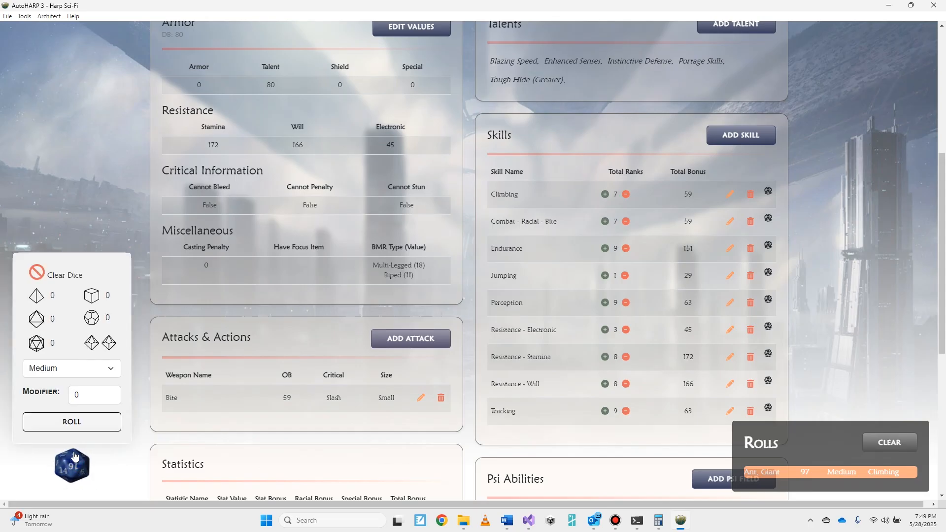
{"action": "left_click", "coordinate": [96, 347]}
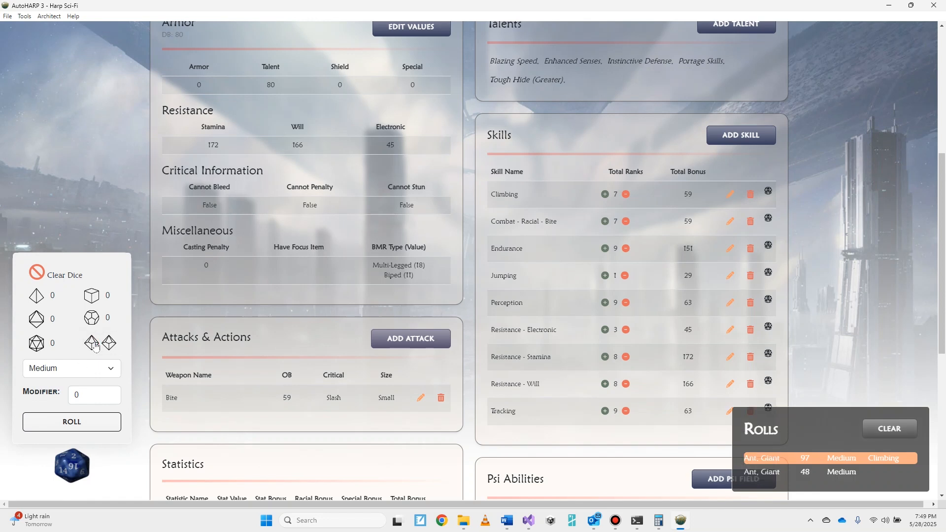
Check the roll size options, reset the dice, close the dice roller and clear the roll log.
{"action": "left_click", "coordinate": [103, 371]}
{"action": "left_click", "coordinate": [102, 371]}
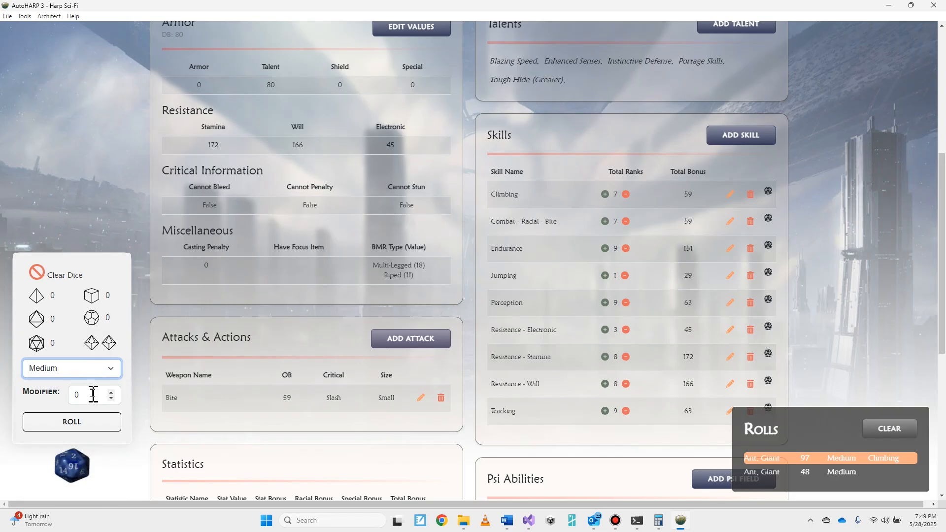
{"action": "left_click", "coordinate": [37, 272]}
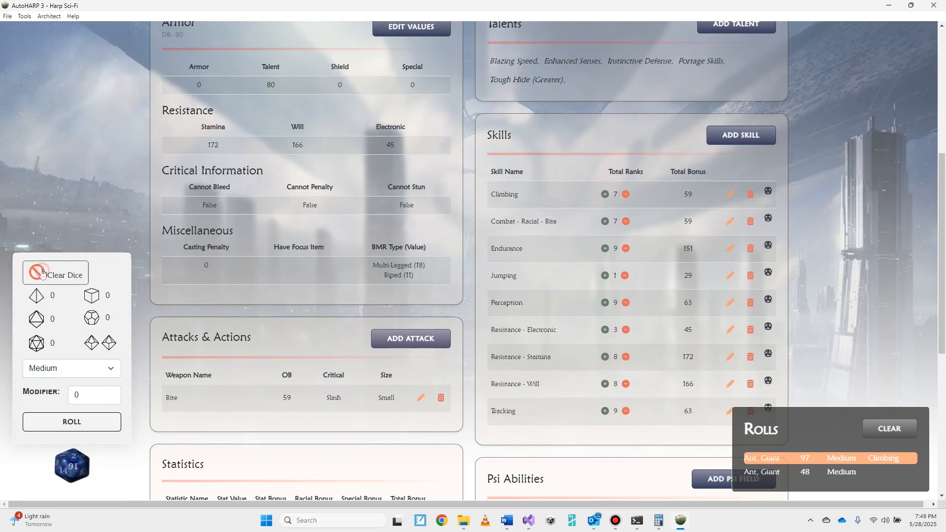
{"action": "left_click", "coordinate": [84, 479]}
{"action": "left_click", "coordinate": [882, 425]}
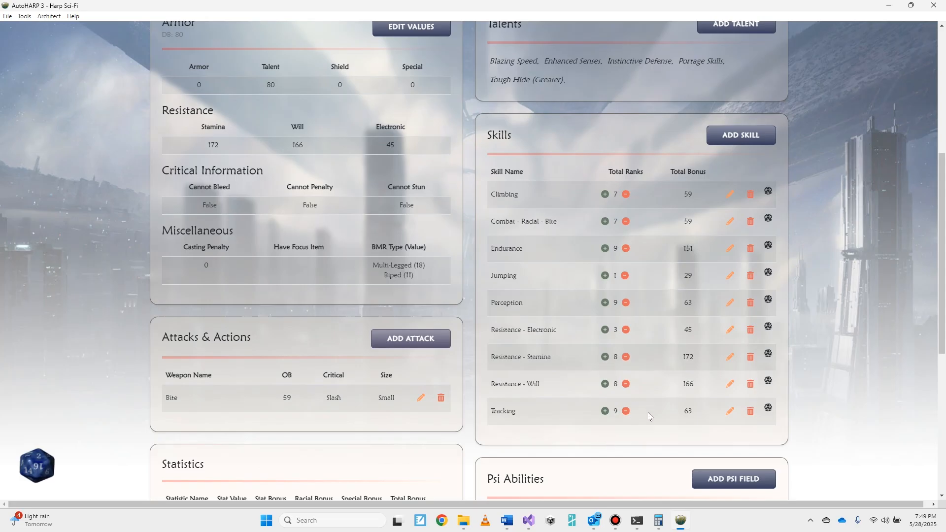
Add the Biokinesis psi discipline field to the giant ant with a highest active tier of 3.
{"action": "scroll", "coordinate": [664, 392], "scroll_direction": "down", "scroll_amount": 4}
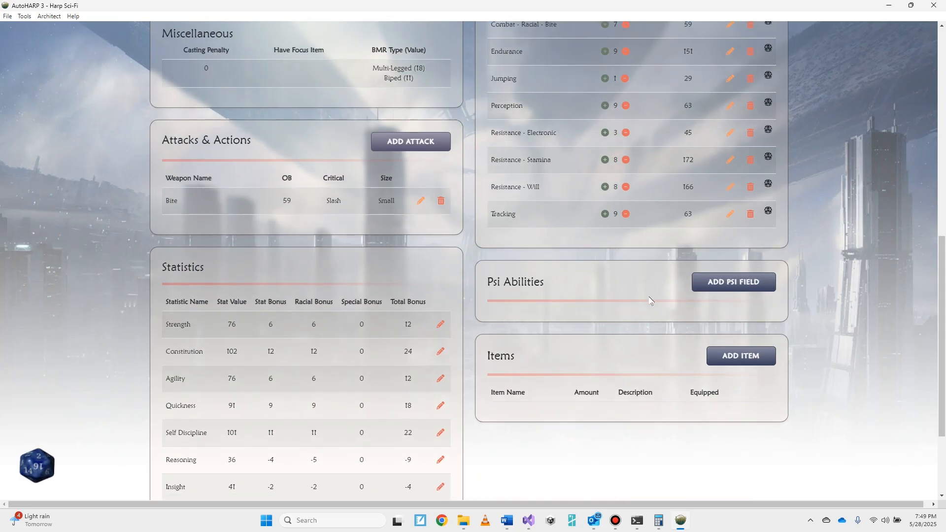
{"action": "left_click", "coordinate": [728, 285]}
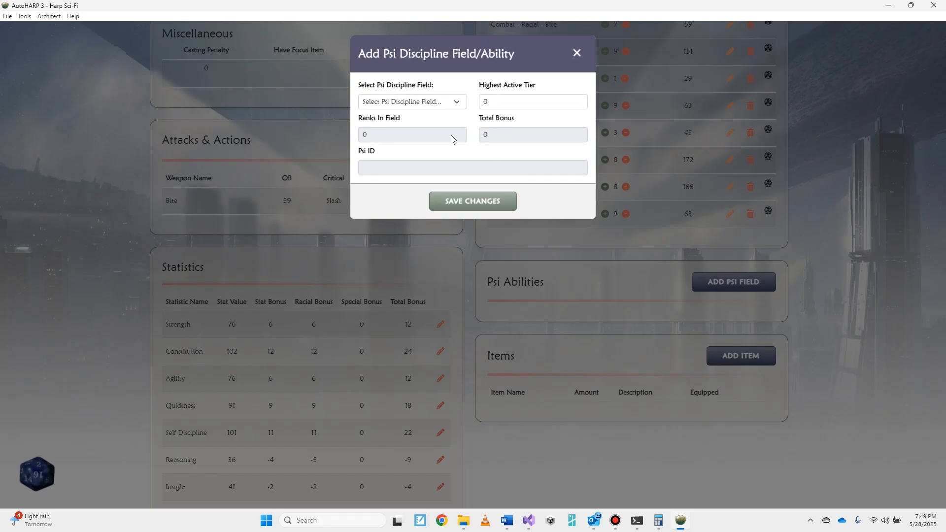
{"action": "left_click", "coordinate": [429, 103]}
{"action": "left_click", "coordinate": [422, 123]}
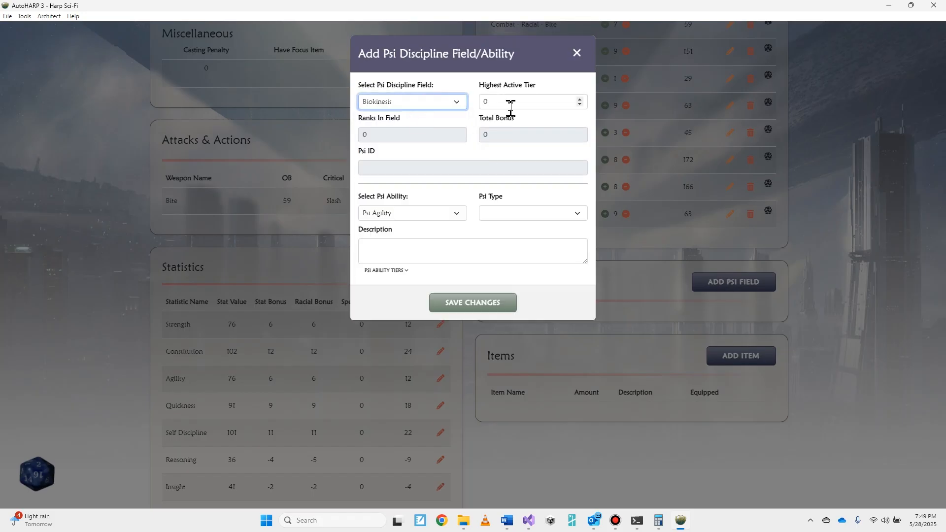
{"action": "left_click", "coordinate": [579, 99]}
{"action": "left_click", "coordinate": [579, 99]}
{"action": "left_click", "coordinate": [580, 99]}
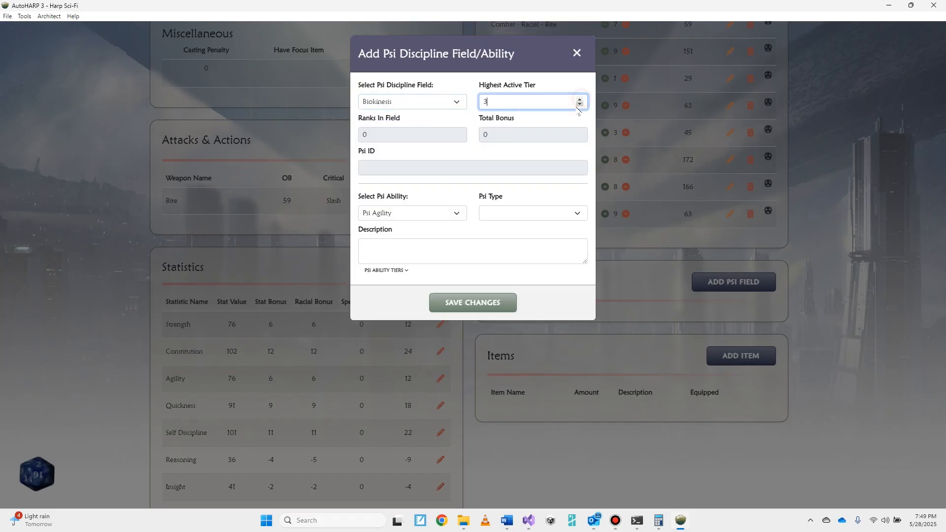
{"action": "left_click", "coordinate": [488, 303]}
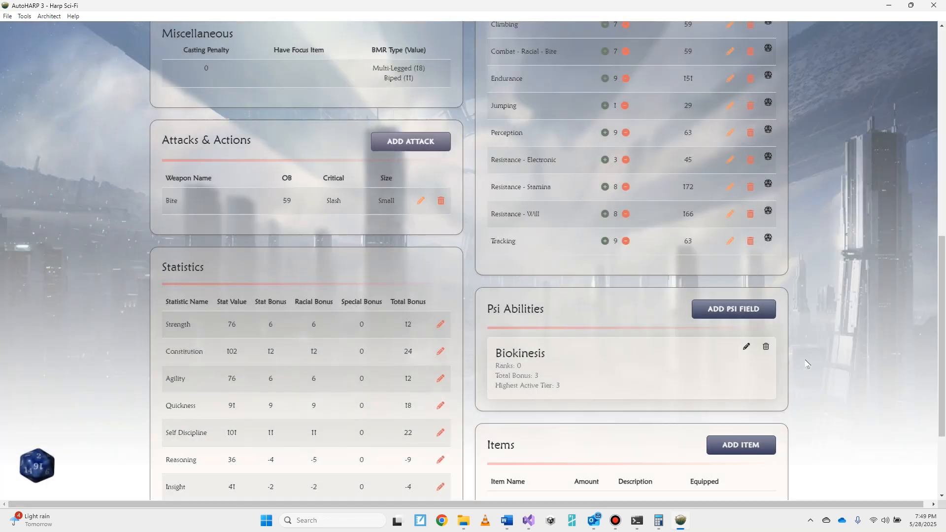
Add a Broadsword from the Long Blades group of Archaic Weapons to the giant ant's items.
{"action": "scroll", "coordinate": [809, 361], "scroll_direction": "down", "scroll_amount": 3}
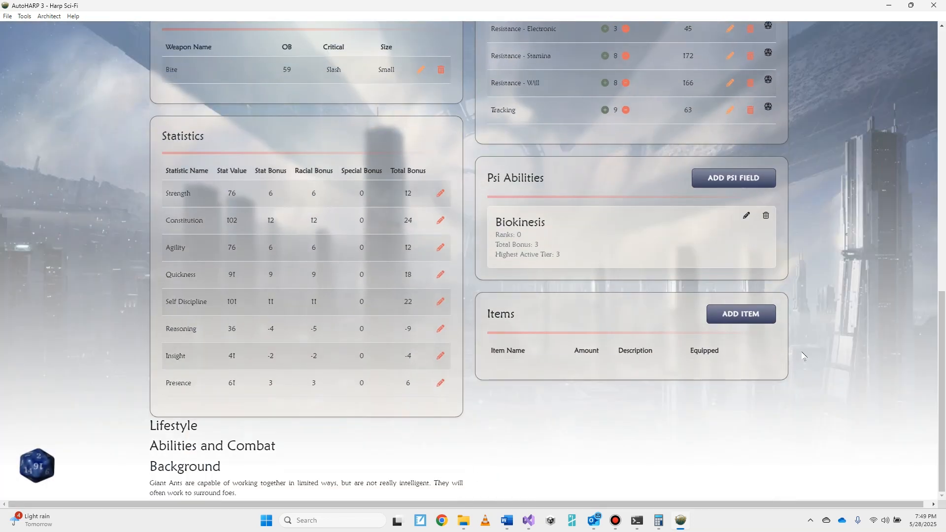
{"action": "left_click", "coordinate": [727, 315]}
{"action": "left_click", "coordinate": [433, 176]}
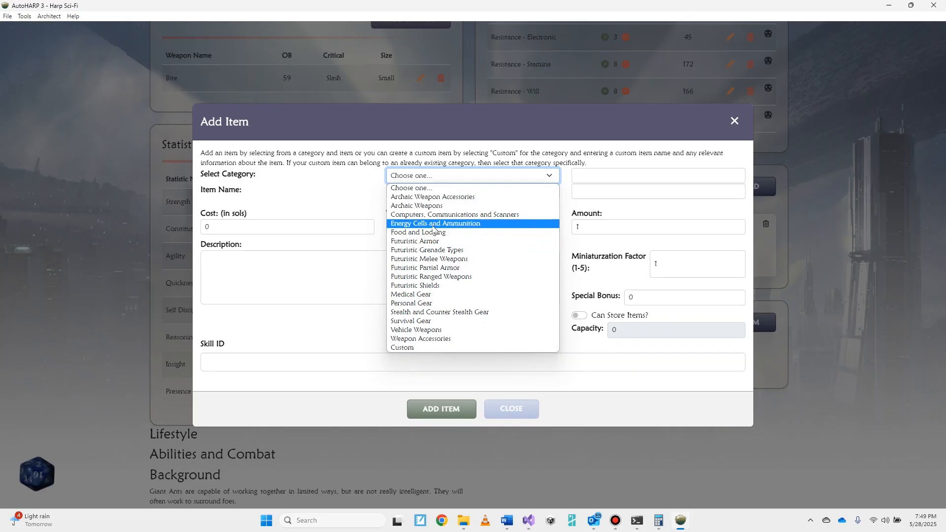
{"action": "left_click", "coordinate": [433, 206]}
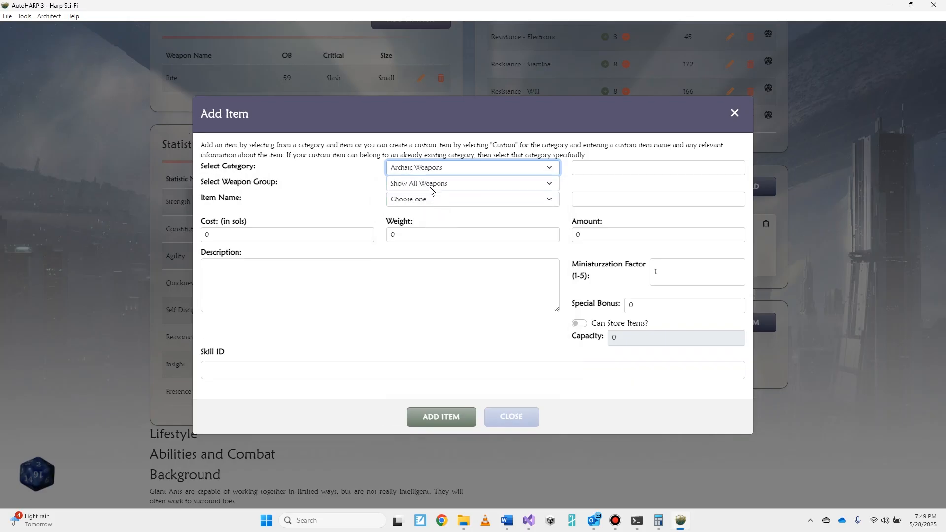
{"action": "left_click", "coordinate": [431, 186]}
{"action": "left_click", "coordinate": [424, 258]}
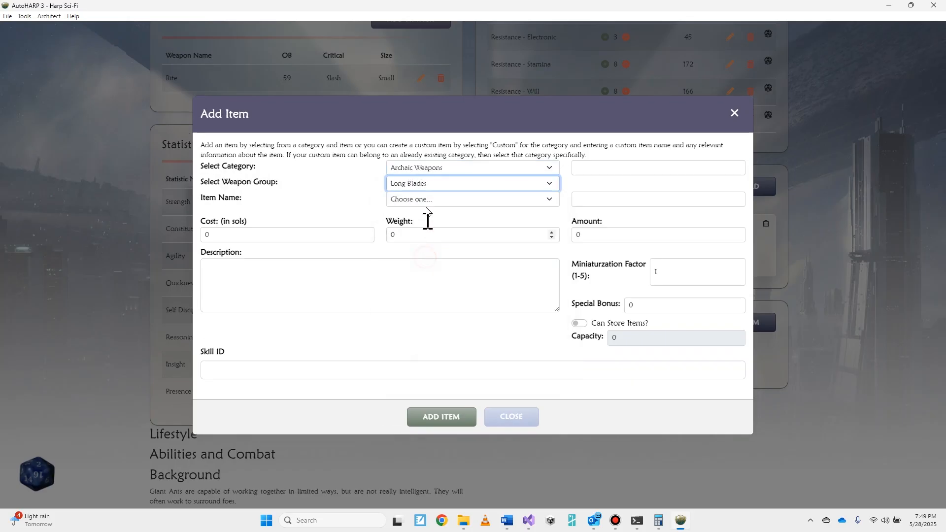
{"action": "left_click", "coordinate": [428, 199]}
{"action": "left_click", "coordinate": [427, 221]}
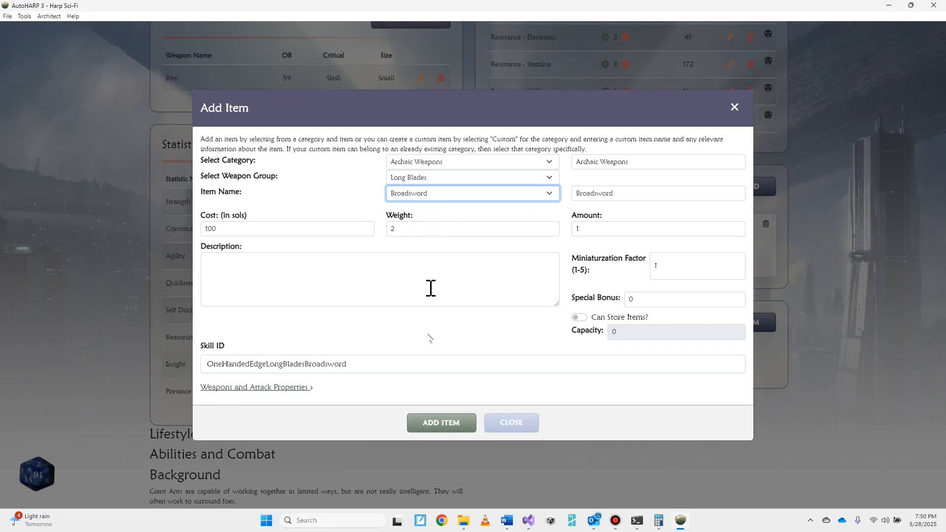
{"action": "left_click", "coordinate": [438, 424]}
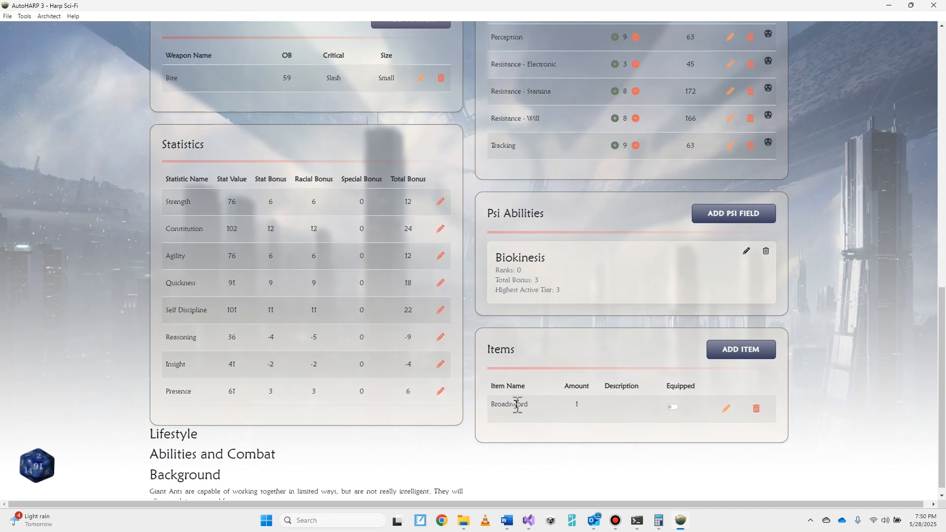
Check the giant ant's updated skill list and equip the Broadsword.
{"action": "scroll", "coordinate": [518, 406], "scroll_direction": "up", "scroll_amount": 1}
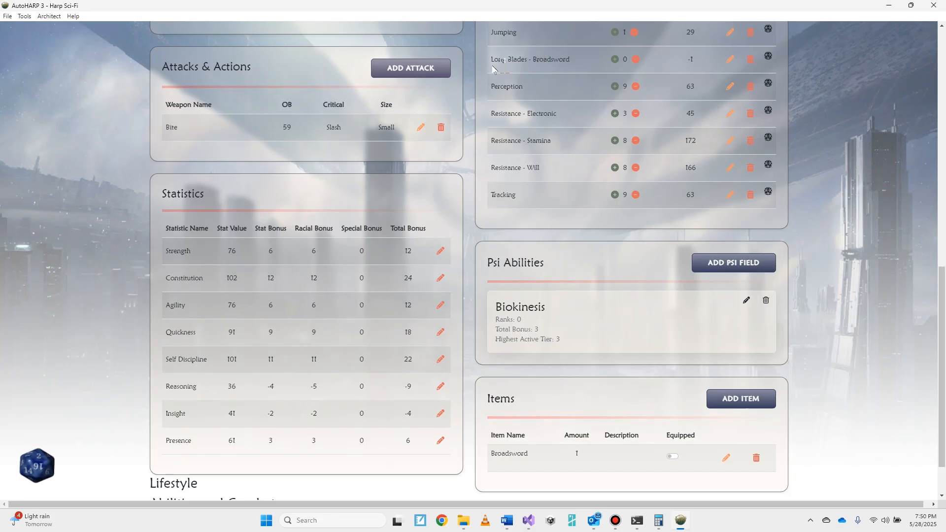
{"action": "scroll", "coordinate": [824, 145], "scroll_direction": "up", "scroll_amount": 3}
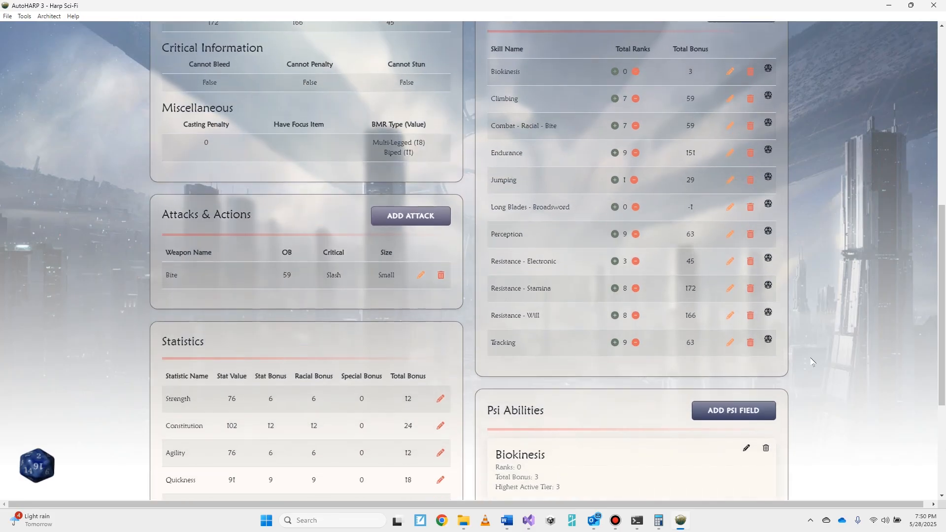
{"action": "scroll", "coordinate": [769, 389], "scroll_direction": "down", "scroll_amount": 4}
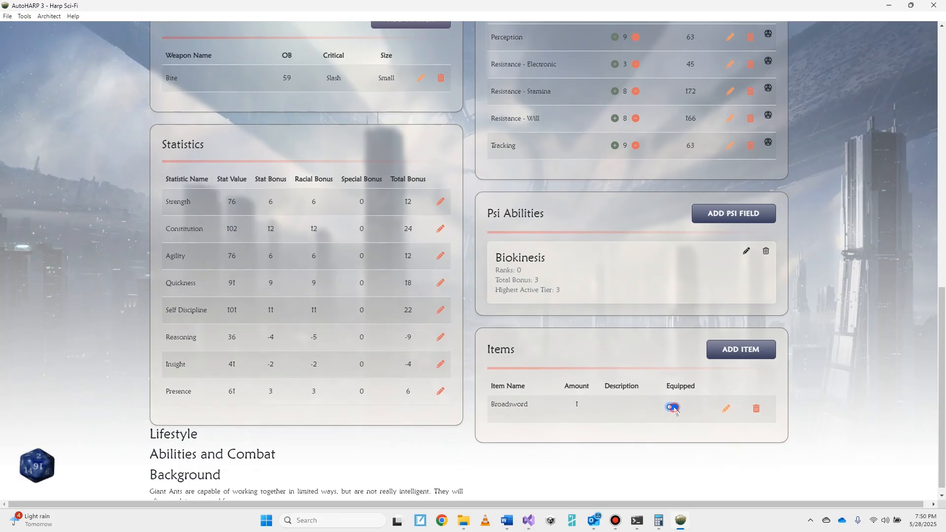
{"action": "left_click", "coordinate": [673, 408]}
Raise the giant ant's Long Blades - Broadsword skill to 2 ranks.
{"action": "scroll", "coordinate": [367, 302], "scroll_direction": "up", "scroll_amount": 4}
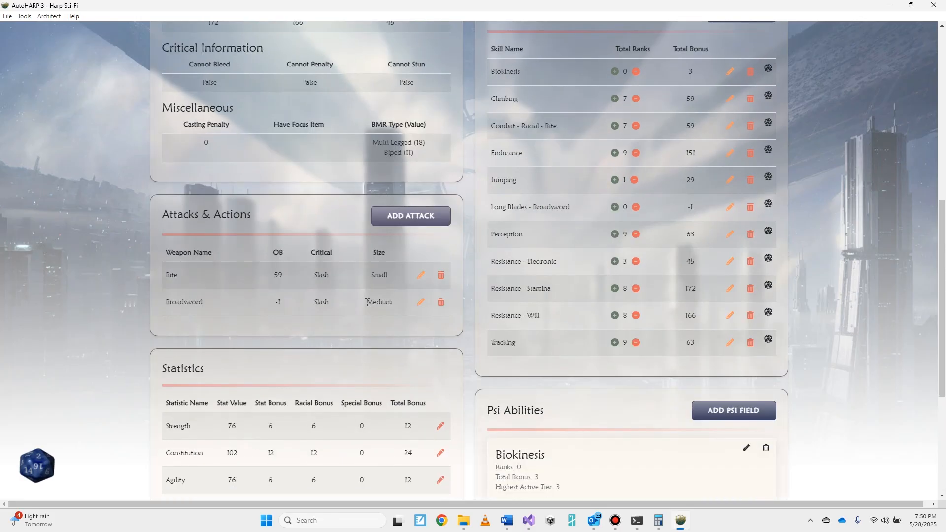
{"action": "left_click", "coordinate": [614, 207]}
{"action": "left_click", "coordinate": [615, 207]}
Compare the Skill ID of the Long Blades - Broadsword skill with the Skill ID of the Broadsword attack.
{"action": "left_click", "coordinate": [731, 207]}
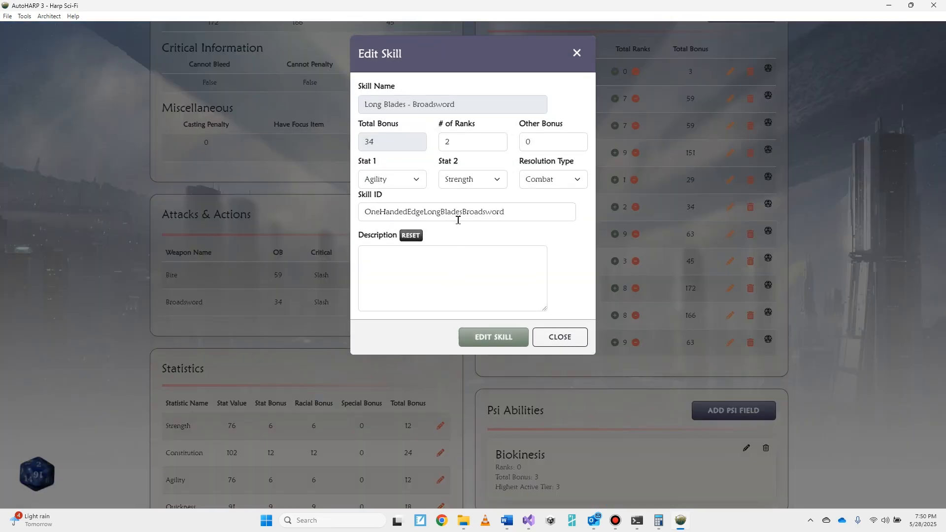
{"action": "left_click", "coordinate": [458, 220]}
{"action": "left_click_drag", "start_coordinate": [511, 211], "coordinate": [353, 217]}
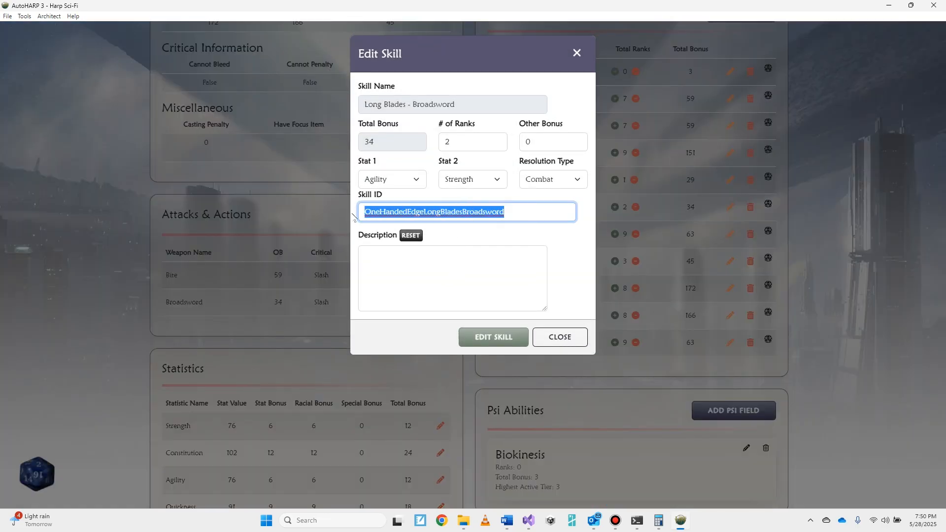
{"action": "left_click", "coordinate": [478, 337]}
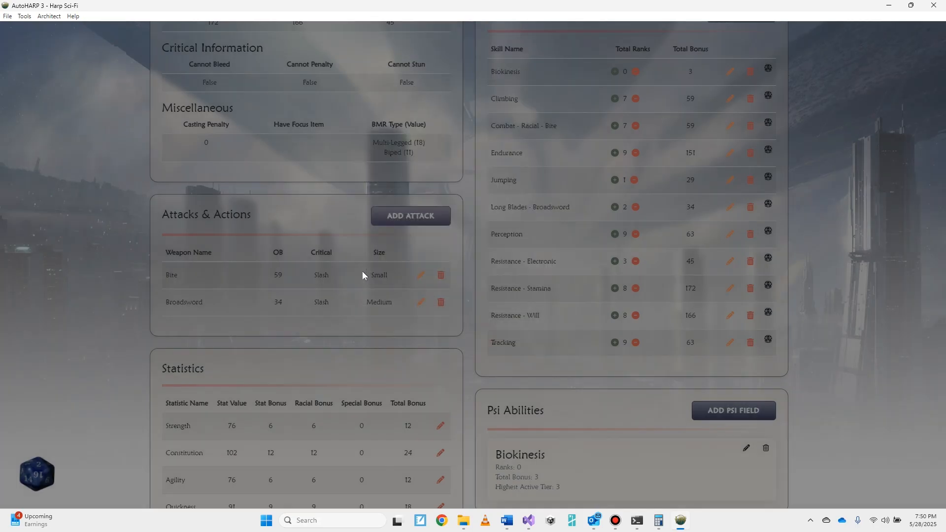
{"action": "left_click", "coordinate": [421, 302]}
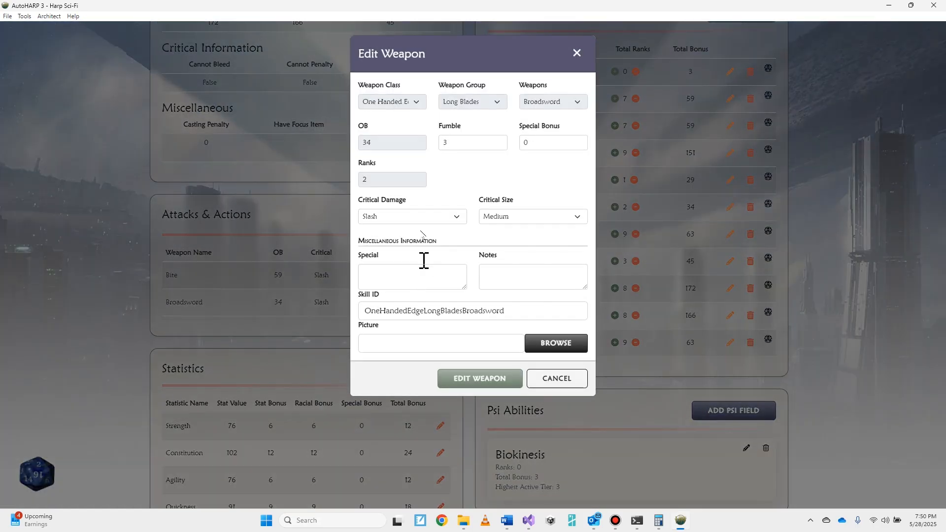
{"action": "left_click_drag", "start_coordinate": [514, 313], "coordinate": [353, 309]}
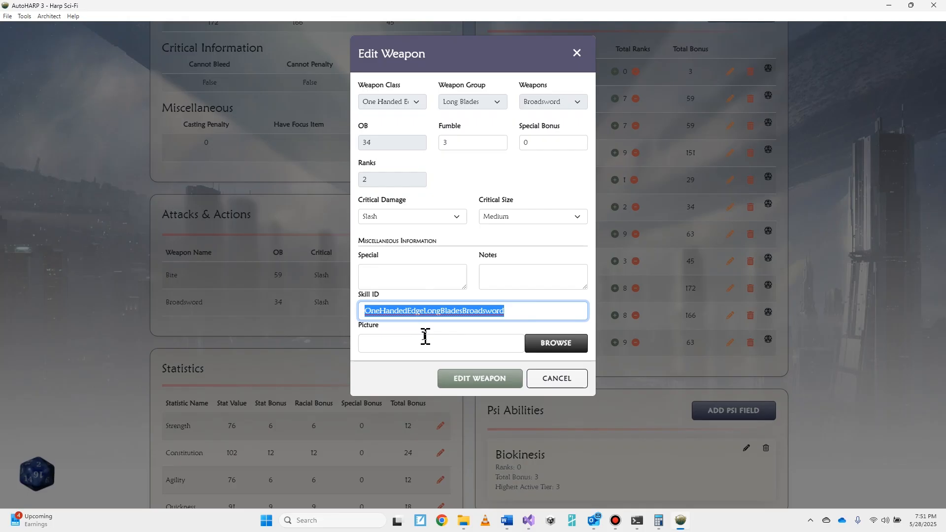
{"action": "left_click", "coordinate": [542, 378]}
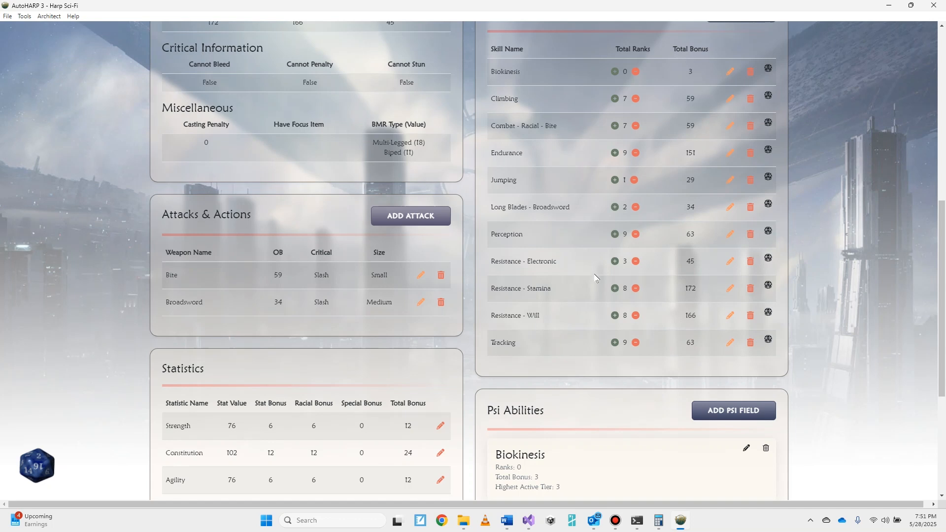
Raise the Combat - Racial - Bite skill to 8 ranks and compare its Skill ID with that of the Bite attack.
{"action": "left_click", "coordinate": [614, 125]}
{"action": "left_click", "coordinate": [731, 127]}
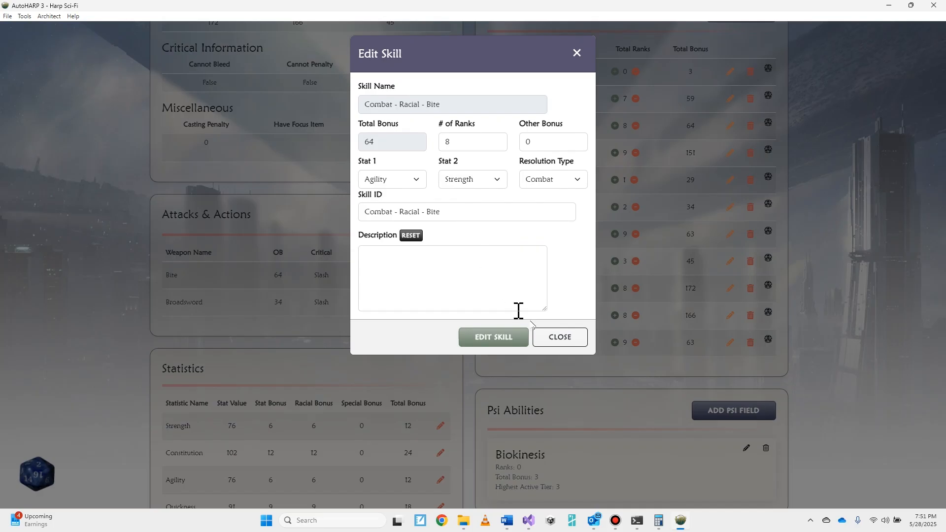
{"action": "left_click", "coordinate": [560, 337]}
{"action": "left_click", "coordinate": [421, 275]}
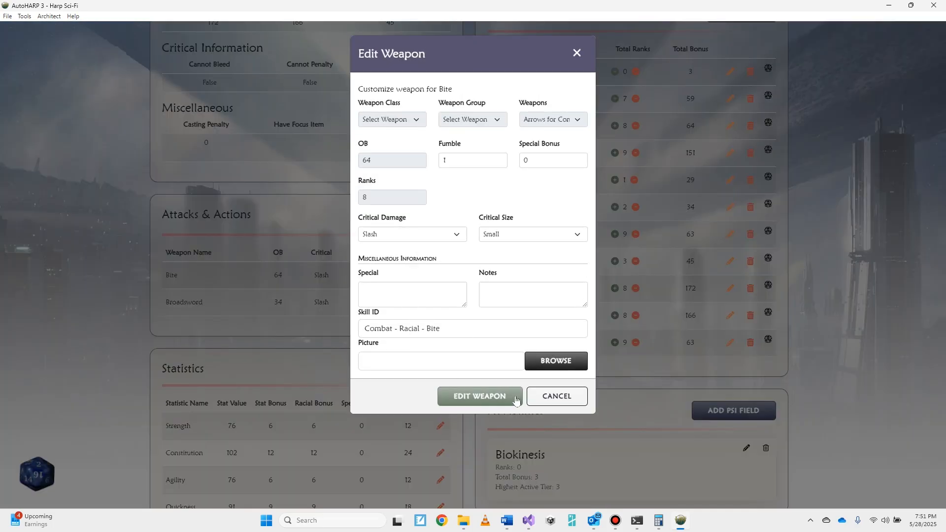
{"action": "left_click", "coordinate": [554, 396]}
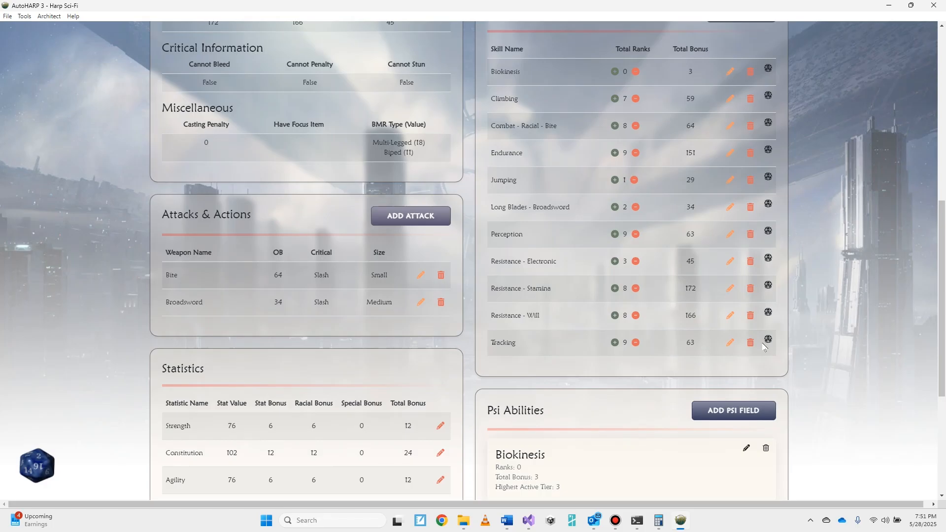
Review the giant ant's general information, talents, armor, skills, attacks and statistics.
{"action": "scroll", "coordinate": [763, 346], "scroll_direction": "up", "scroll_amount": 5}
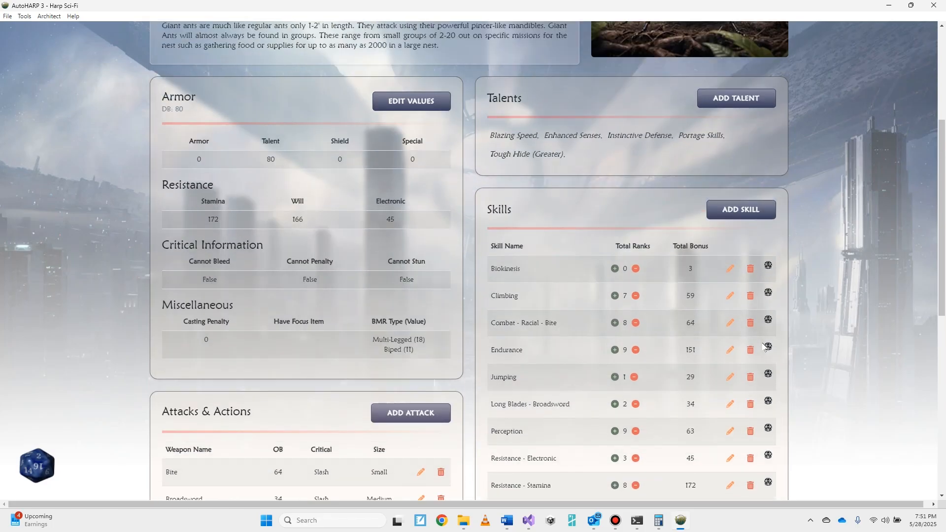
{"action": "scroll", "coordinate": [763, 347], "scroll_direction": "up", "scroll_amount": 4}
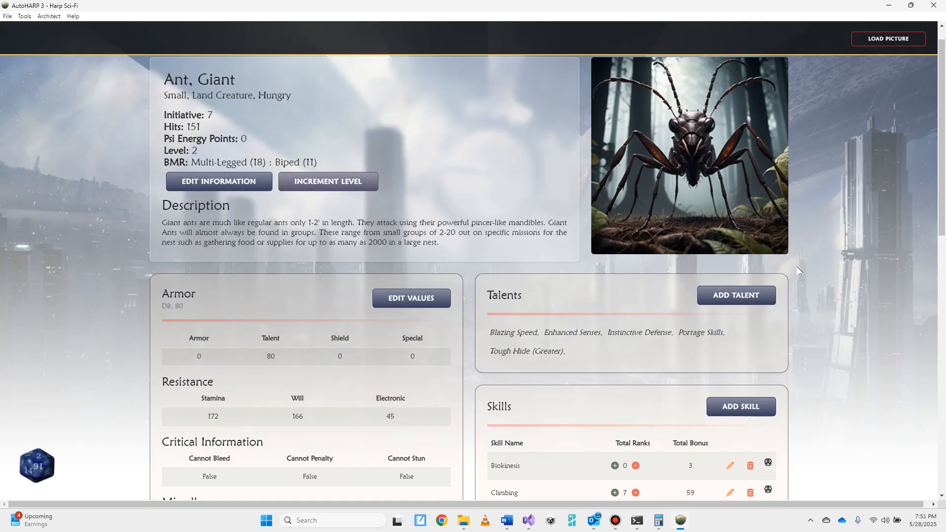
{"action": "scroll", "coordinate": [798, 271], "scroll_direction": "down", "scroll_amount": 2}
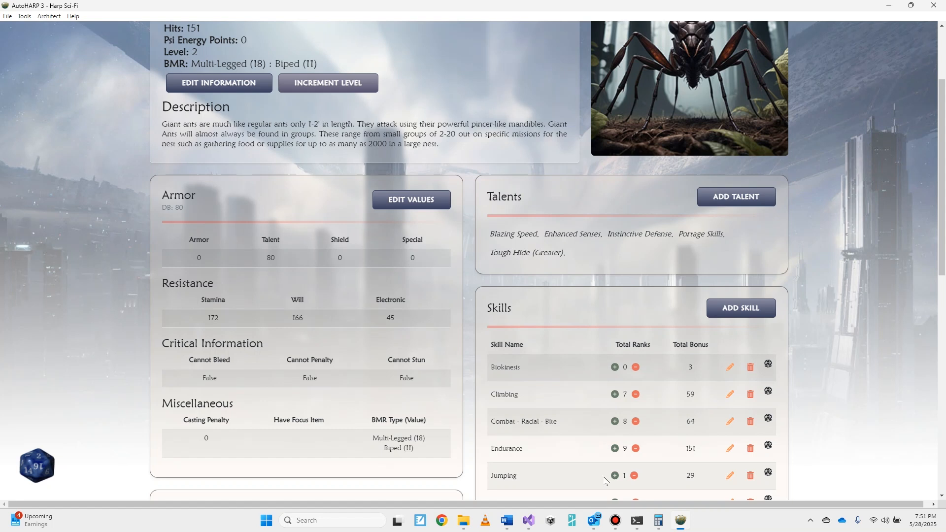
{"action": "scroll", "coordinate": [308, 315], "scroll_direction": "down", "scroll_amount": 6}
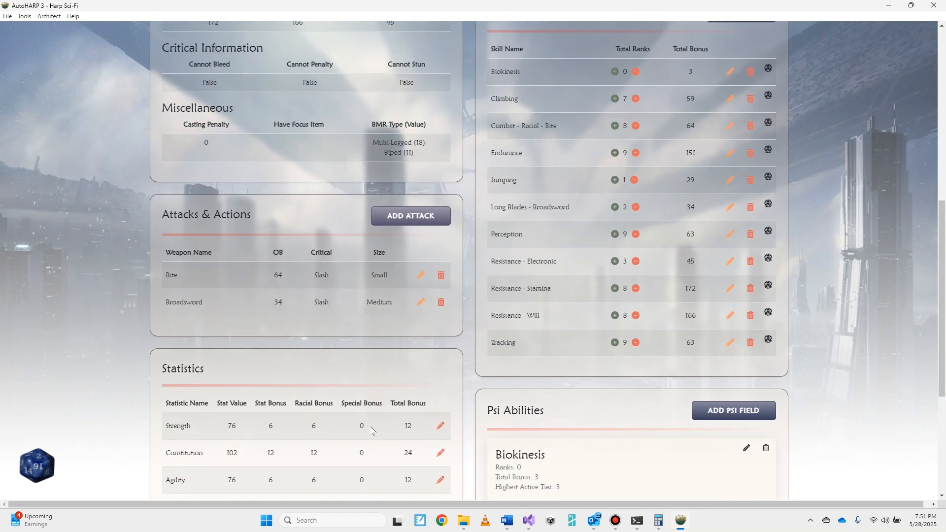
{"action": "scroll", "coordinate": [841, 392], "scroll_direction": "down", "scroll_amount": 3}
{"action": "scroll", "coordinate": [842, 392], "scroll_direction": "up", "scroll_amount": 5}
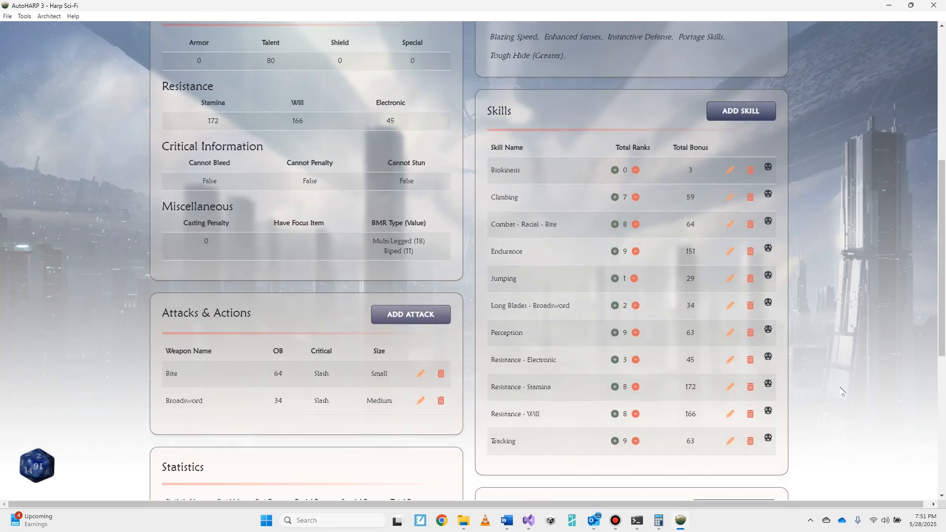
Increment the giant ant's level three times to bring it to level 5.
{"action": "scroll", "coordinate": [842, 391], "scroll_direction": "up", "scroll_amount": 1}
{"action": "scroll", "coordinate": [843, 392], "scroll_direction": "up", "scroll_amount": 3}
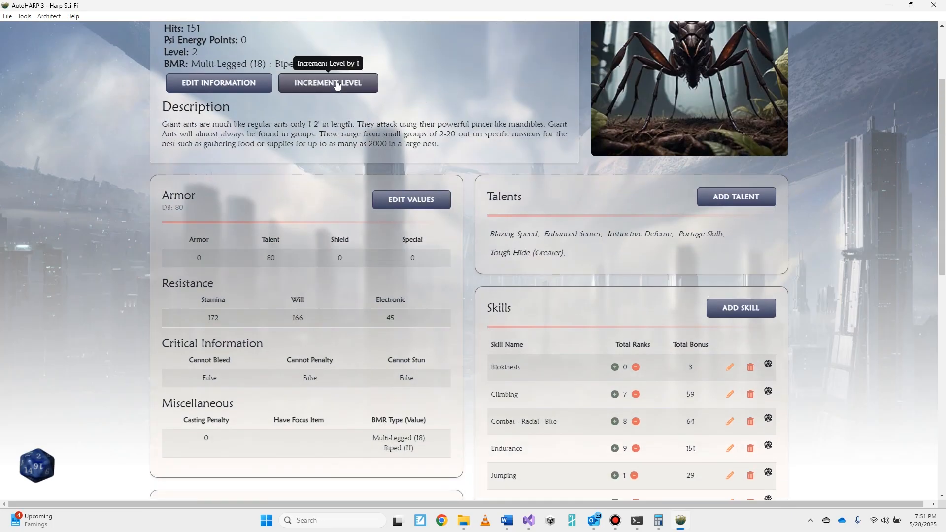
{"action": "left_click", "coordinate": [337, 85]}
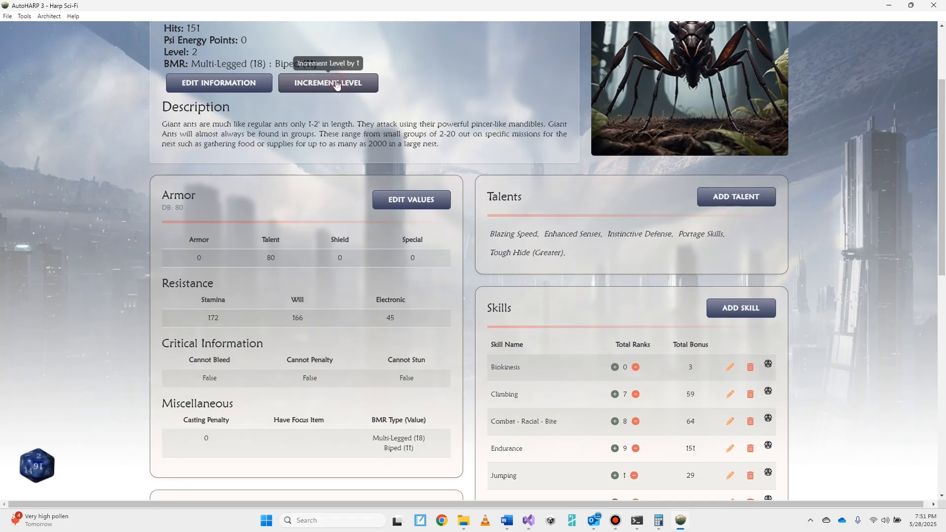
{"action": "left_click", "coordinate": [337, 82]}
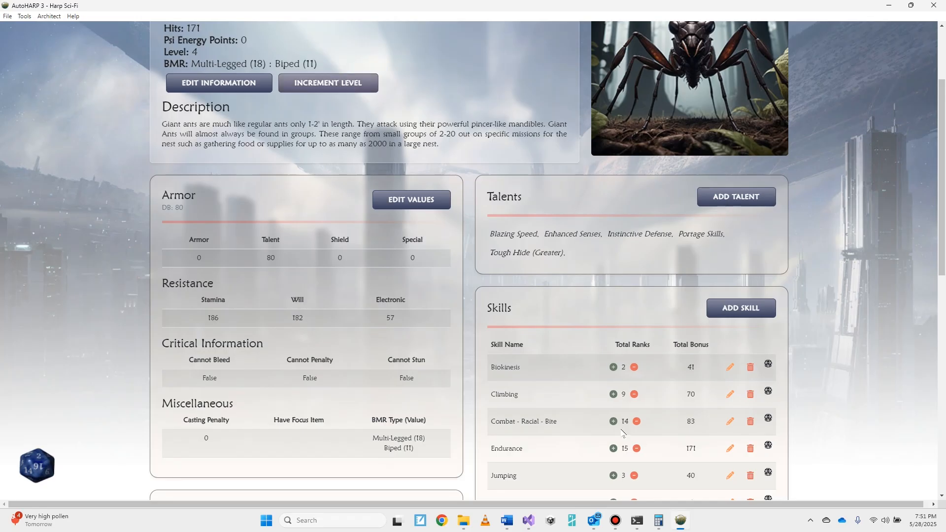
{"action": "left_click_drag", "start_coordinate": [619, 448], "coordinate": [613, 474]}
{"action": "left_click", "coordinate": [832, 418]}
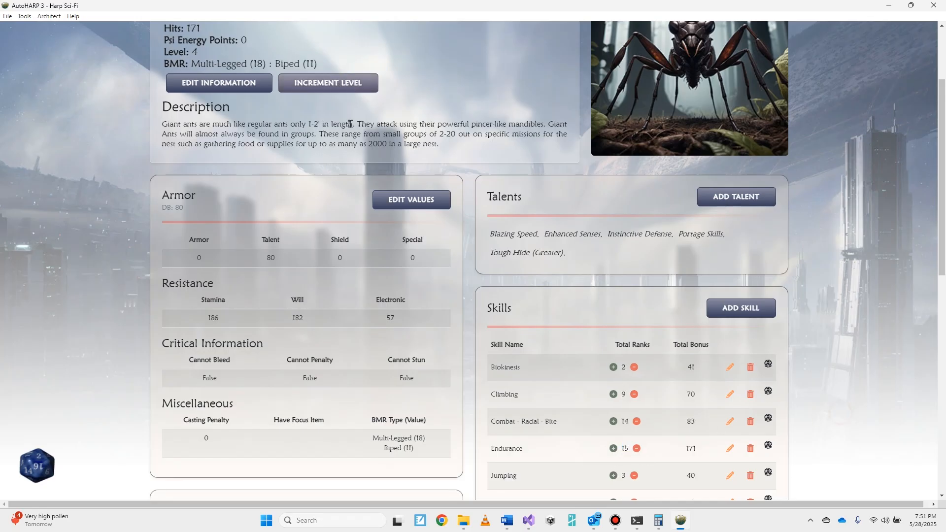
{"action": "left_click", "coordinate": [343, 85]}
Check the giant ant's skill ranks, attack bonuses, statistics and psi abilities after the level increases.
{"action": "scroll", "coordinate": [660, 222], "scroll_direction": "down", "scroll_amount": 3}
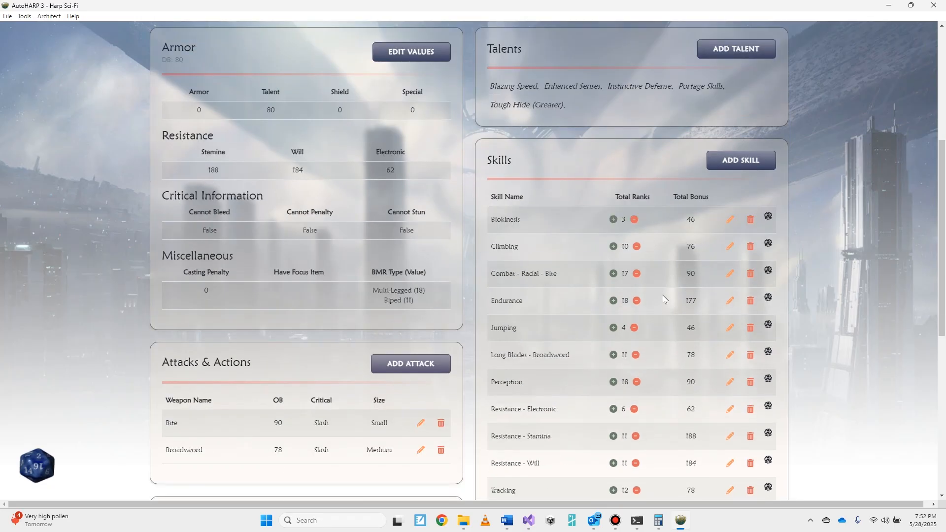
{"action": "scroll", "coordinate": [665, 296], "scroll_direction": "down", "scroll_amount": 1}
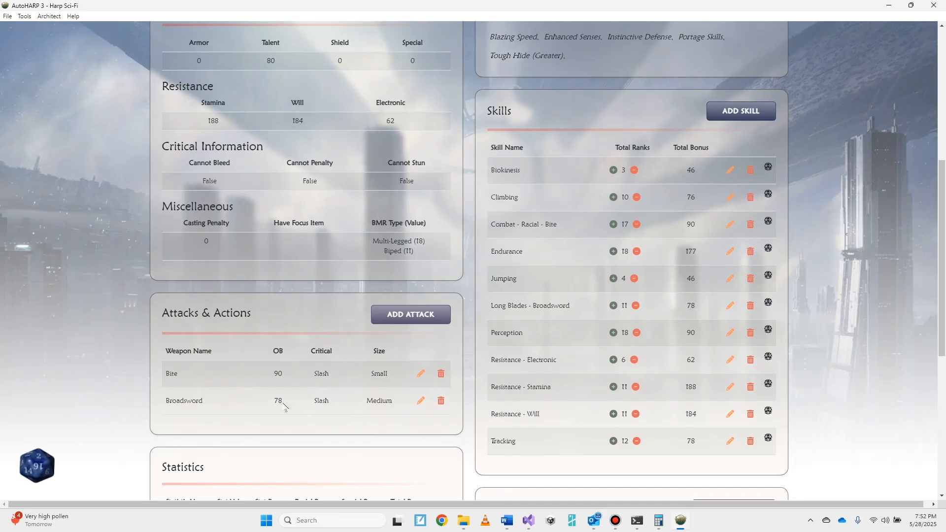
{"action": "scroll", "coordinate": [289, 403], "scroll_direction": "down", "scroll_amount": 5}
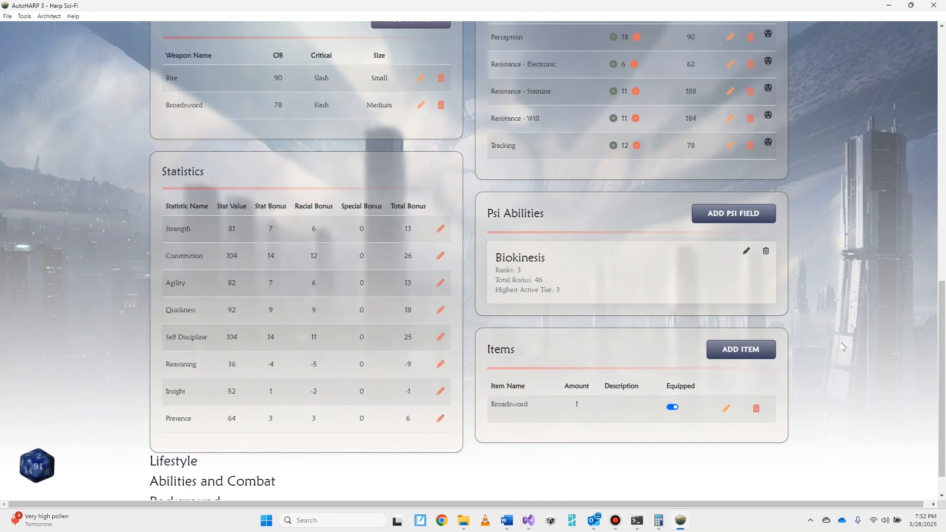
Save the giant ant monster and go back to the dashboard.
{"action": "scroll", "coordinate": [844, 346], "scroll_direction": "up", "scroll_amount": 10}
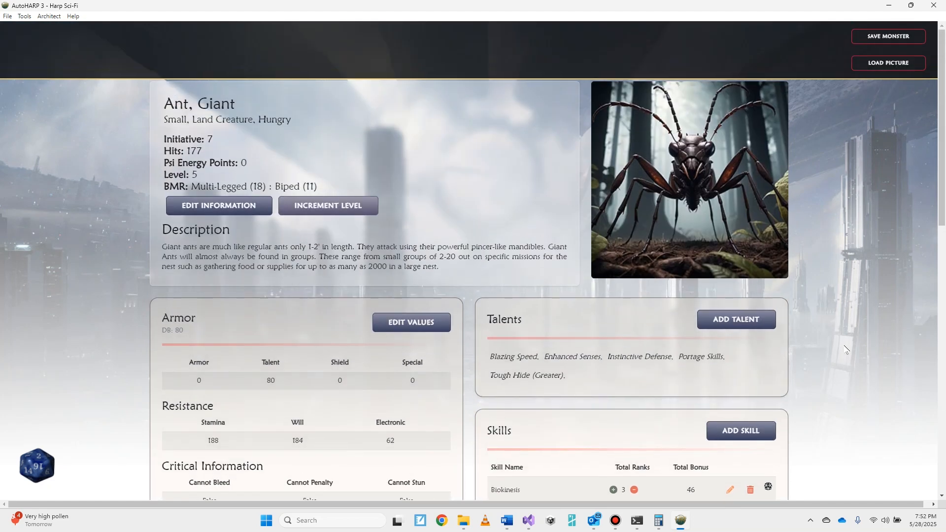
{"action": "left_click", "coordinate": [896, 38]}
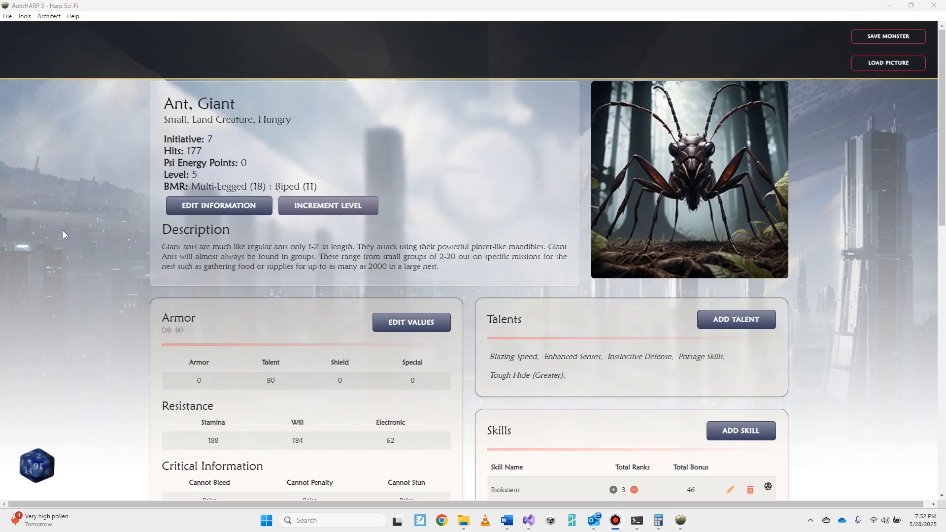
{"action": "left_click", "coordinate": [25, 16]}
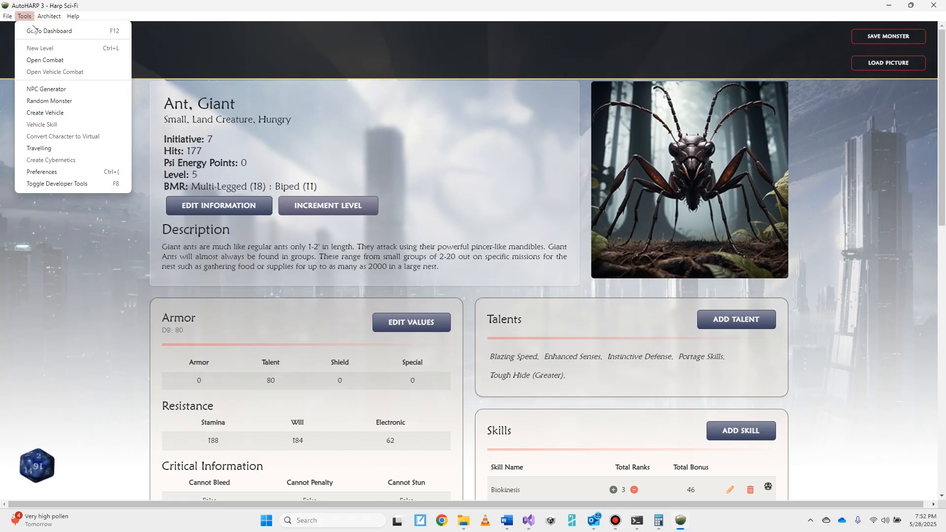
{"action": "left_click", "coordinate": [35, 31]}
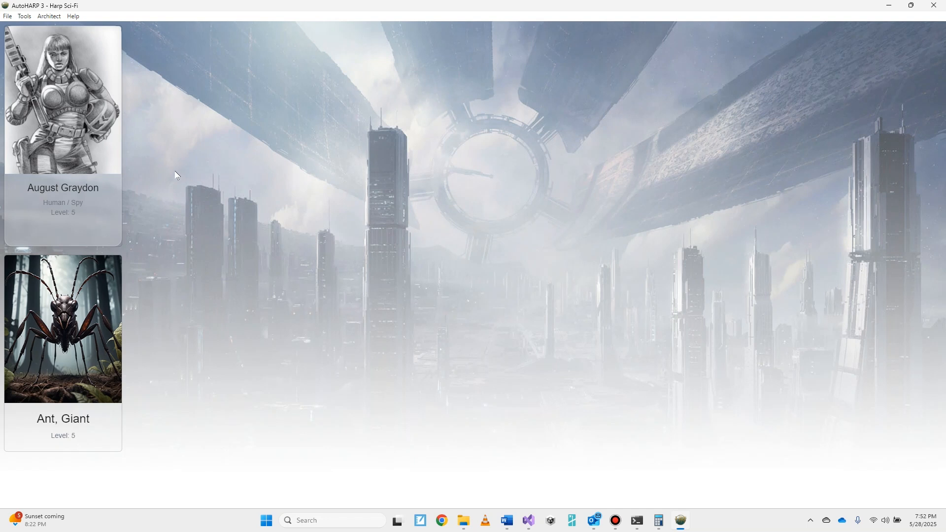
Look through the Human Spy's summary card on the dashboard and open that character's full sheet.
{"action": "left_click", "coordinate": [25, 16]}
{"action": "left_click", "coordinate": [272, 104]}
{"action": "mouse_move", "coordinate": [105, 128]}
{"action": "mouse_move", "coordinate": [70, 100]}
{"action": "scroll", "coordinate": [73, 148], "scroll_direction": "down", "scroll_amount": 10}
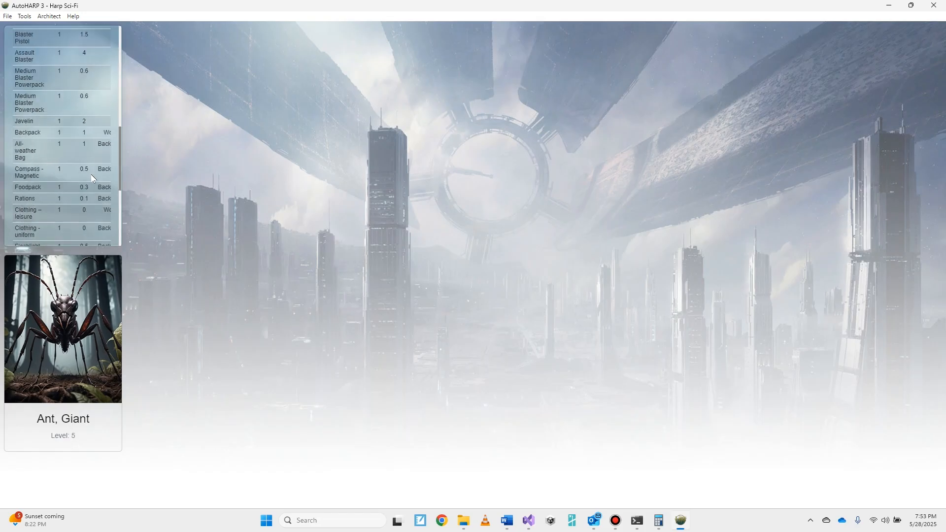
{"action": "left_click", "coordinate": [82, 227]}
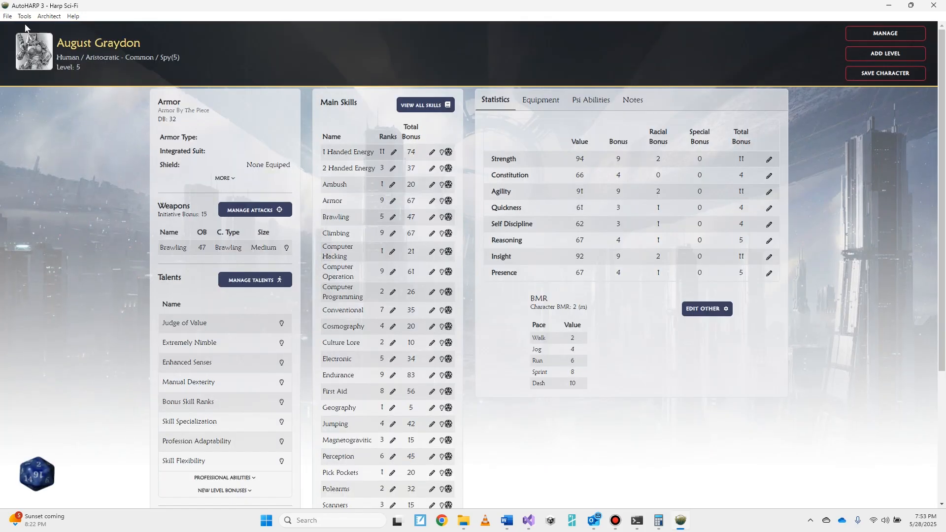
Open the cybernetics creation screen for the Human Spy character.
{"action": "left_click", "coordinate": [26, 17]}
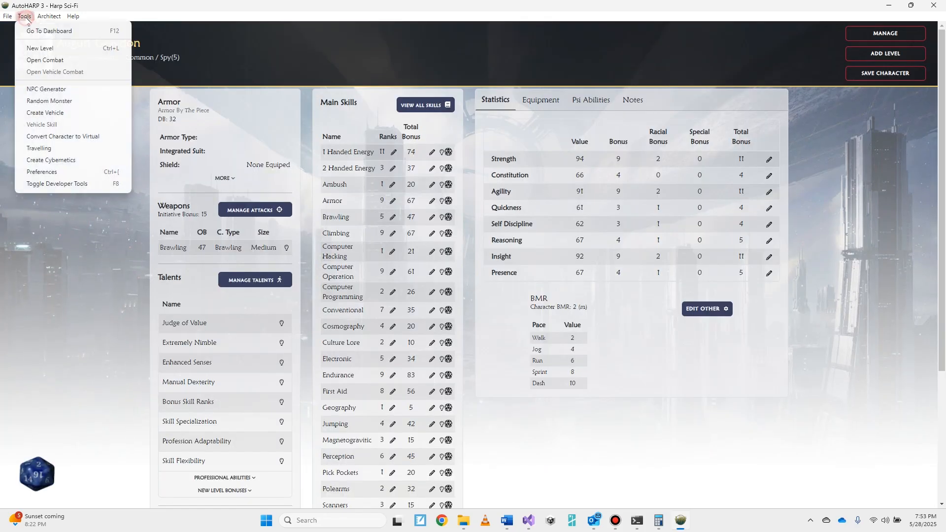
{"action": "left_click", "coordinate": [59, 161]}
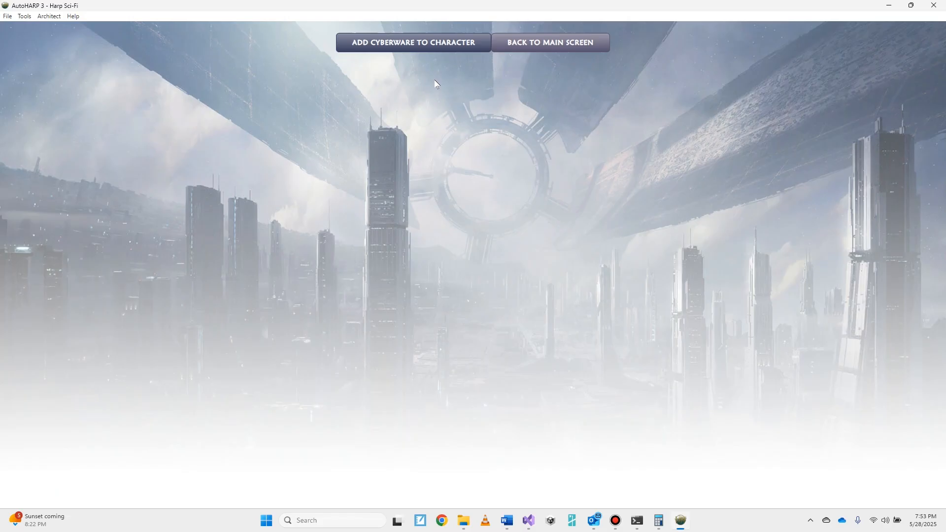
{"action": "left_click", "coordinate": [27, 17]}
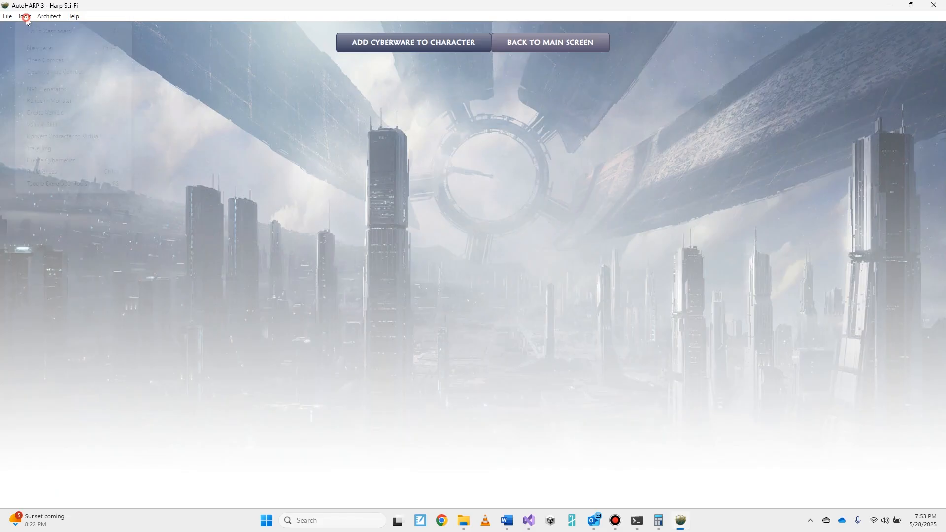
{"action": "left_click", "coordinate": [38, 161]}
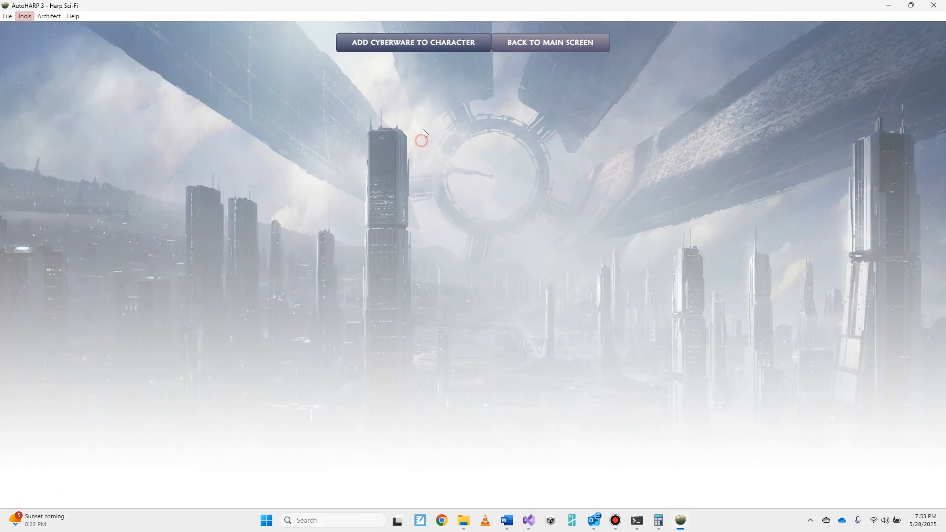
Start adding cyberware to the character, choosing the Cyberarm Replacements category and the Cyberhand device.
{"action": "left_click", "coordinate": [411, 46]}
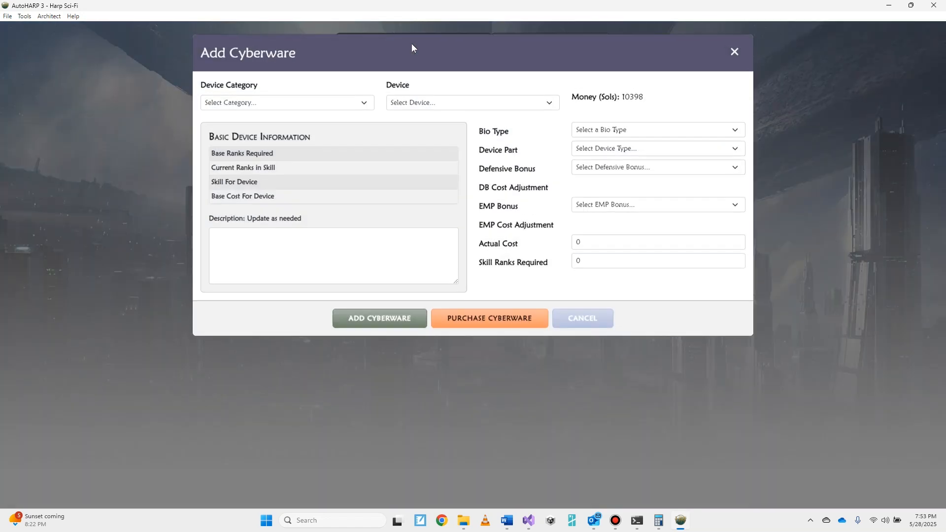
{"action": "left_click", "coordinate": [294, 104]}
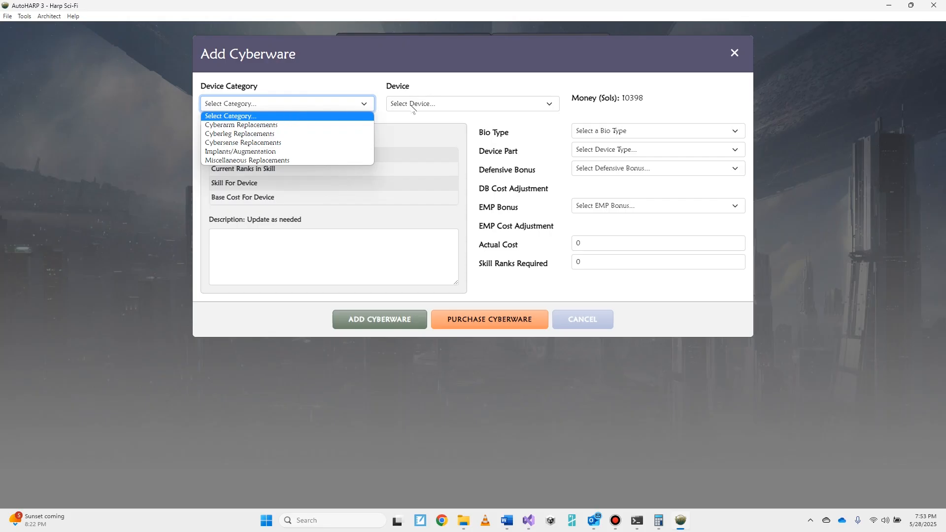
{"action": "left_click", "coordinate": [286, 125]}
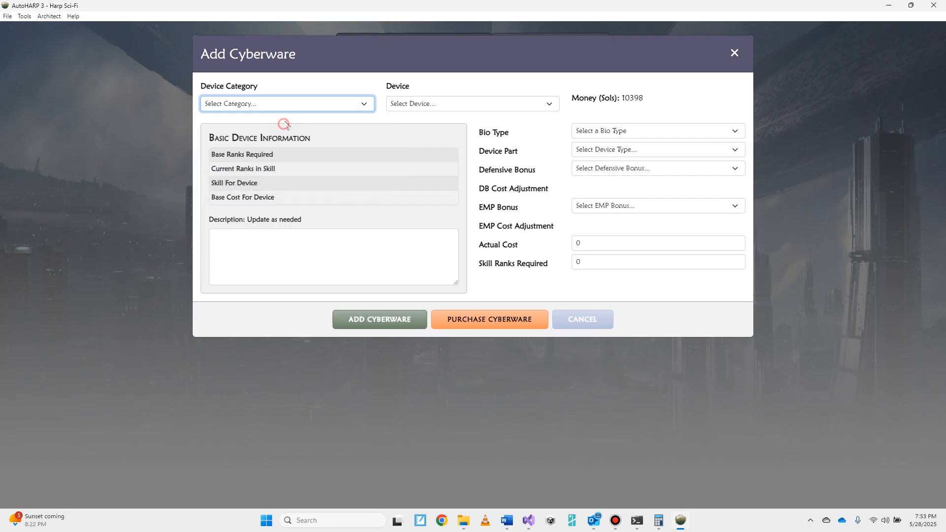
{"action": "left_click", "coordinate": [405, 103]}
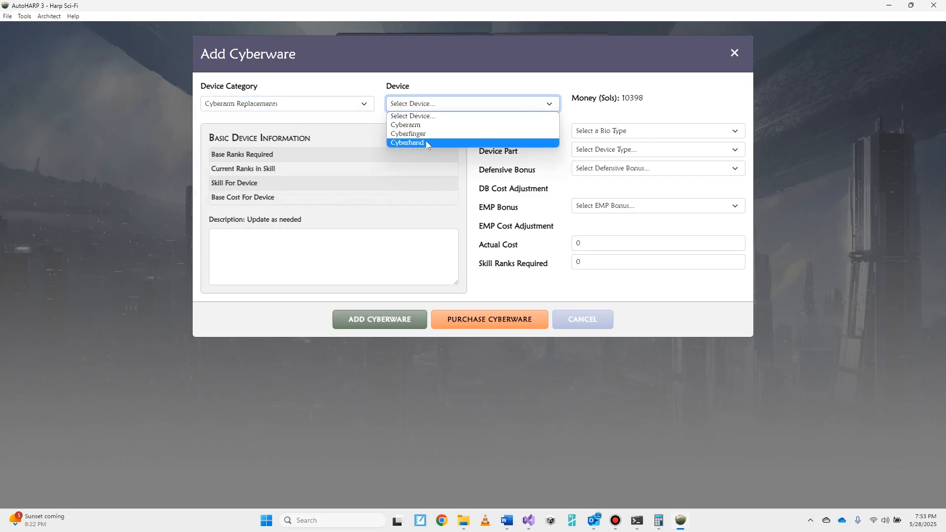
{"action": "left_click", "coordinate": [427, 143]}
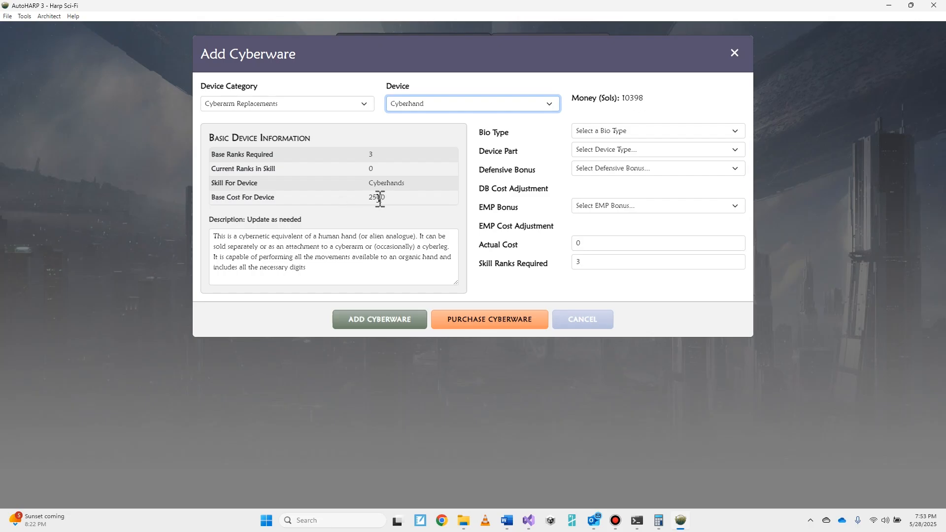
Set the cyberhand's bio type to Biological and its device part to Cyberhand.
{"action": "left_click", "coordinate": [591, 133]}
{"action": "left_click", "coordinate": [598, 152]}
{"action": "left_click", "coordinate": [597, 149]}
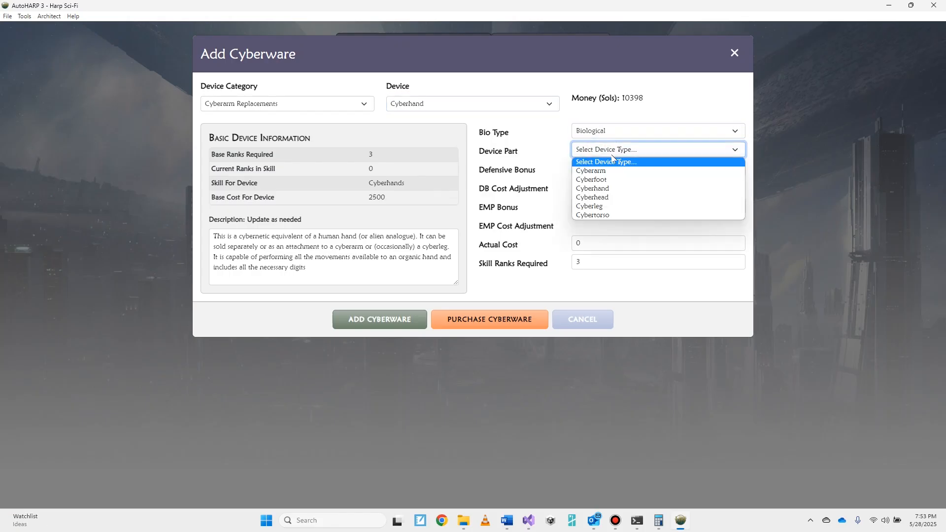
{"action": "left_click", "coordinate": [610, 190]}
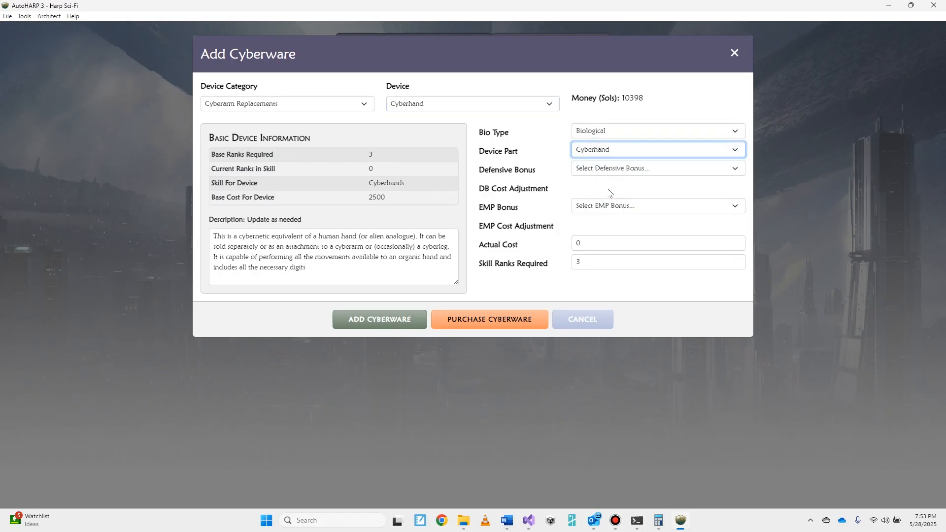
Try a defensive bonus of +1 and an EMP bonus of +10 on the cyberhand.
{"action": "left_click", "coordinate": [634, 170]}
{"action": "left_click", "coordinate": [625, 189]}
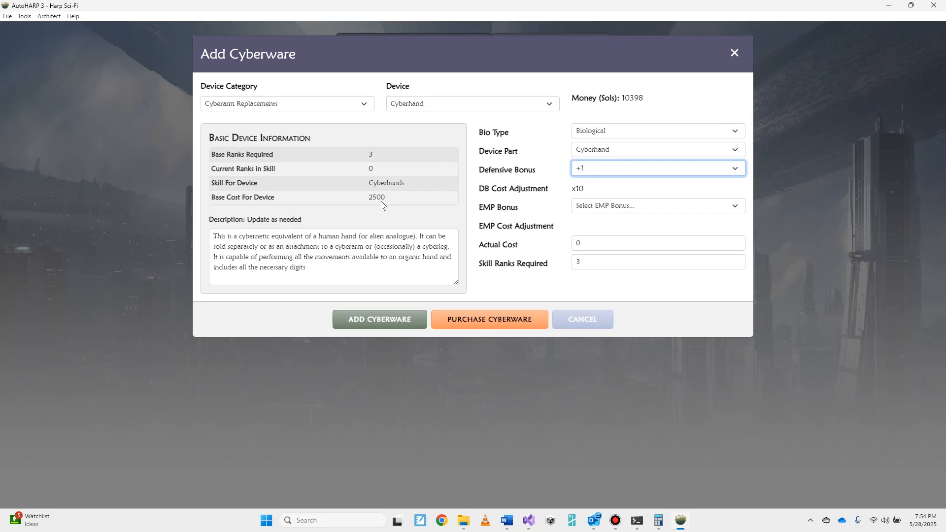
{"action": "left_click", "coordinate": [604, 207]}
{"action": "left_click", "coordinate": [599, 227]}
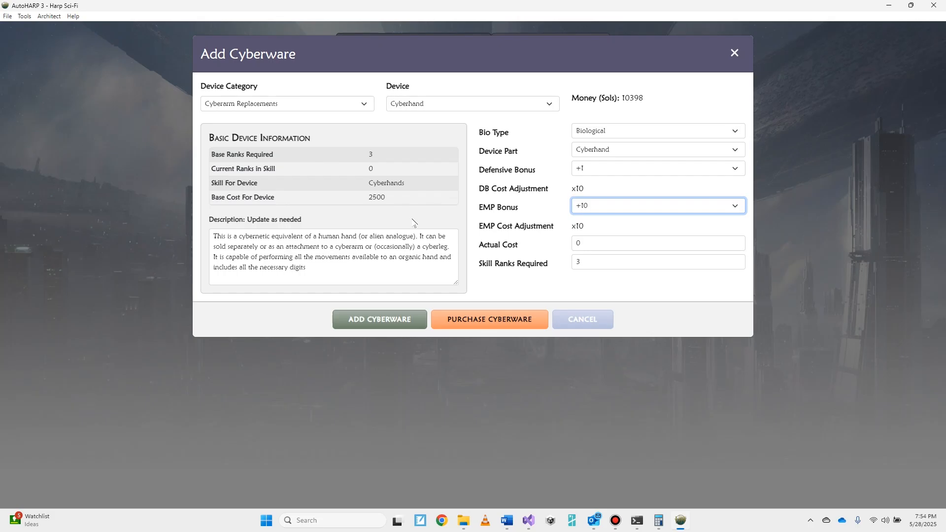
Clear the cyberhand's defensive bonus and EMP bonus selections.
{"action": "left_click", "coordinate": [589, 169]}
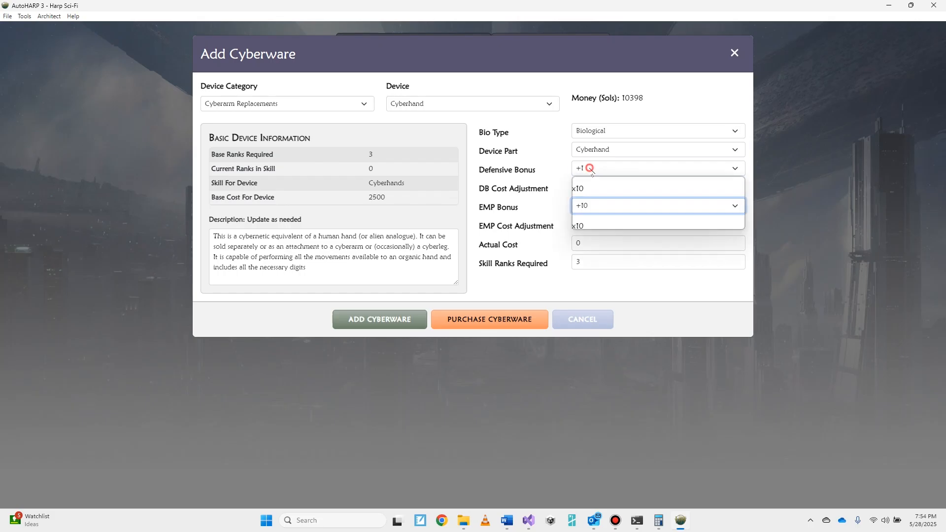
{"action": "left_click", "coordinate": [589, 181]}
{"action": "left_click", "coordinate": [590, 206]}
{"action": "left_click", "coordinate": [595, 217]}
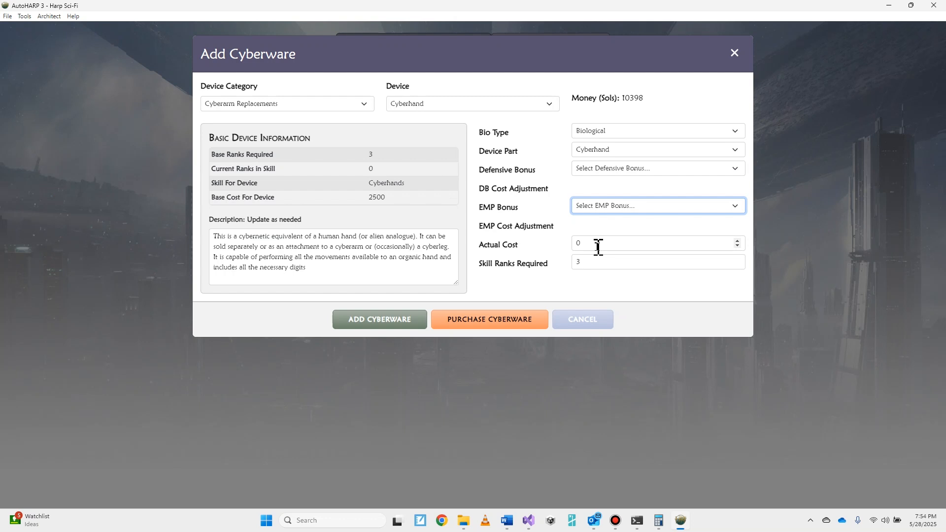
Set the cyberhand's actual cost to 2500 and purchase it for the character.
{"action": "left_click_drag", "start_coordinate": [598, 248], "coordinate": [574, 244]}
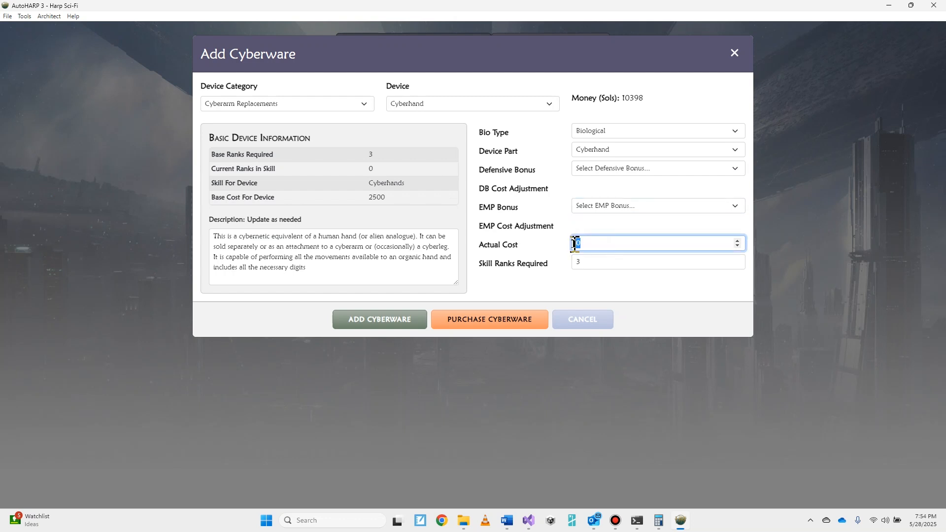
{"action": "type", "text": "2500"}
{"action": "left_click", "coordinate": [633, 292]}
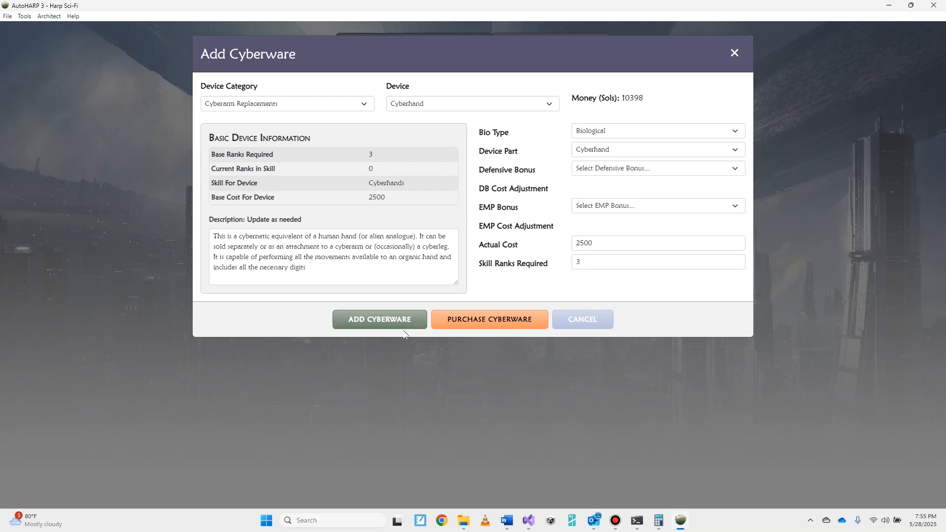
{"action": "left_click", "coordinate": [495, 330]}
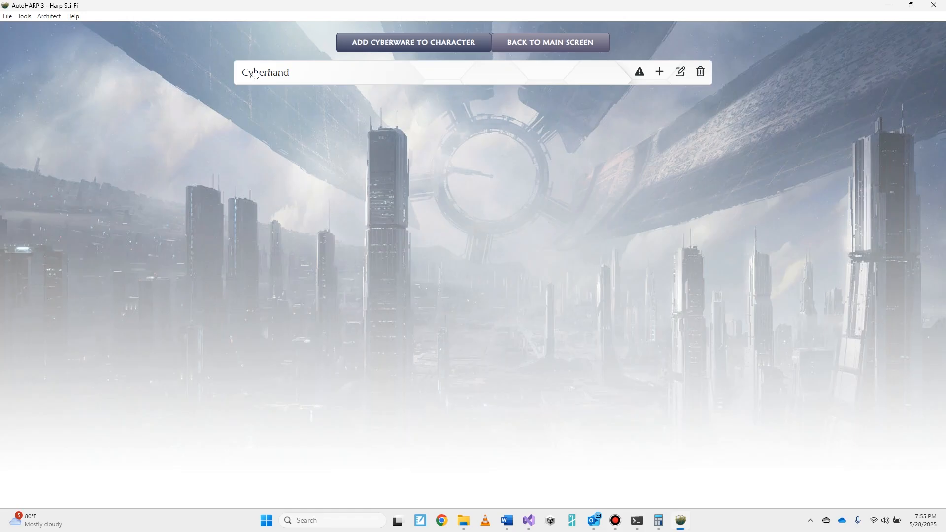
Expand the cyberhand's details, roll a malfunction with a Tiny attack size and a 1D100 roll of 45, and apply it.
{"action": "left_click", "coordinate": [297, 74]}
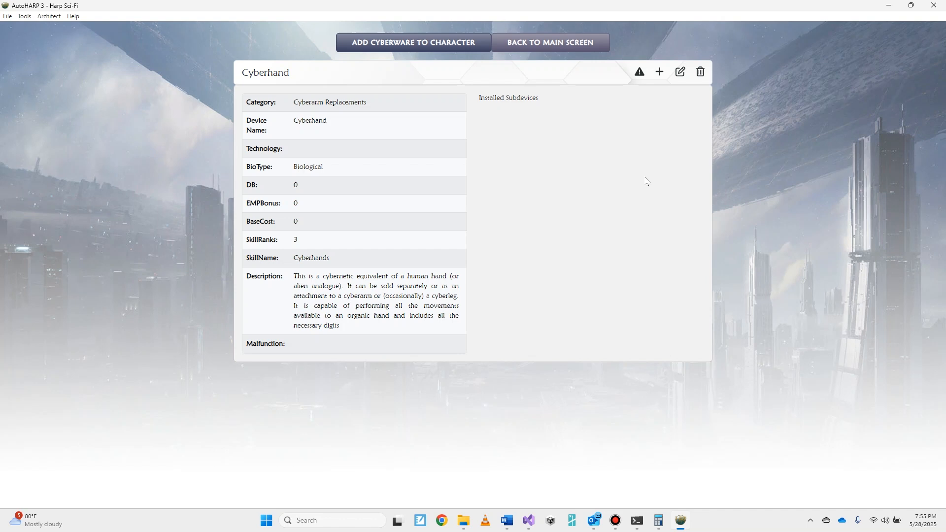
{"action": "left_click", "coordinate": [640, 72]}
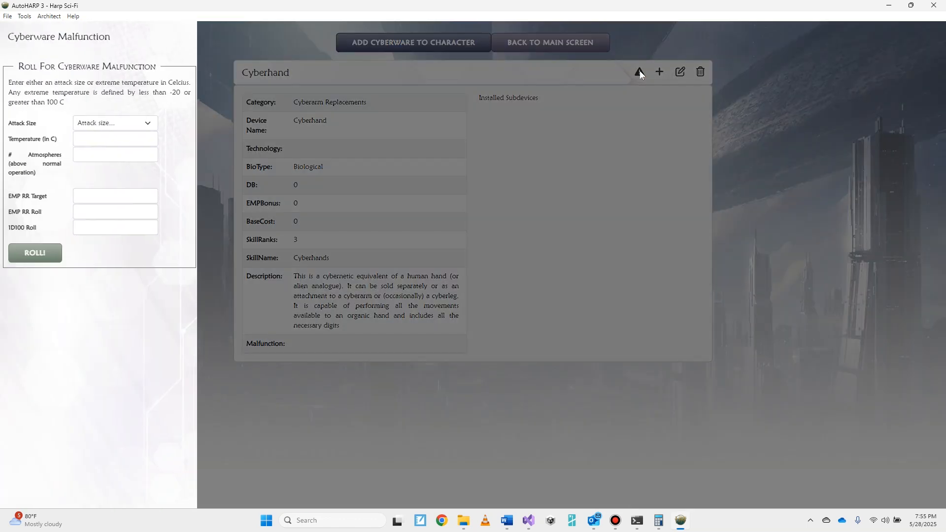
{"action": "left_click", "coordinate": [140, 126]}
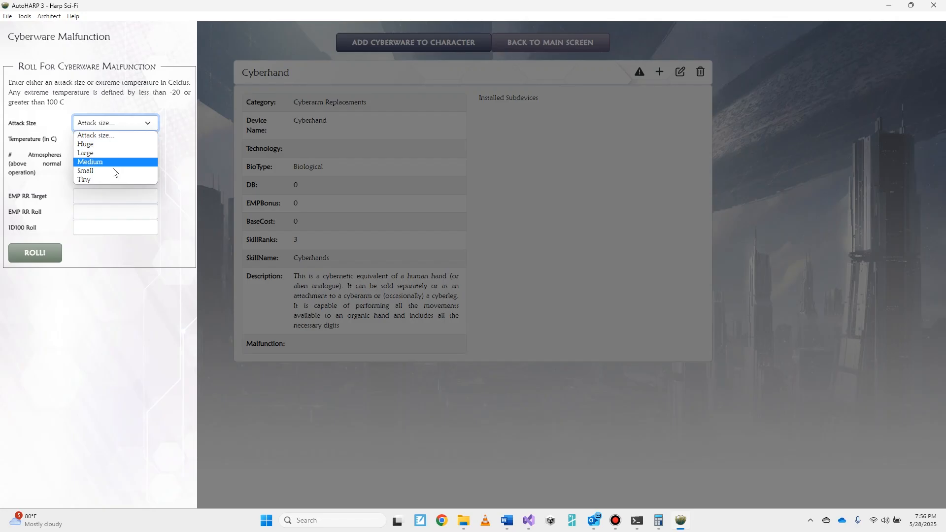
{"action": "left_click", "coordinate": [106, 180]}
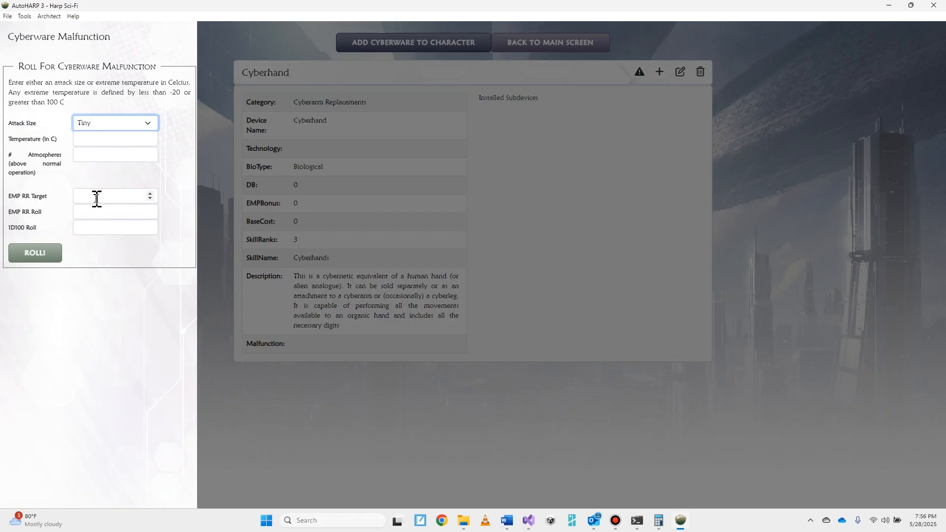
{"action": "left_click", "coordinate": [94, 227]}
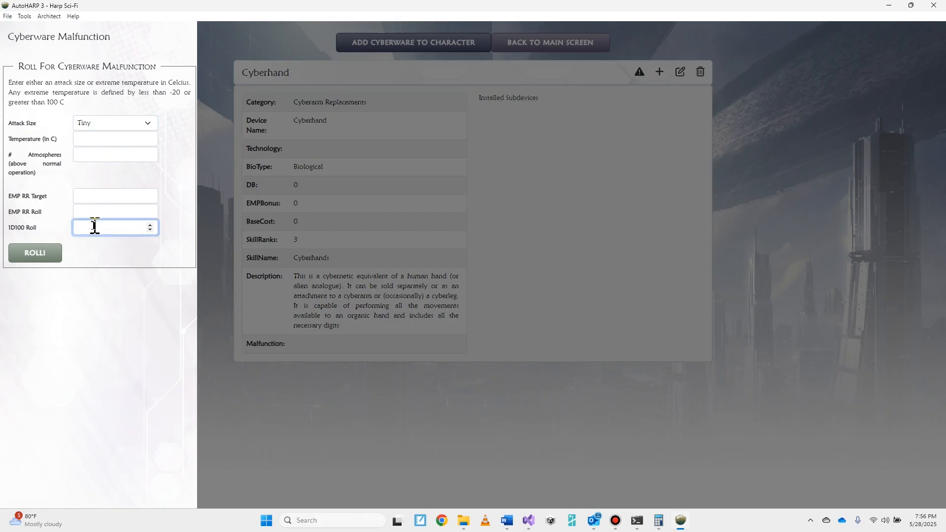
{"action": "type", "text": "45"}
{"action": "left_click", "coordinate": [47, 254]}
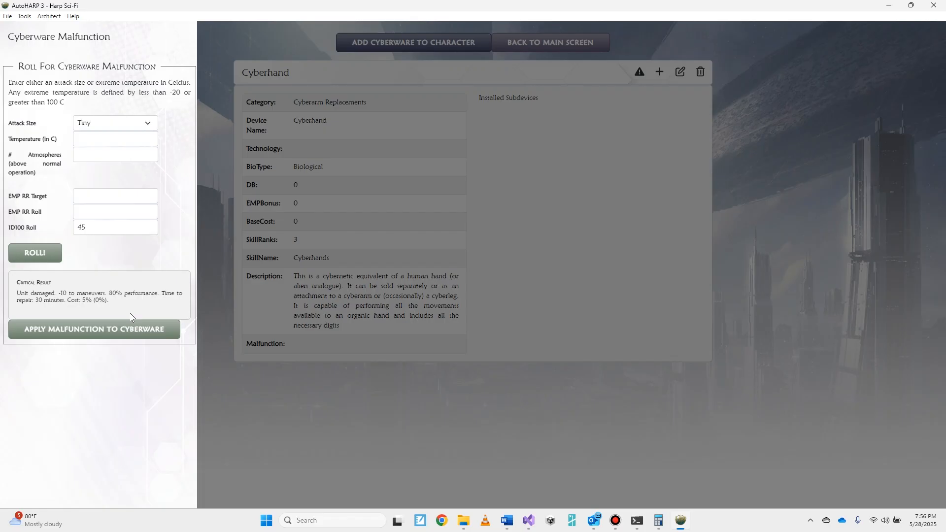
{"action": "left_click", "coordinate": [112, 331]}
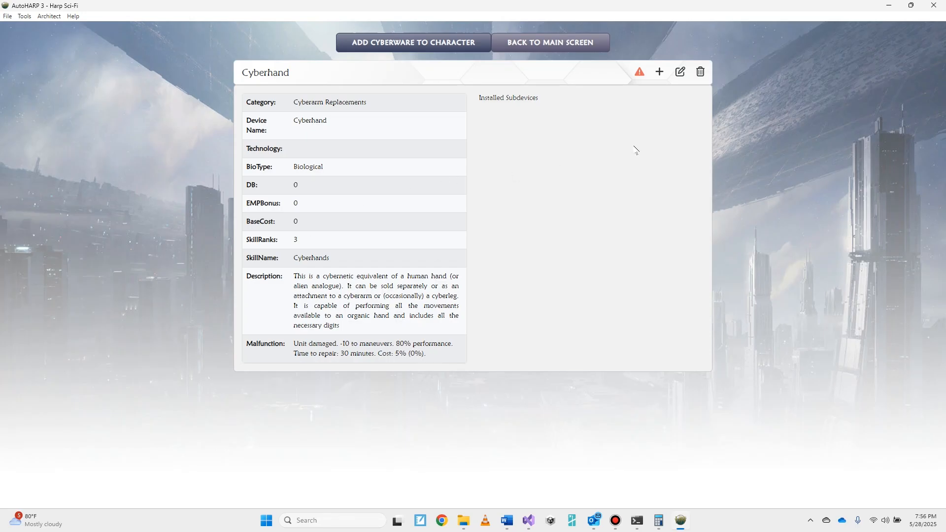
Review the cyberhand's settings in its edit form and save them without changes.
{"action": "left_click", "coordinate": [681, 73]}
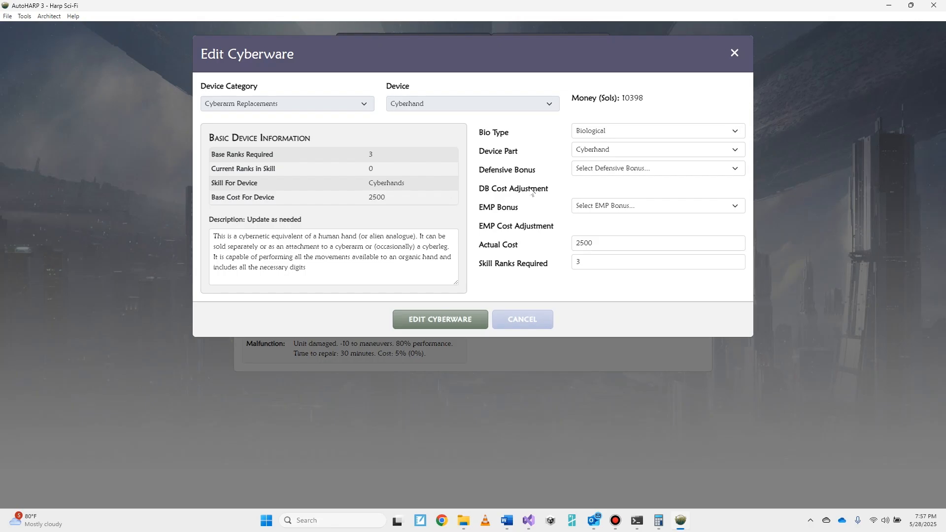
{"action": "left_click", "coordinate": [454, 321]}
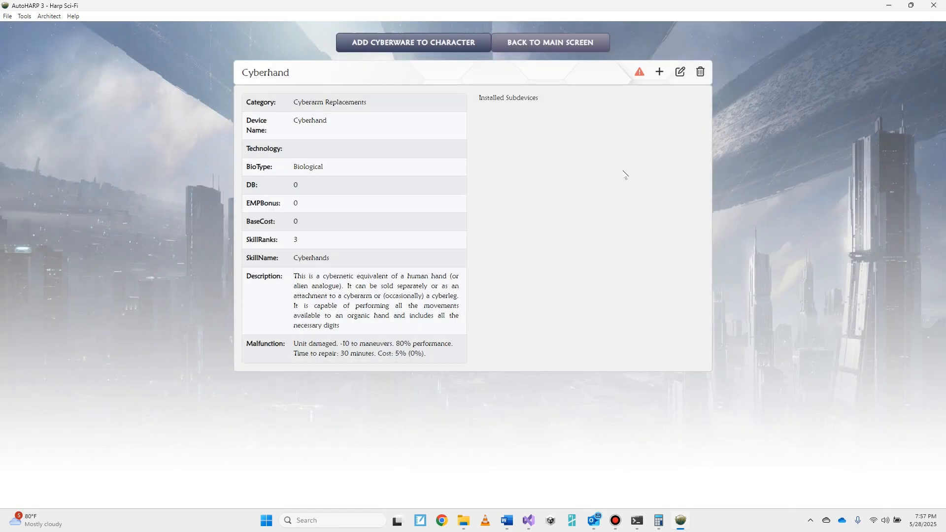
Start adding a Scanner Hand subdevice to the cyberhand, with bio type Biological and device part Cyberhand.
{"action": "left_click", "coordinate": [661, 74]}
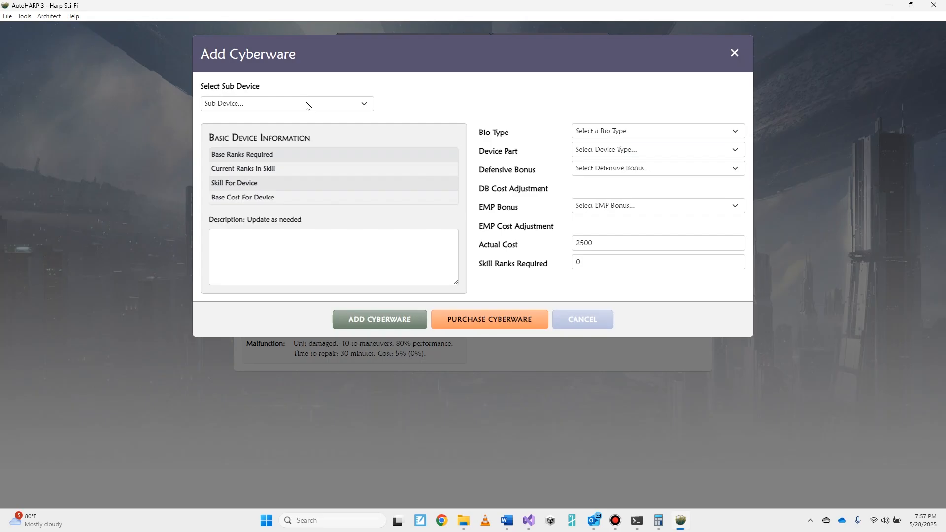
{"action": "left_click", "coordinate": [308, 104]}
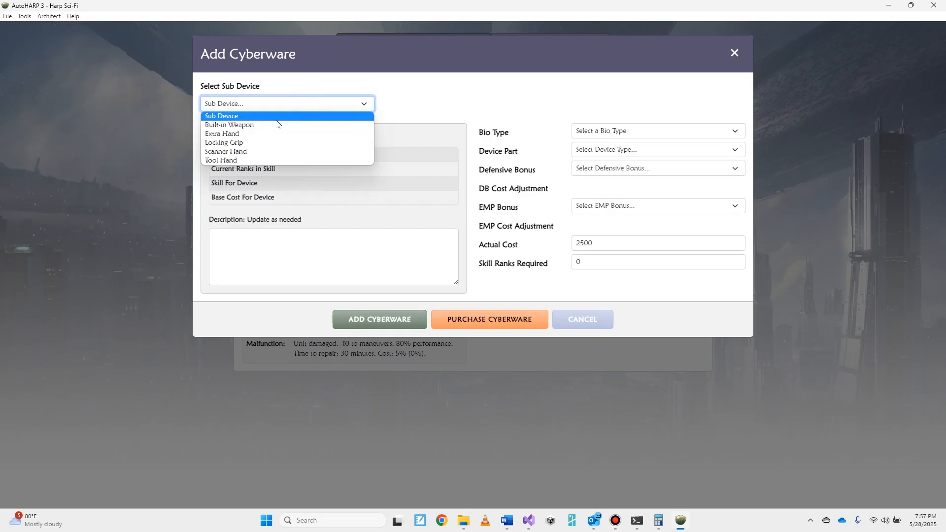
{"action": "left_click", "coordinate": [246, 151]}
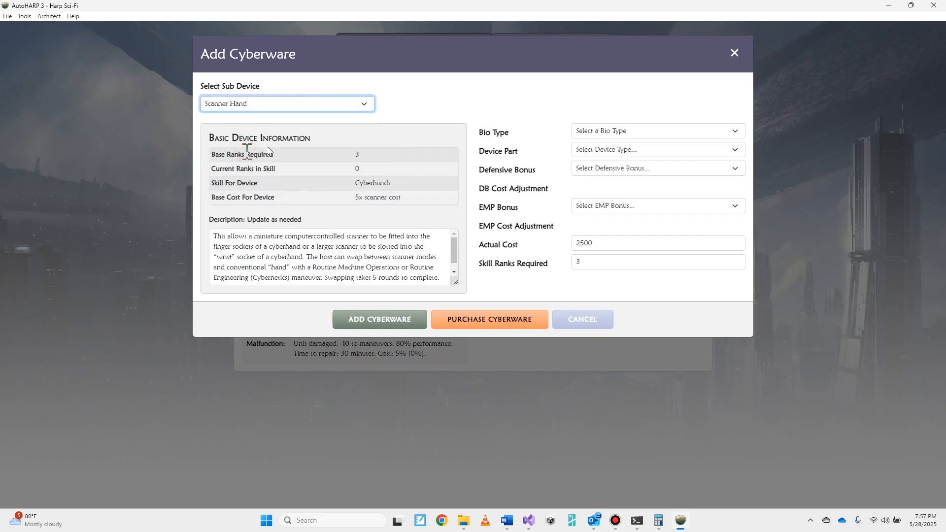
{"action": "left_click", "coordinate": [611, 132]}
{"action": "left_click", "coordinate": [605, 151]}
{"action": "left_click", "coordinate": [604, 150]}
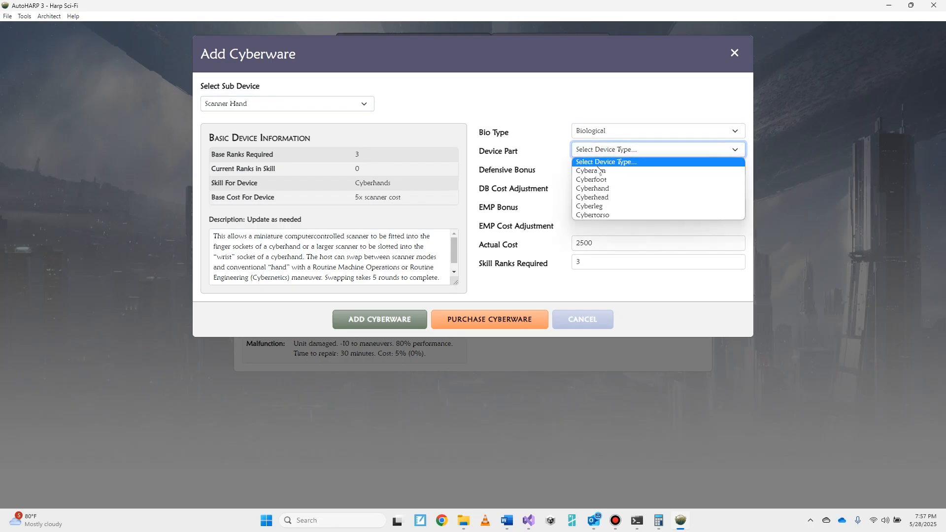
{"action": "left_click", "coordinate": [607, 188]}
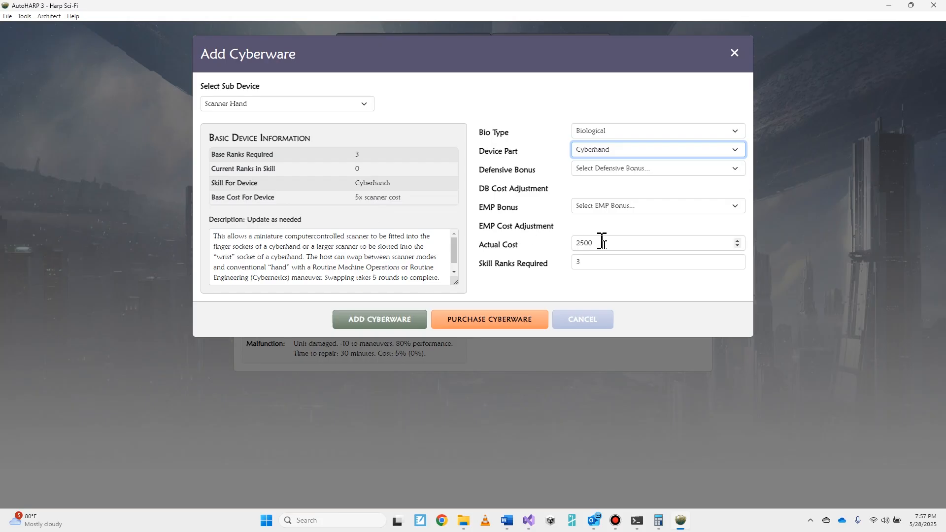
Set the Scanner Hand's actual cost to 500 and purchase the subdevice.
{"action": "left_click_drag", "start_coordinate": [607, 242], "coordinate": [573, 243]}
{"action": "type", "text": "500"}
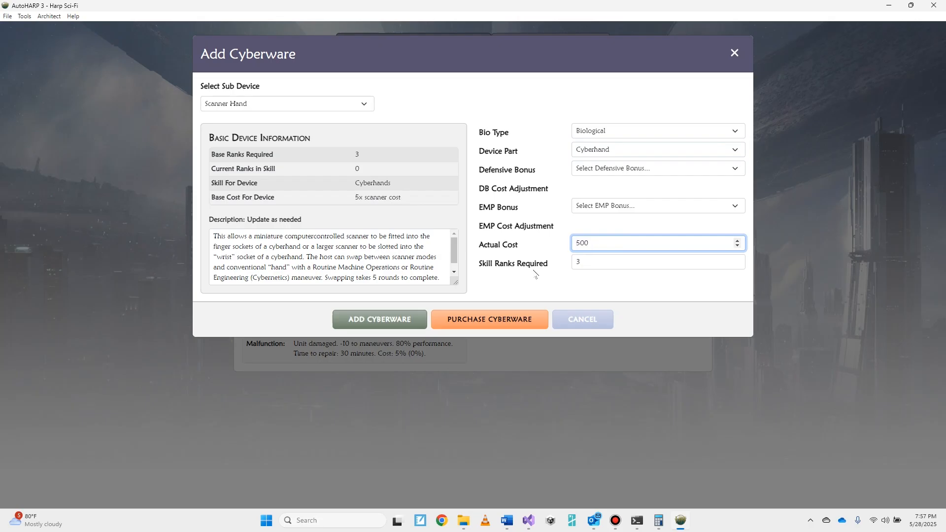
{"action": "left_click", "coordinate": [488, 319]}
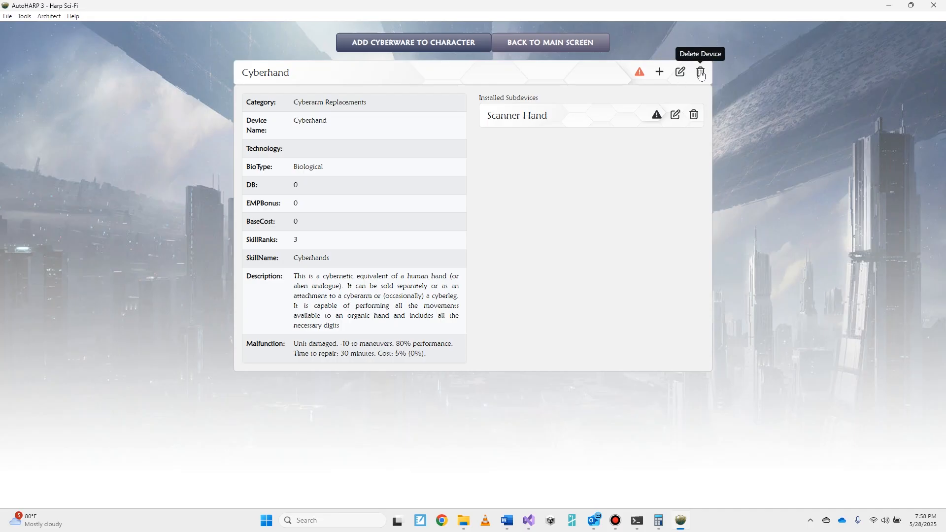
Return to the character's main sheet and check the cyberware in the equipment list.
{"action": "left_click", "coordinate": [559, 46]}
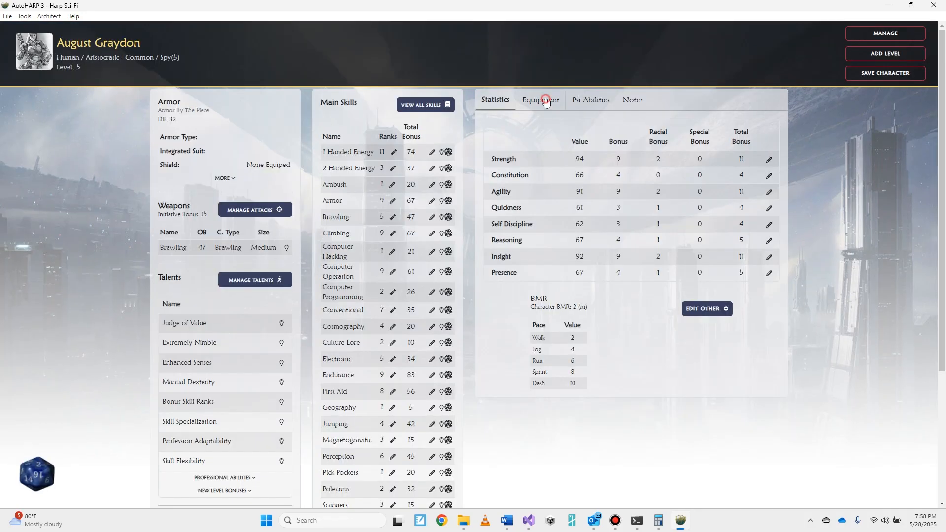
{"action": "left_click", "coordinate": [544, 102]}
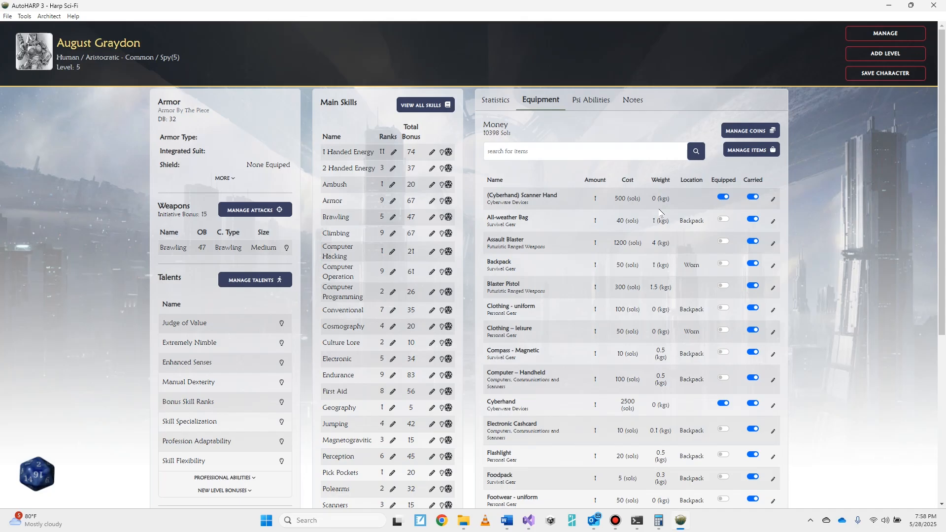
Switch the carried status of the handheld computer and the Scanner Hand off and back on.
{"action": "left_click", "coordinate": [754, 378]}
{"action": "left_click", "coordinate": [754, 197]}
{"action": "left_click", "coordinate": [754, 378]}
{"action": "left_click", "coordinate": [754, 198]}
{"action": "left_click", "coordinate": [24, 16]}
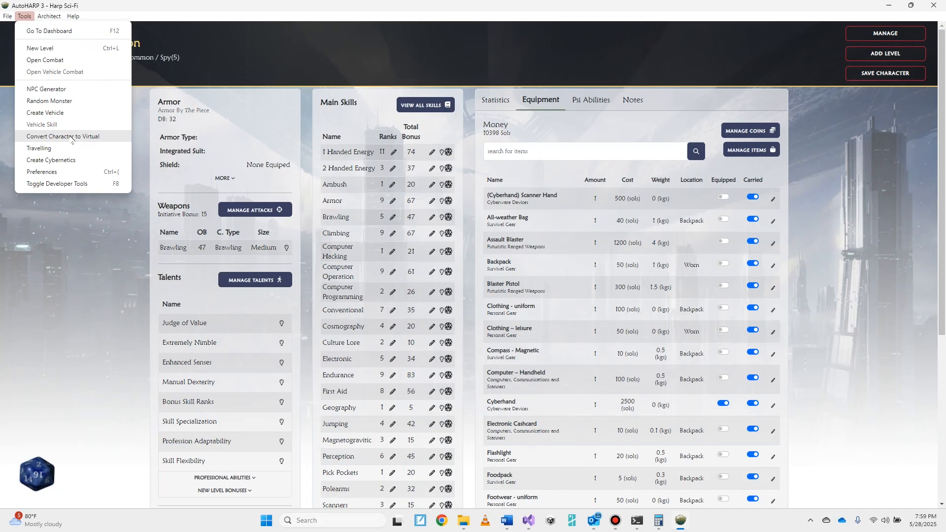
{"action": "left_click", "coordinate": [321, 52]}
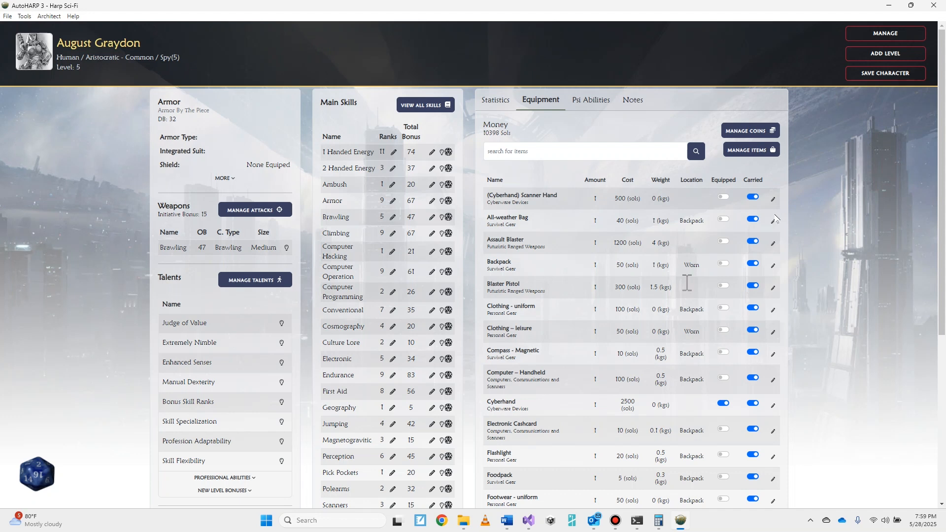
Convert the Human Spy character to a virtual character and save it over the existing character file.
{"action": "left_click", "coordinate": [24, 17]}
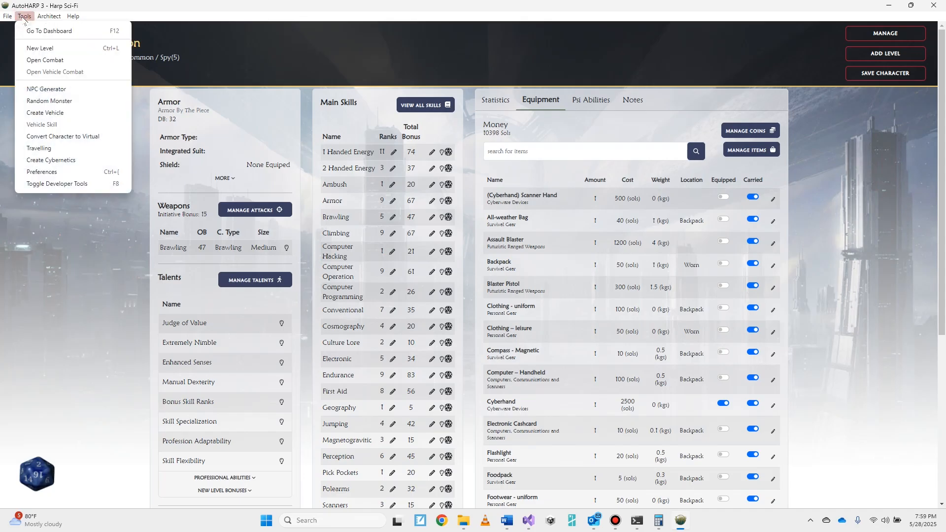
{"action": "left_click", "coordinate": [38, 137]}
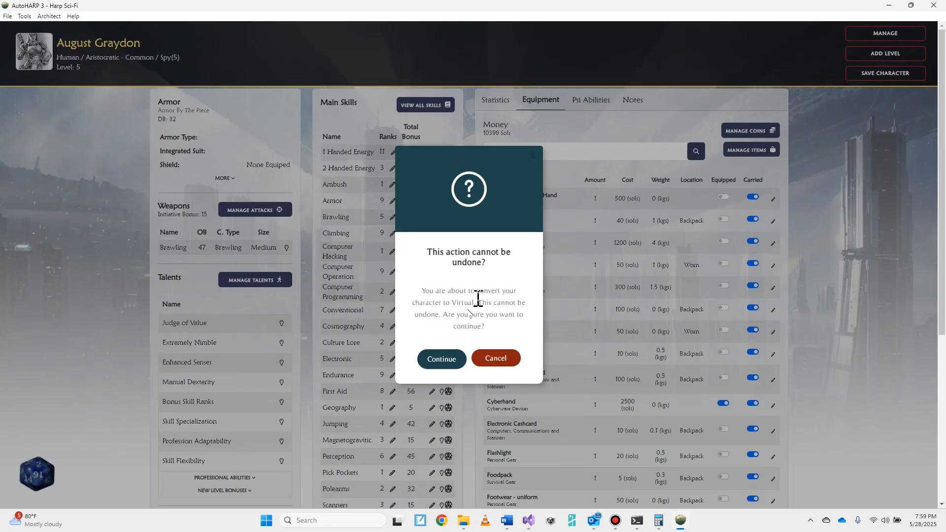
{"action": "left_click", "coordinate": [446, 363]}
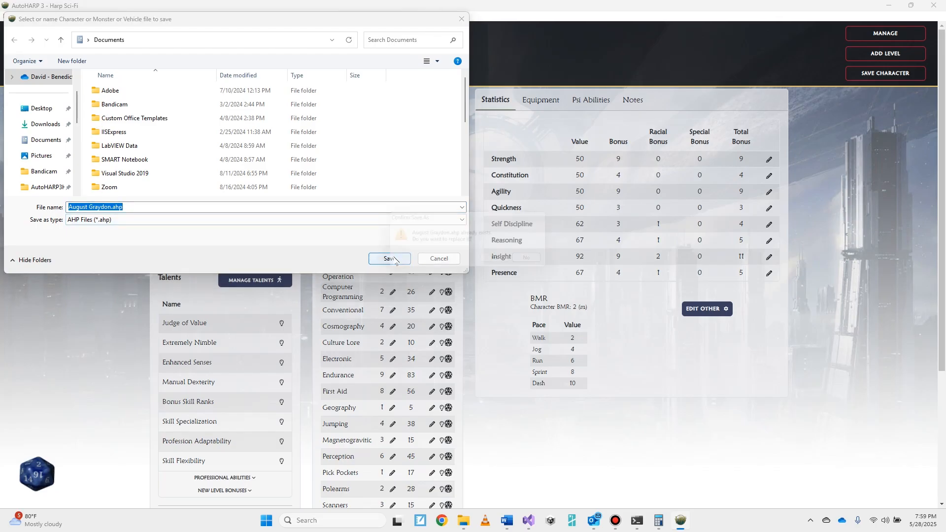
{"action": "left_click", "coordinate": [390, 259]}
{"action": "left_click", "coordinate": [501, 262]}
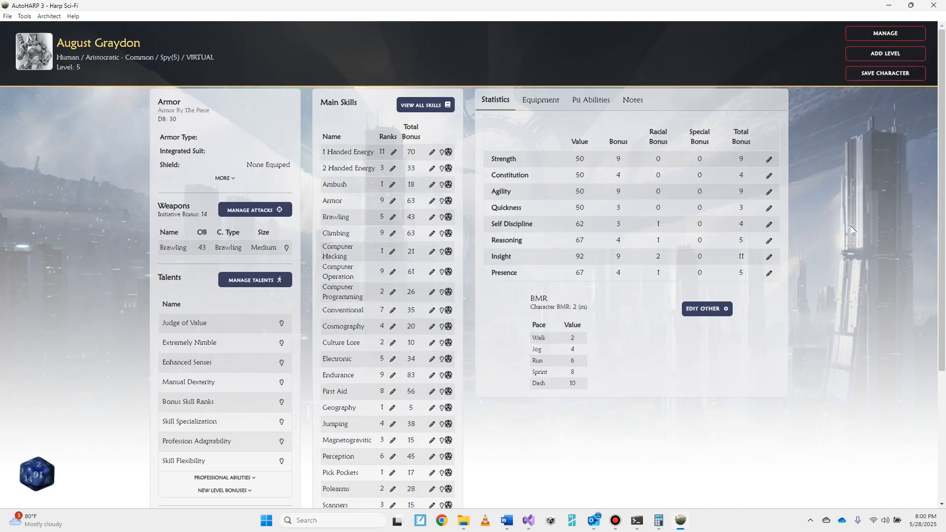
Close the Spy character and the giant ant monster without saving them again.
{"action": "left_click", "coordinate": [8, 17]}
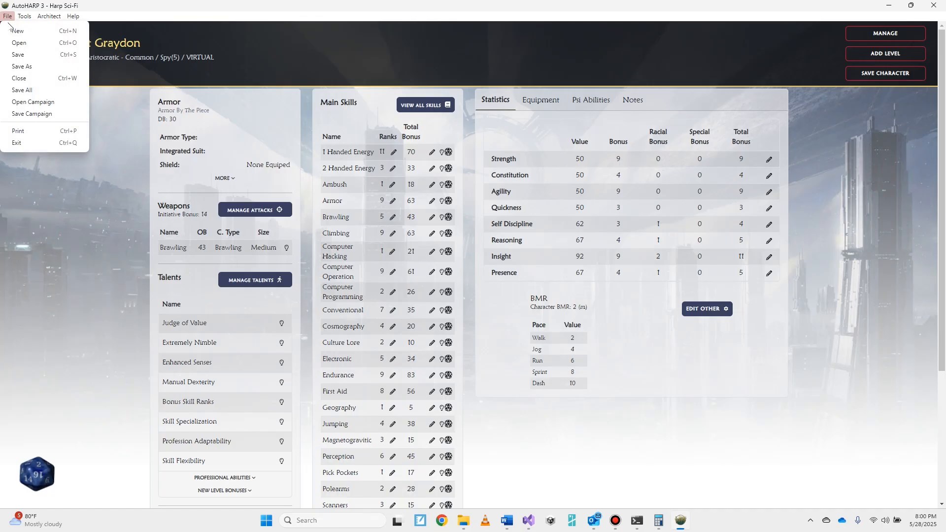
{"action": "left_click", "coordinate": [25, 78]}
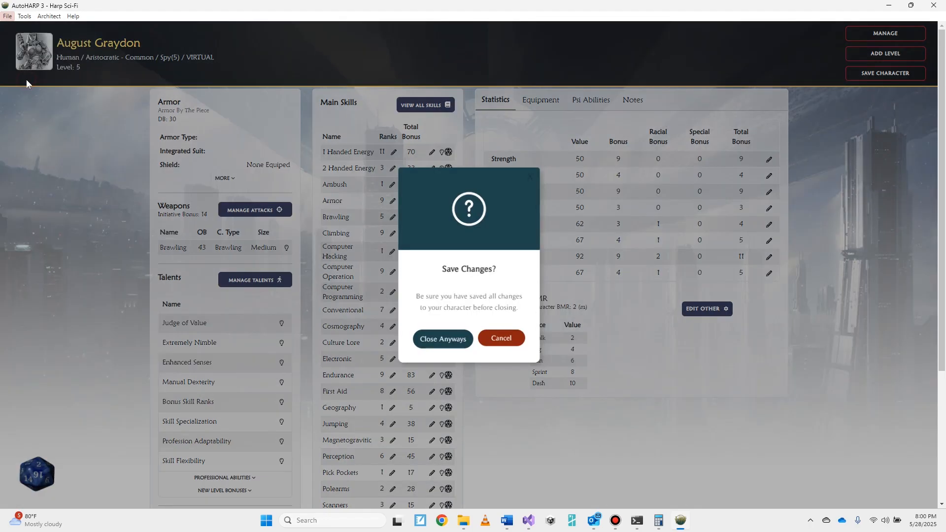
{"action": "left_click", "coordinate": [441, 339]}
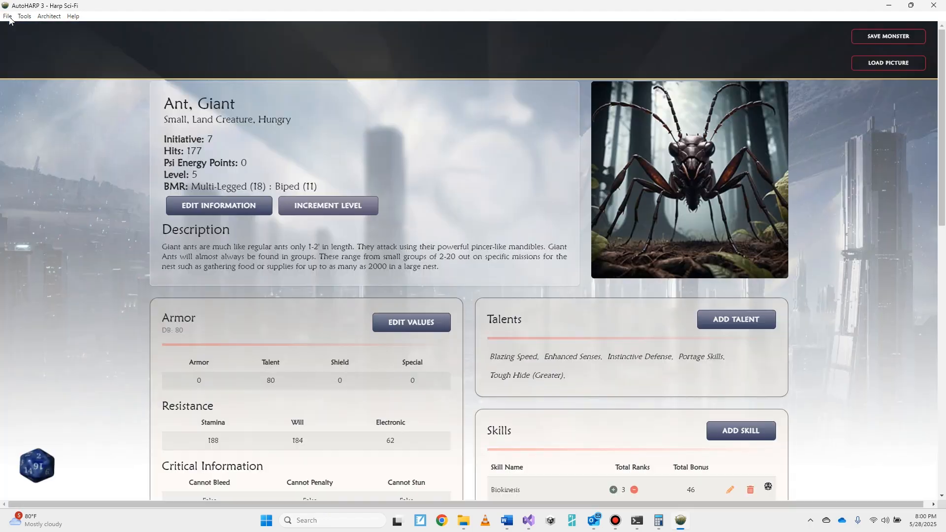
{"action": "left_click", "coordinate": [7, 17]}
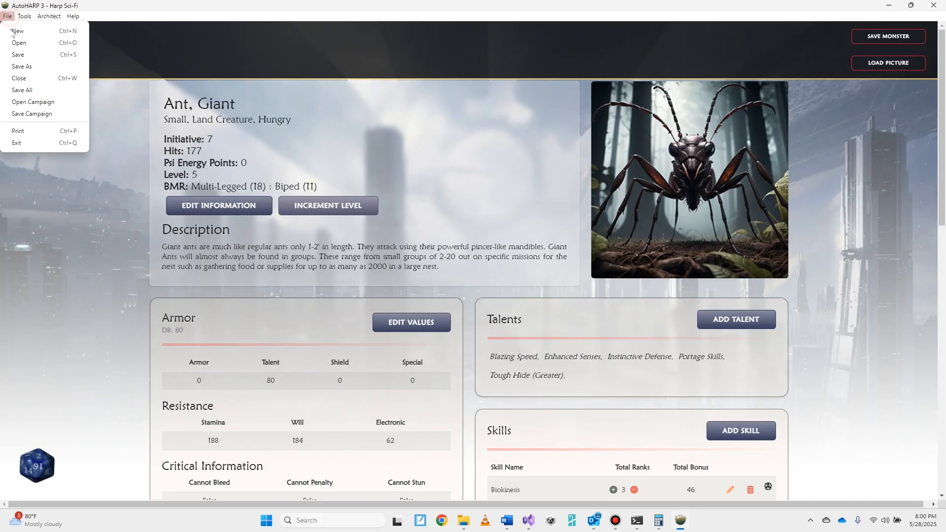
{"action": "left_click", "coordinate": [22, 78]}
{"action": "left_click", "coordinate": [443, 340]}
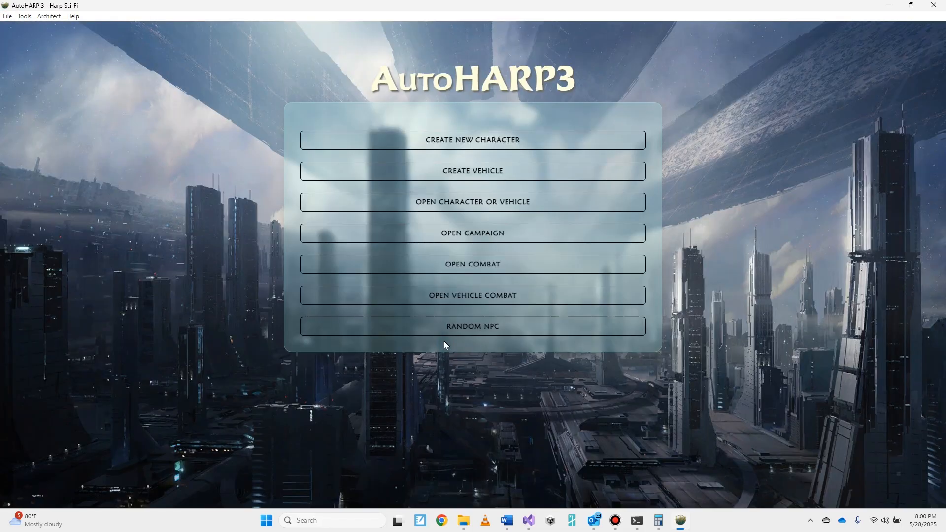
Create a vehicle from the Corvette template in the Space Vehicles category.
{"action": "left_click", "coordinate": [480, 176]}
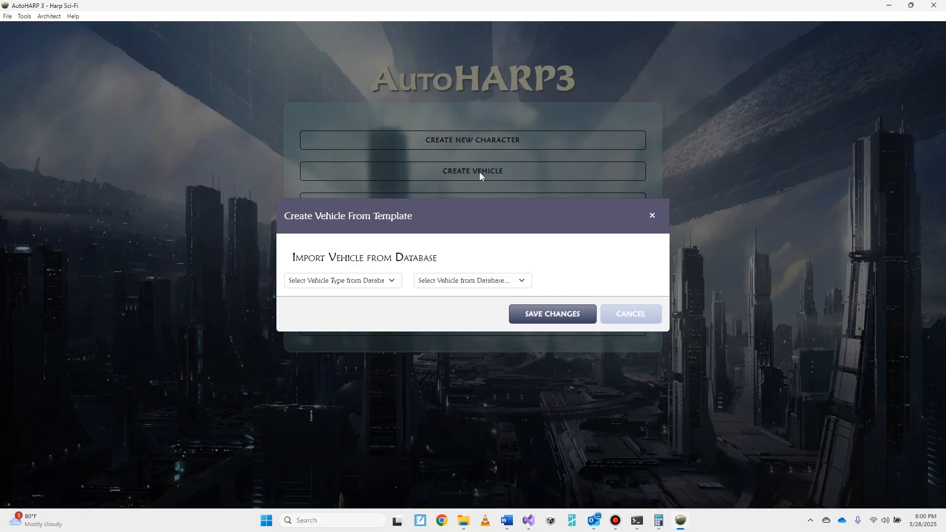
{"action": "left_click", "coordinate": [373, 286]}
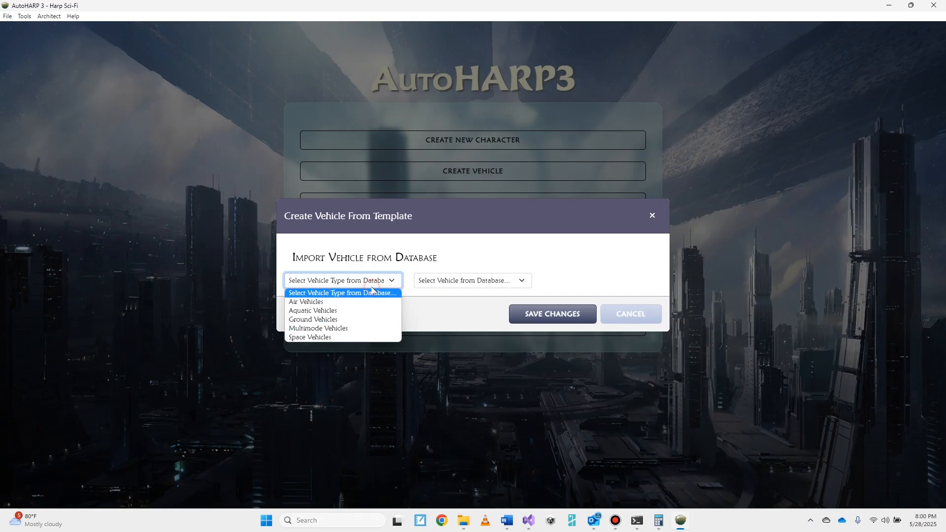
{"action": "left_click", "coordinate": [335, 335]}
{"action": "left_click", "coordinate": [459, 281]}
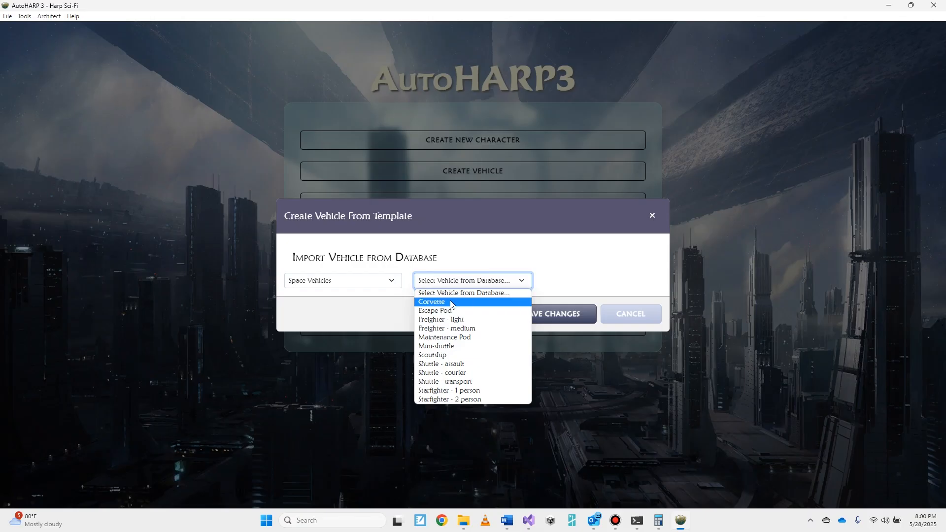
{"action": "left_click", "coordinate": [448, 301]}
{"action": "left_click", "coordinate": [550, 316]}
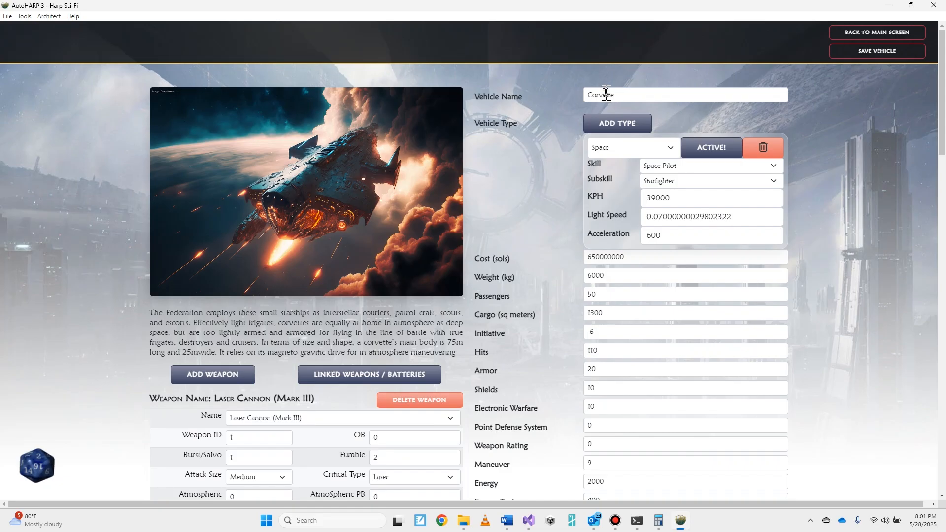
Rename the vehicle as Haley and look through the available vehicle types.
{"action": "left_click", "coordinate": [738, 94]}
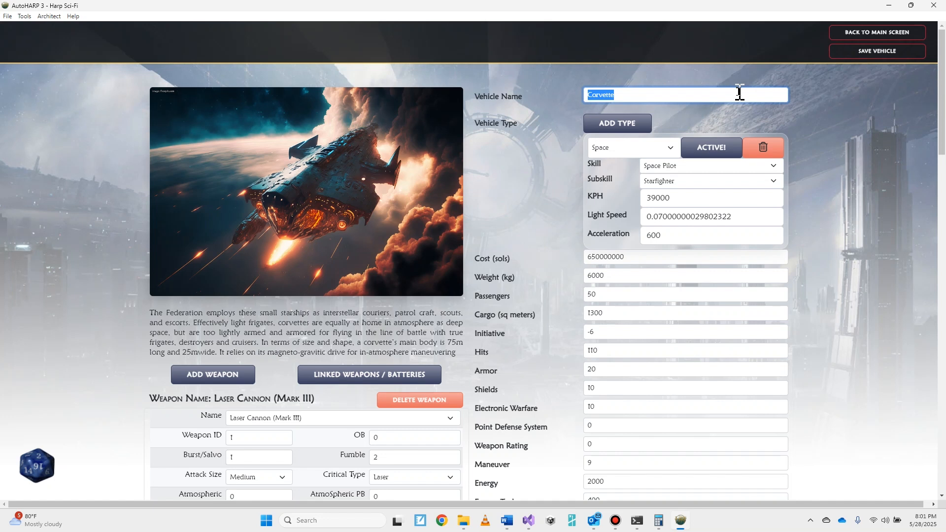
{"action": "type", "text": "Haley"}
{"action": "left_click", "coordinate": [820, 146]}
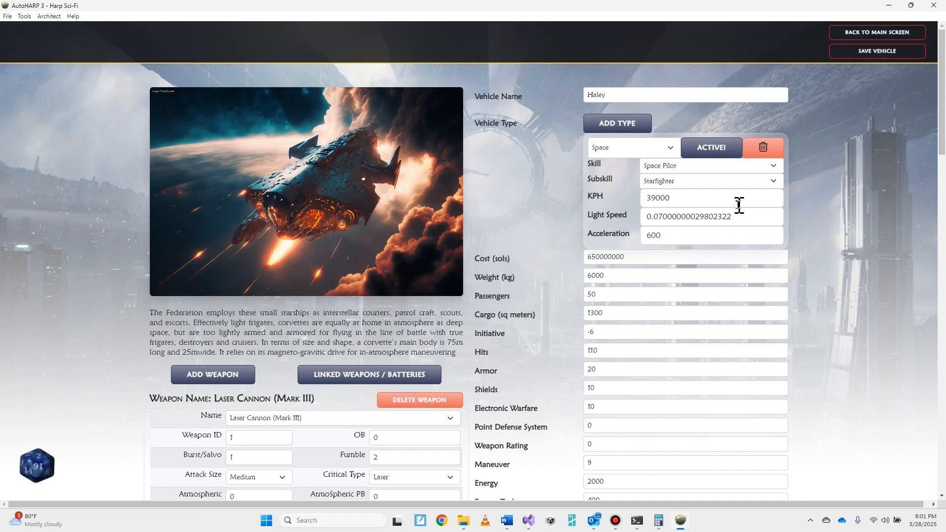
{"action": "left_click", "coordinate": [655, 152]}
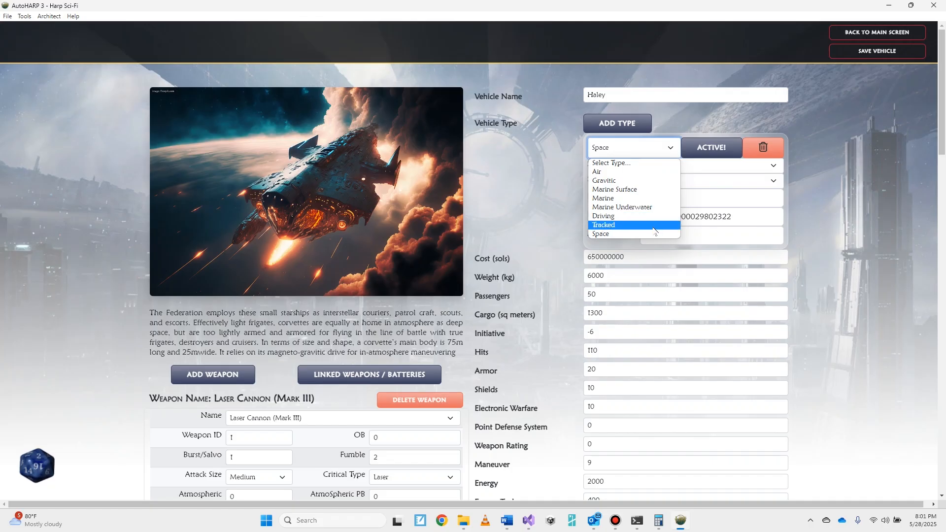
{"action": "left_click", "coordinate": [787, 217]}
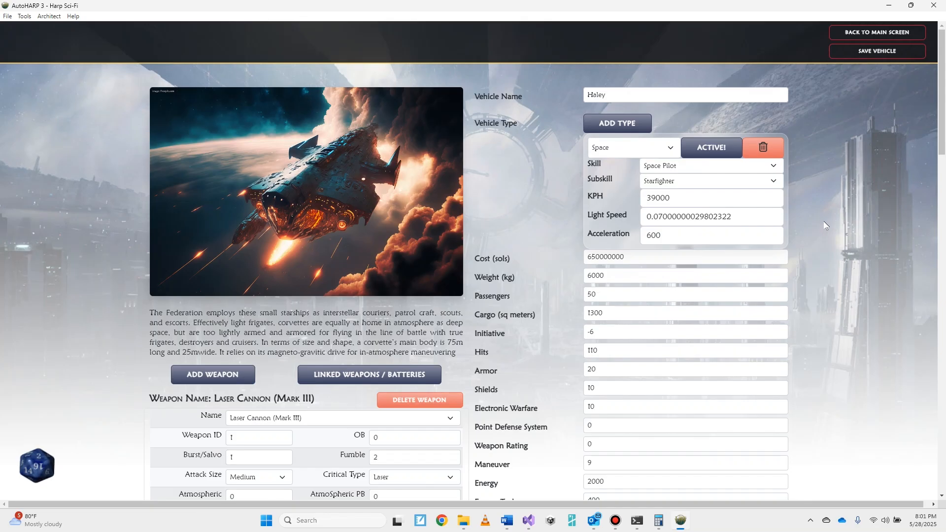
Add a second vehicle type of Air with skill Air Pilot, subskill Airplane and a speed of 39000 KPH.
{"action": "left_click", "coordinate": [624, 127]}
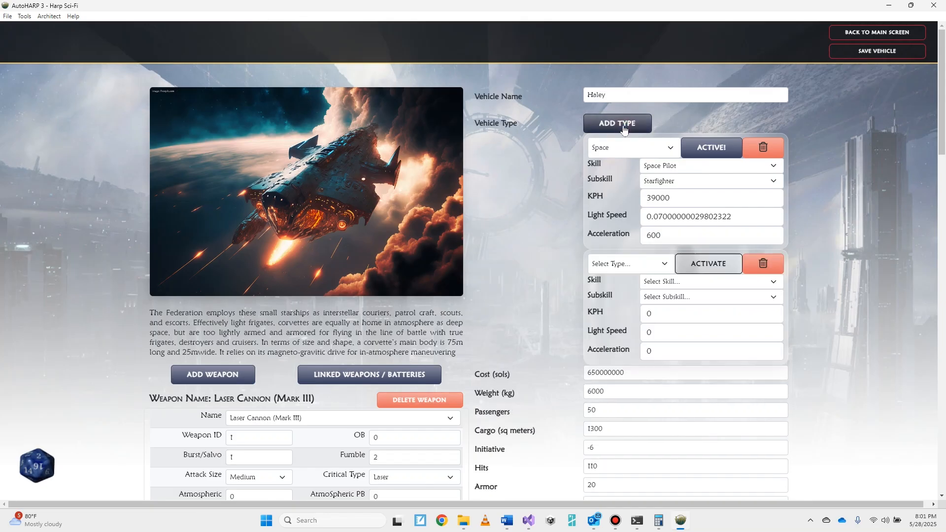
{"action": "left_click", "coordinate": [631, 264]}
{"action": "left_click", "coordinate": [627, 290]}
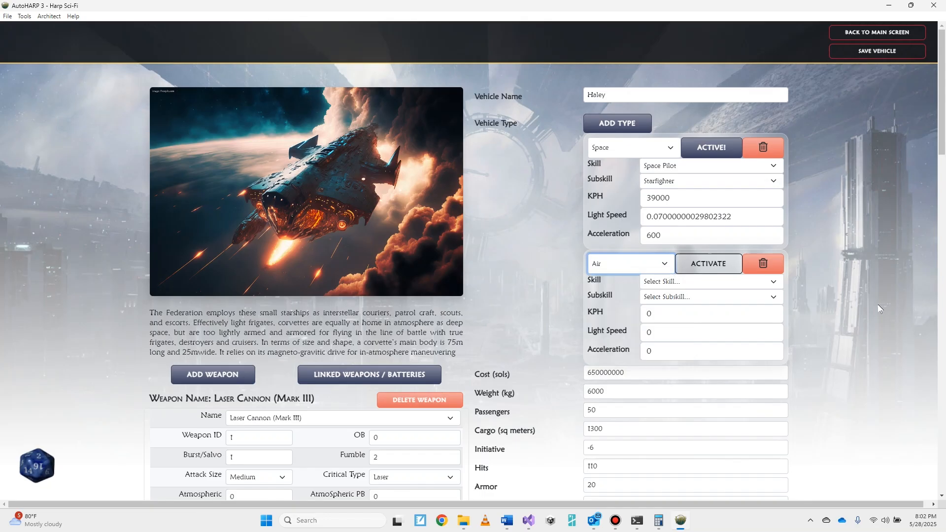
{"action": "left_click", "coordinate": [750, 283]}
{"action": "left_click", "coordinate": [706, 304]}
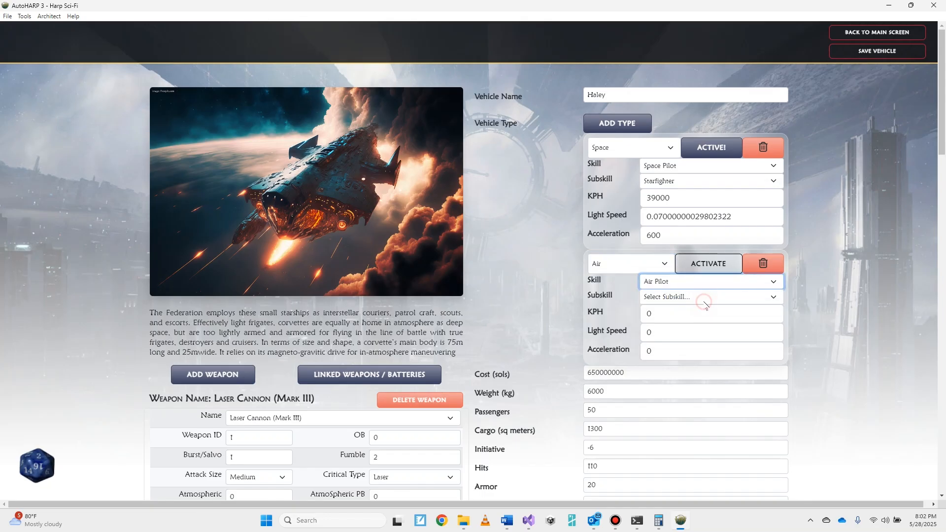
{"action": "left_click", "coordinate": [704, 298]}
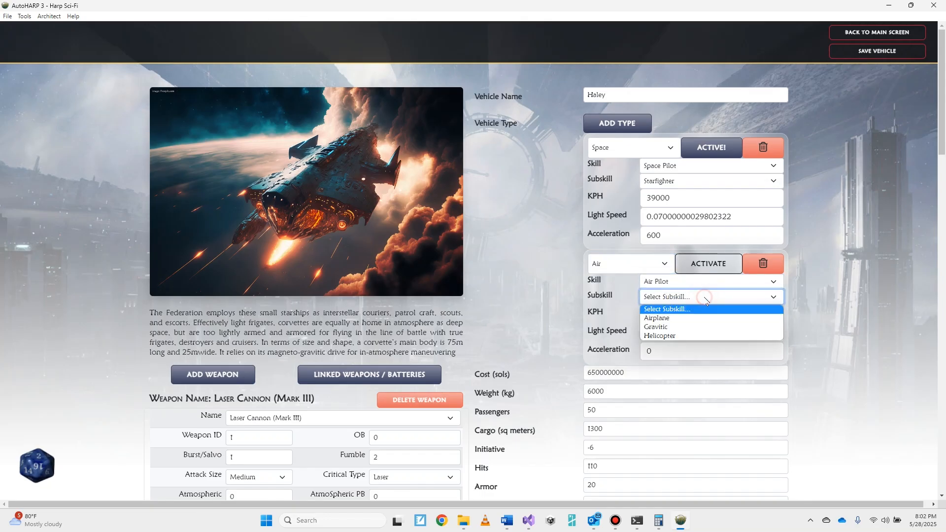
{"action": "left_click", "coordinate": [677, 318]}
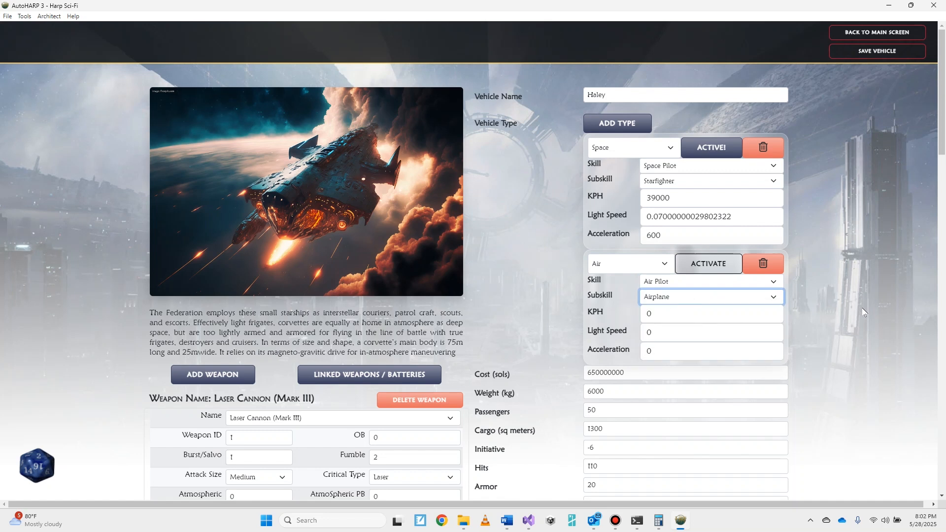
{"action": "left_click", "coordinate": [653, 316]}
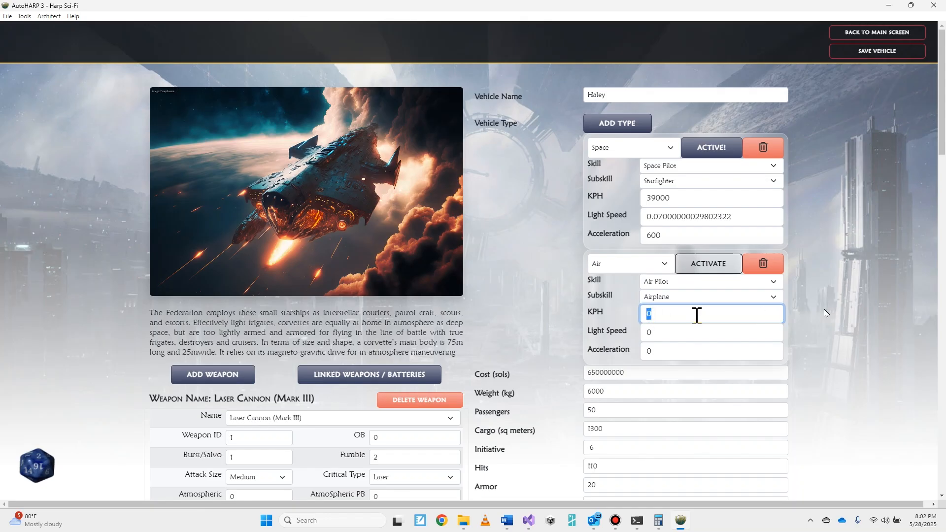
{"action": "type", "text": "39000"}
{"action": "left_click", "coordinate": [828, 311]}
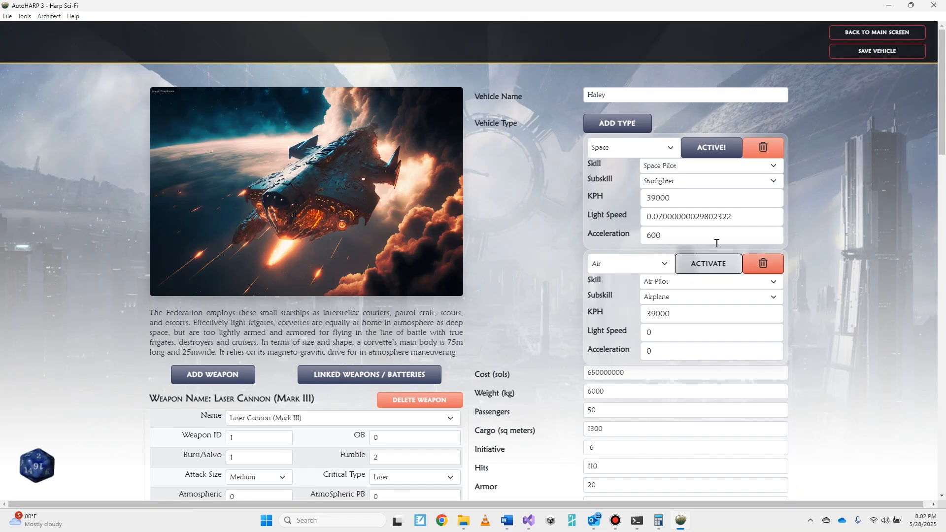
Shorten the Space type's light speed value to 0.07.
{"action": "left_click_drag", "start_coordinate": [662, 216], "coordinate": [747, 217]}
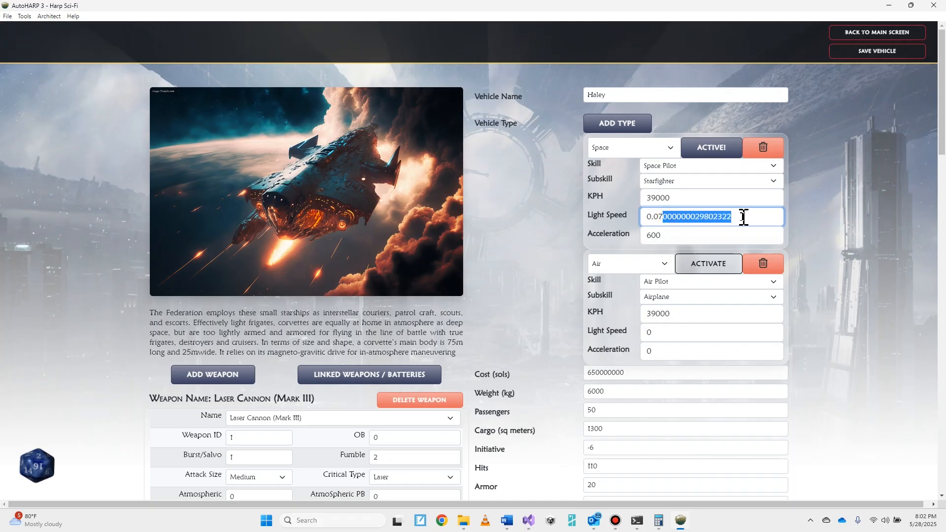
{"action": "key", "text": "BackSpace"}
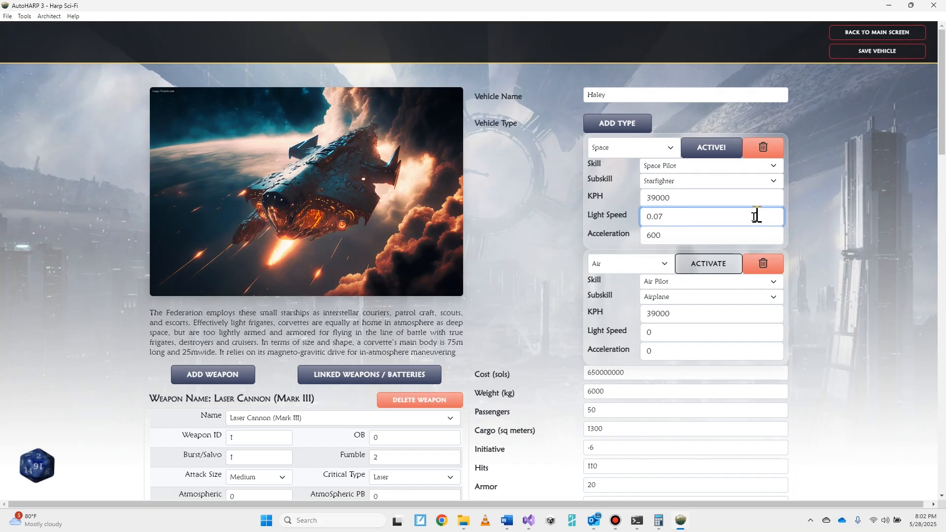
Switch the active vehicle type to Air and back to Space, and delete the Air type.
{"action": "left_click", "coordinate": [713, 271]}
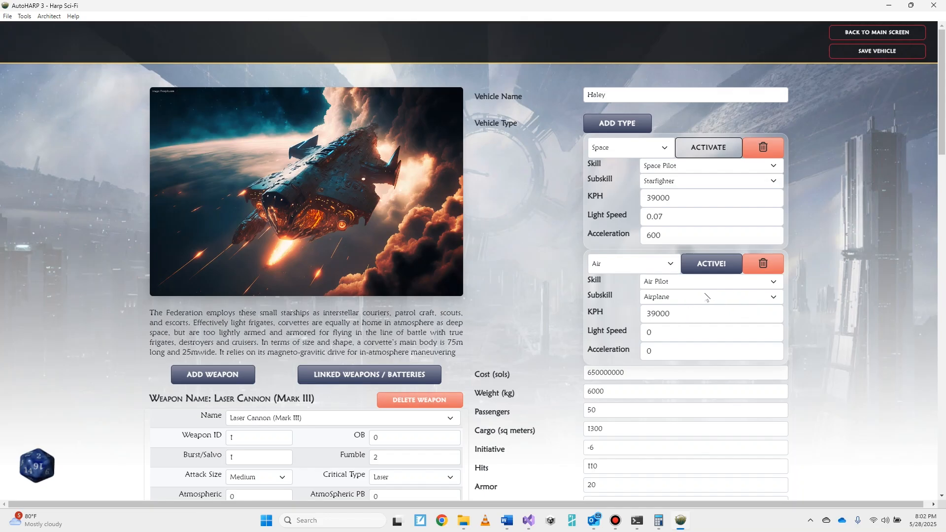
{"action": "left_click", "coordinate": [716, 152]}
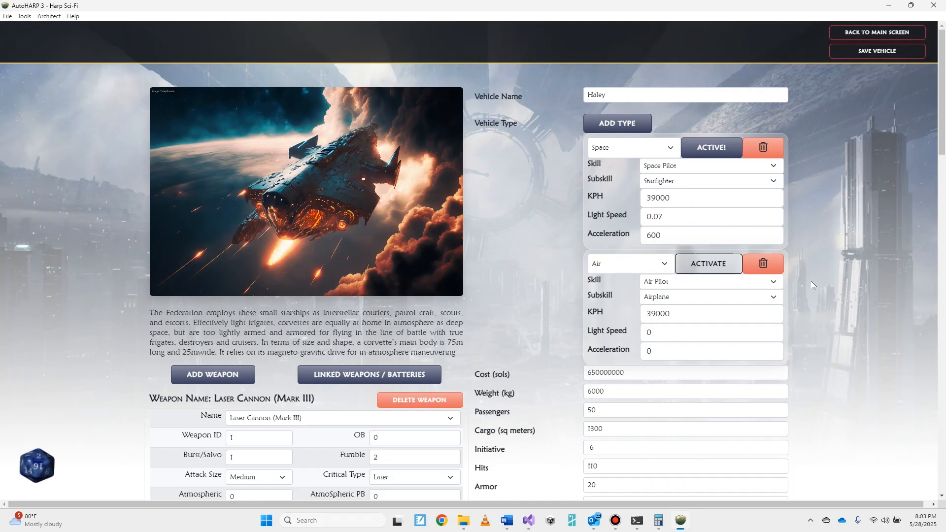
{"action": "scroll", "coordinate": [806, 246], "scroll_direction": "down", "scroll_amount": 3}
{"action": "scroll", "coordinate": [790, 221], "scroll_direction": "up", "scroll_amount": 3}
{"action": "left_click", "coordinate": [767, 268]}
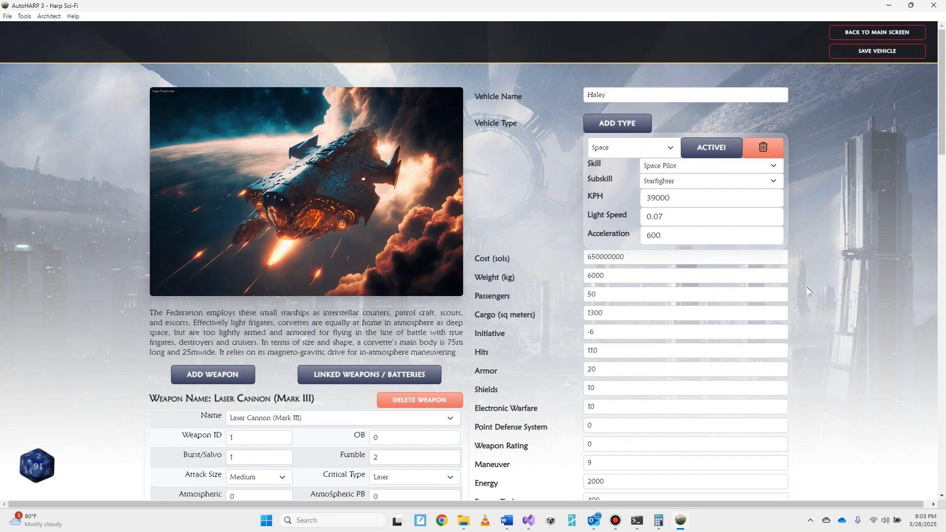
Examine the vehicle's cost, combat and energy attributes, and the available scale options.
{"action": "scroll", "coordinate": [833, 312], "scroll_direction": "down", "scroll_amount": 1}
{"action": "scroll", "coordinate": [833, 313], "scroll_direction": "down", "scroll_amount": 1}
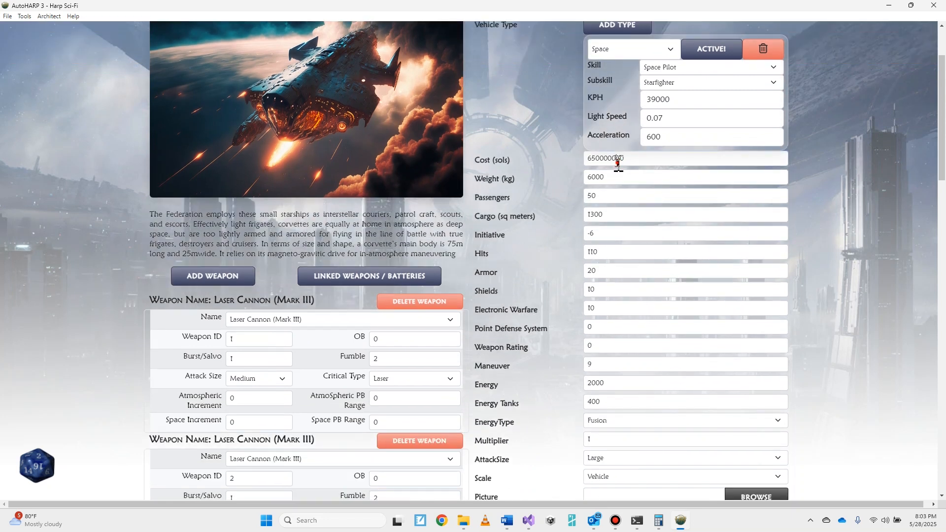
{"action": "double_click", "coordinate": [617, 161]}
{"action": "left_click", "coordinate": [610, 158]}
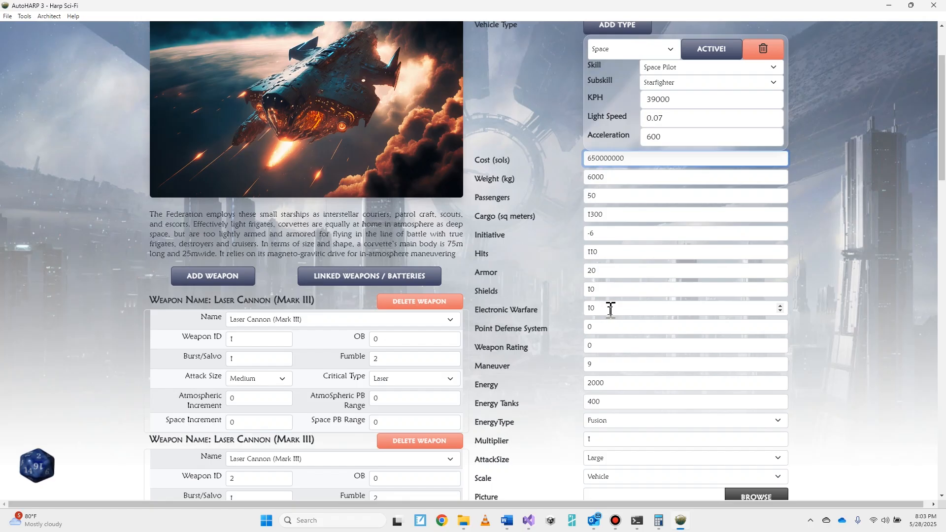
{"action": "scroll", "coordinate": [610, 309], "scroll_direction": "down", "scroll_amount": 1}
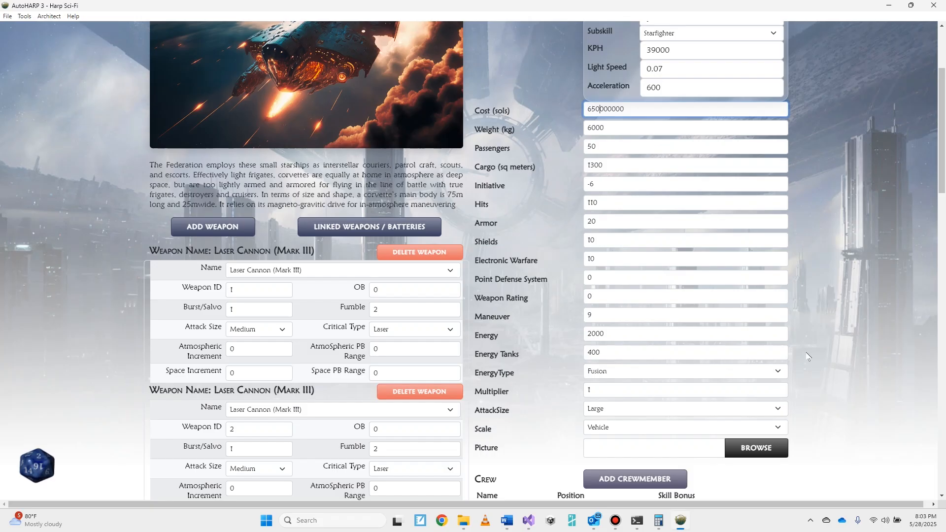
{"action": "scroll", "coordinate": [808, 356], "scroll_direction": "down", "scroll_amount": 3}
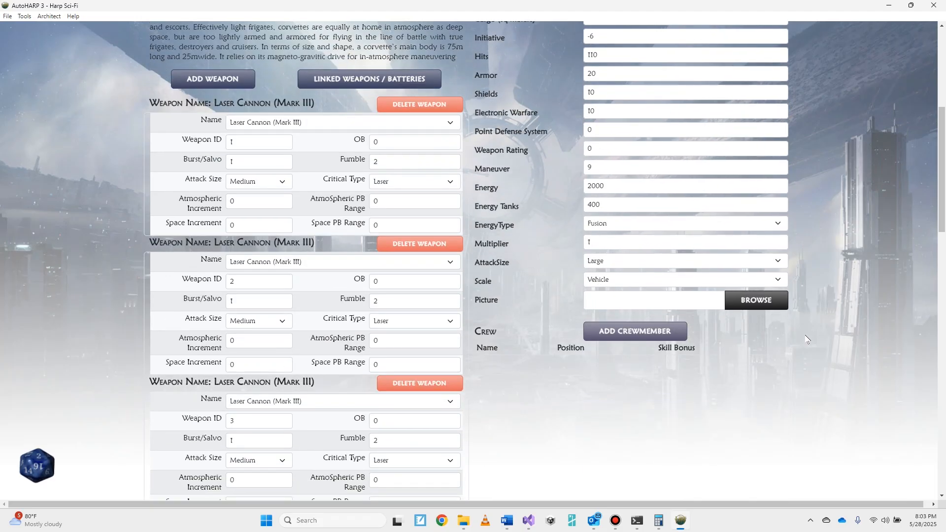
{"action": "left_click", "coordinate": [774, 281]}
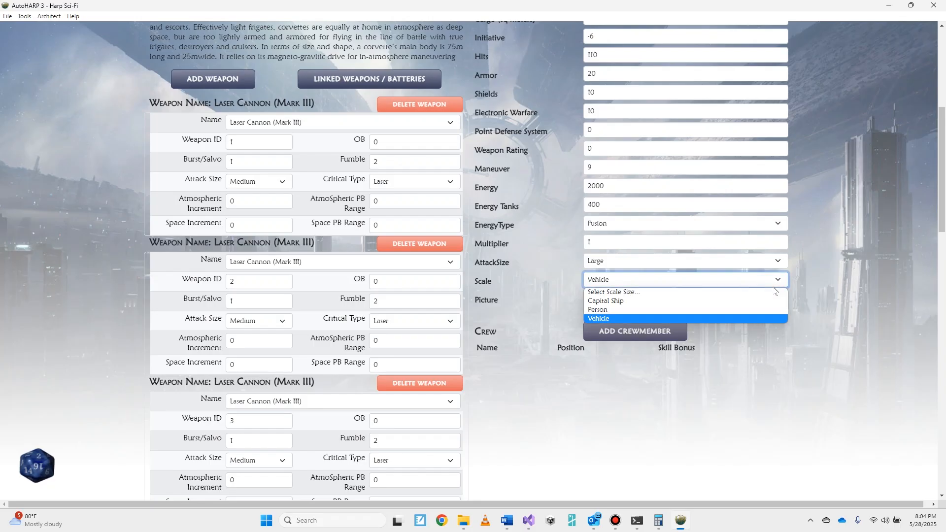
{"action": "left_click", "coordinate": [823, 290]}
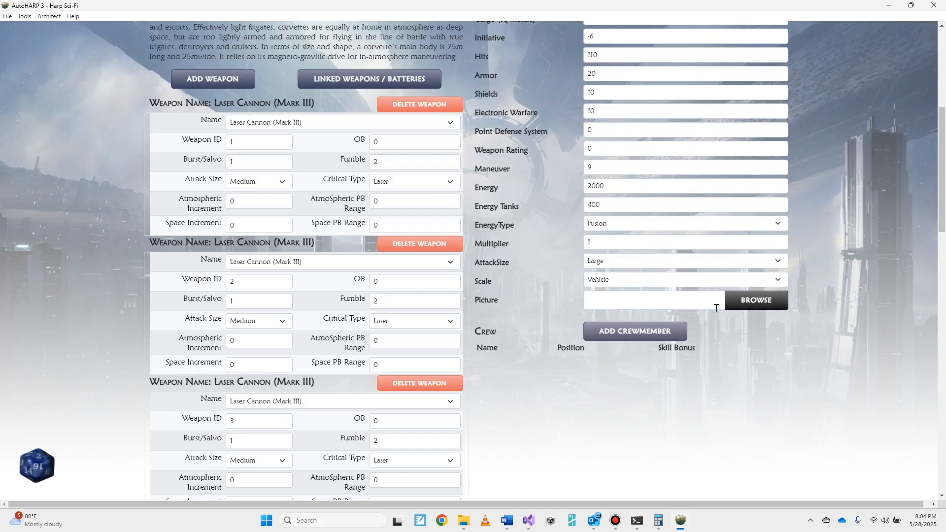
Examine the vehicle's attributes and its full list of laser cannon, autocannon and space missile weapons.
{"action": "scroll", "coordinate": [858, 296], "scroll_direction": "up", "scroll_amount": 2}
{"action": "scroll", "coordinate": [858, 296], "scroll_direction": "up", "scroll_amount": 4}
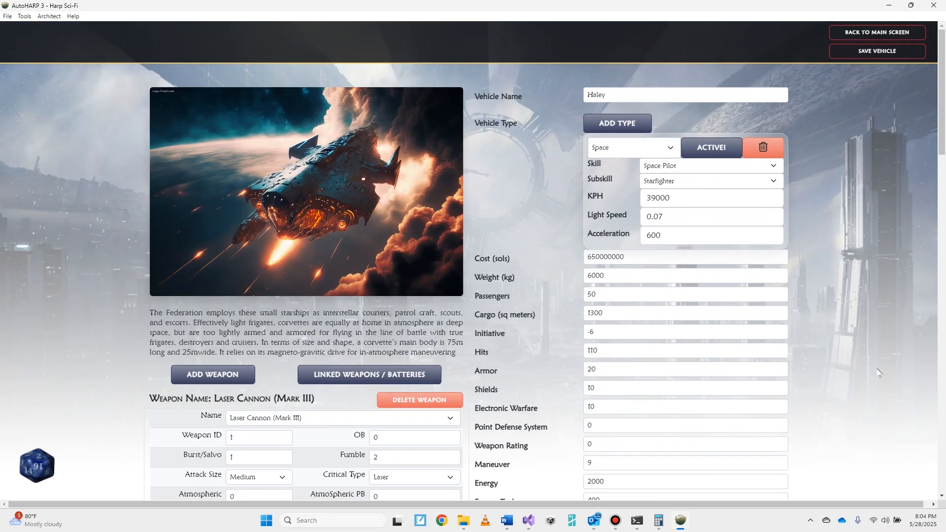
{"action": "scroll", "coordinate": [880, 377], "scroll_direction": "down", "scroll_amount": 1}
{"action": "scroll", "coordinate": [881, 378], "scroll_direction": "down", "scroll_amount": 6}
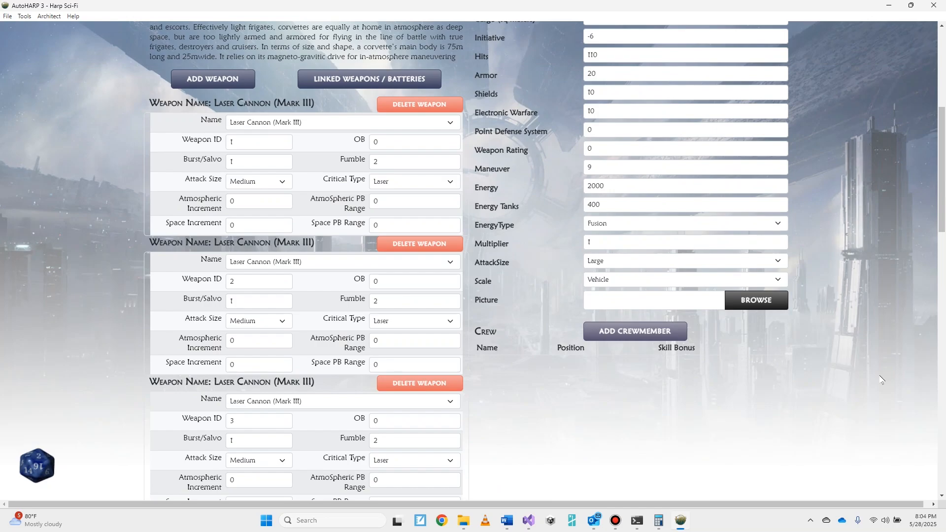
{"action": "scroll", "coordinate": [882, 379], "scroll_direction": "up", "scroll_amount": 3}
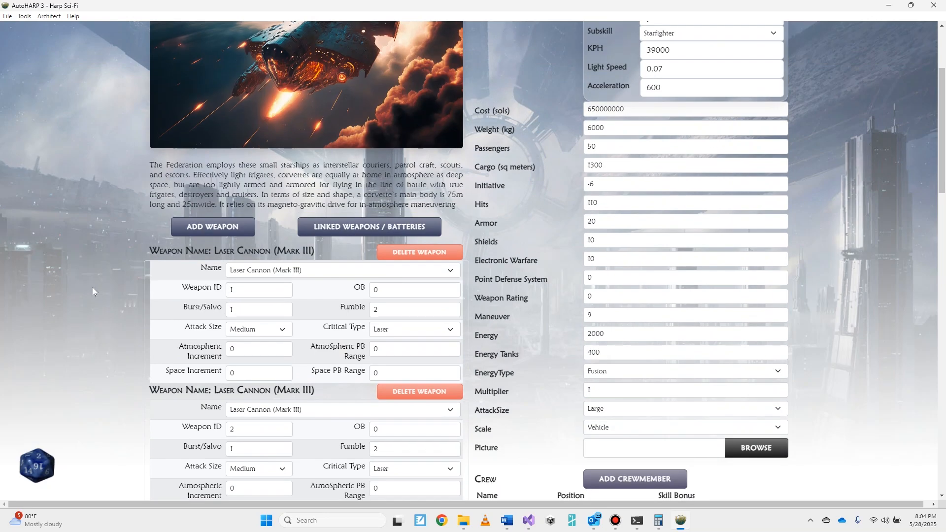
{"action": "scroll", "coordinate": [132, 355], "scroll_direction": "down", "scroll_amount": 4}
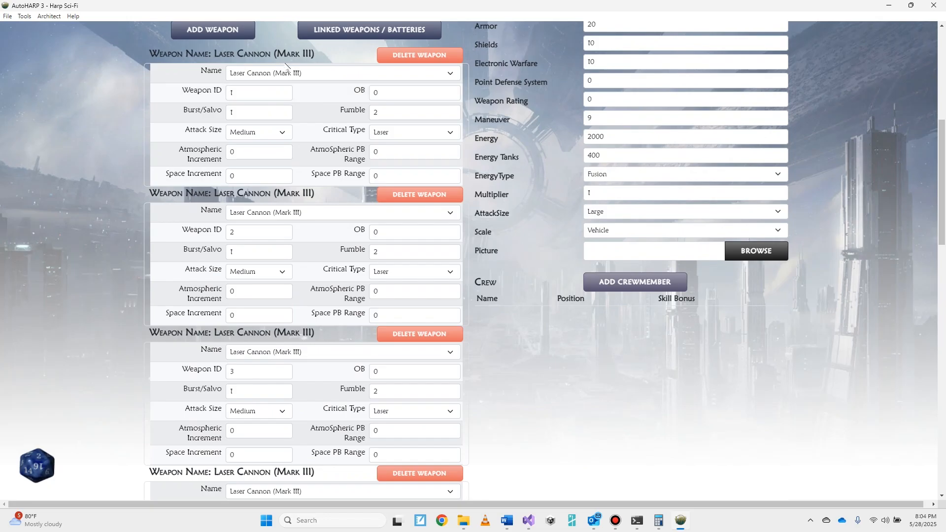
{"action": "scroll", "coordinate": [123, 394], "scroll_direction": "down", "scroll_amount": 1}
{"action": "scroll", "coordinate": [123, 394], "scroll_direction": "down", "scroll_amount": 9}
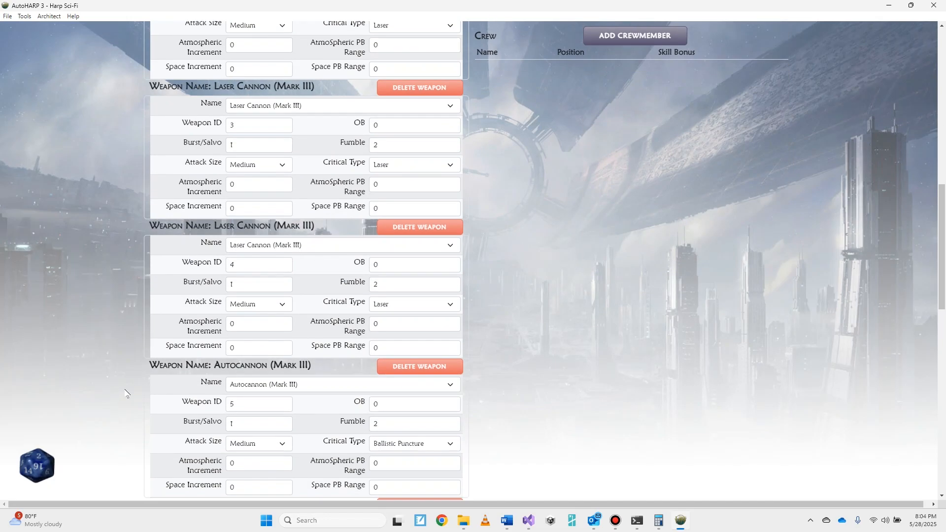
{"action": "scroll", "coordinate": [127, 391], "scroll_direction": "down", "scroll_amount": 8}
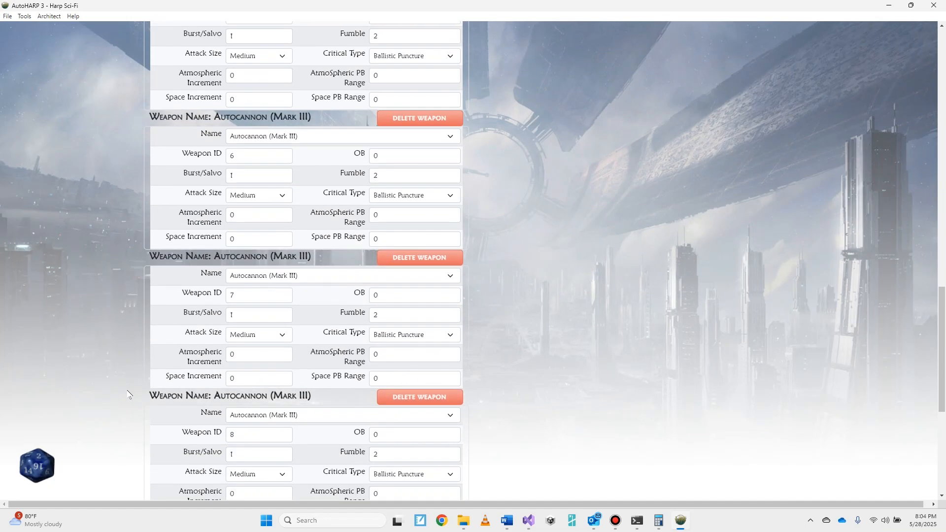
{"action": "scroll", "coordinate": [128, 395], "scroll_direction": "down", "scroll_amount": 2}
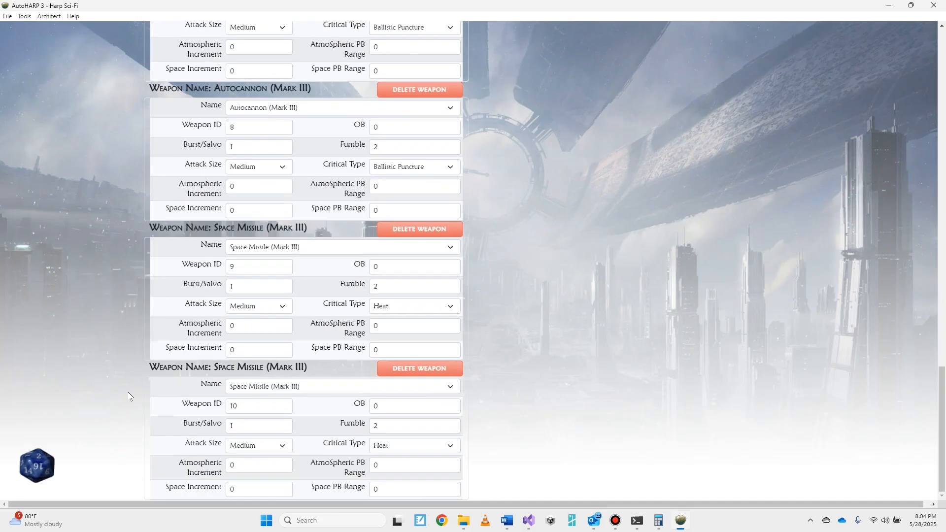
{"action": "scroll", "coordinate": [129, 398], "scroll_direction": "up", "scroll_amount": 3}
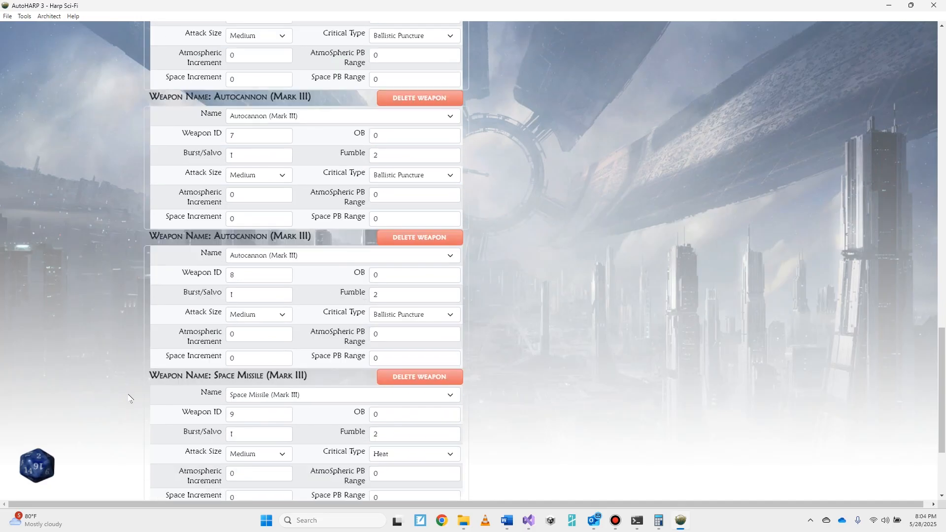
{"action": "scroll", "coordinate": [129, 398], "scroll_direction": "up", "scroll_amount": 20}
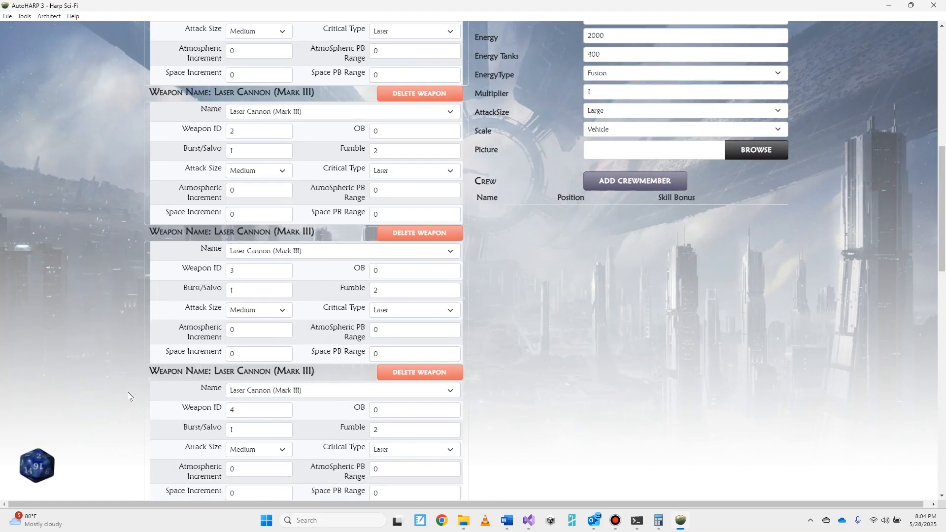
{"action": "scroll", "coordinate": [129, 398], "scroll_direction": "up", "scroll_amount": 1}
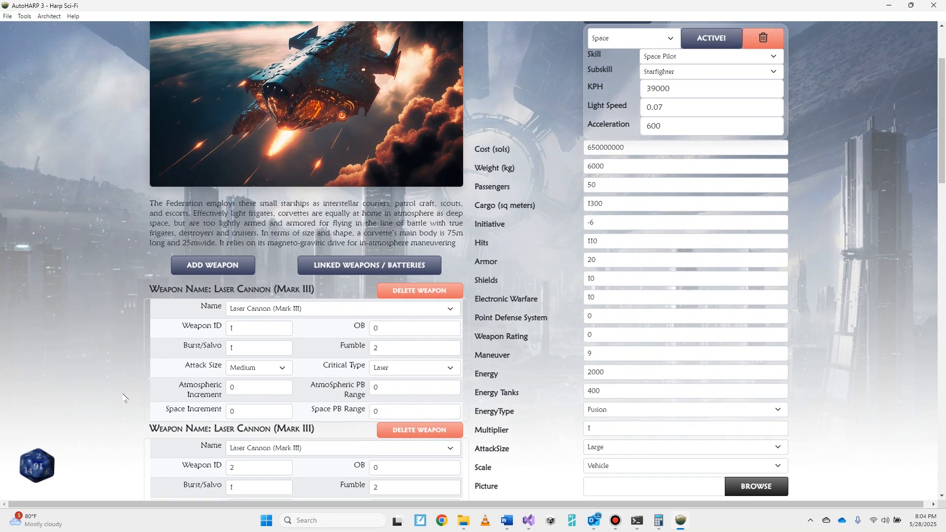
Create a linked array named "Laser Cannon Mark III Linked Array" from Laser Cannons (Mark III) 1 to 4.
{"action": "scroll", "coordinate": [256, 217], "scroll_direction": "down", "scroll_amount": 3}
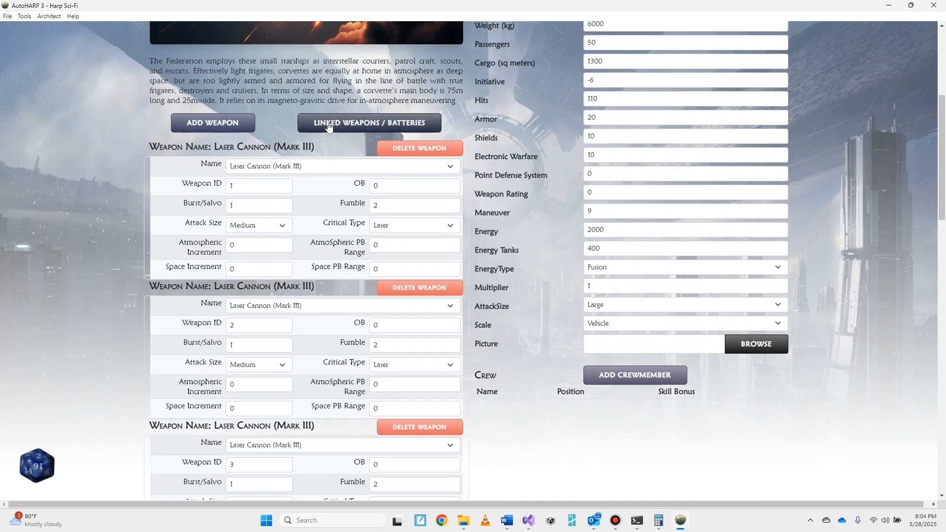
{"action": "left_click", "coordinate": [328, 126]}
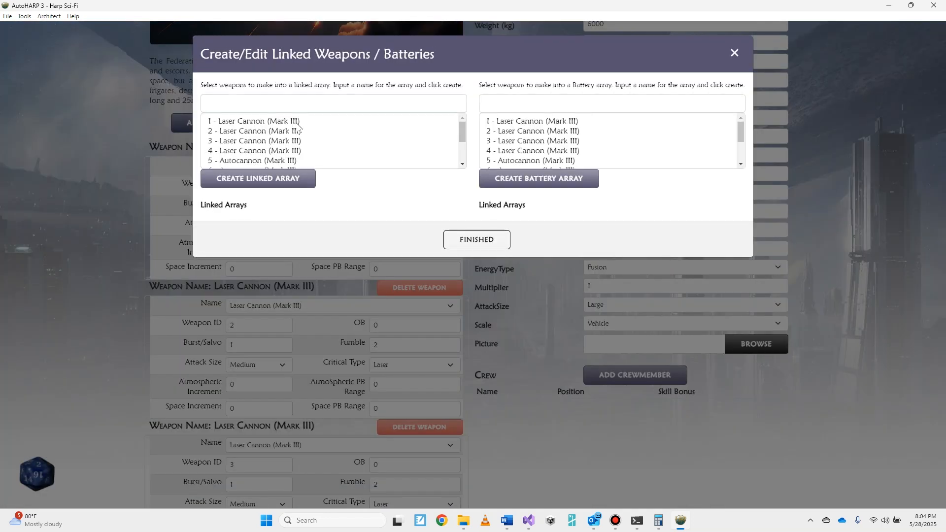
{"action": "left_click_drag", "start_coordinate": [298, 123], "coordinate": [287, 154]}
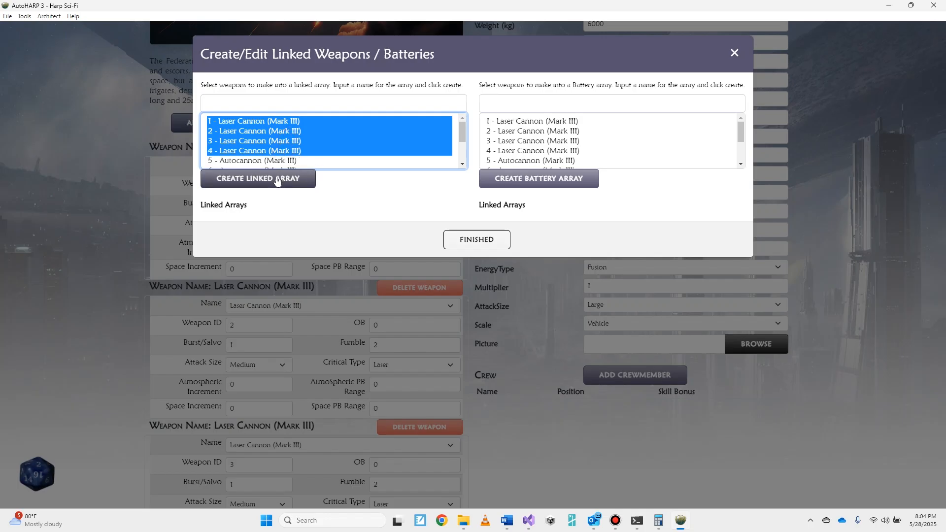
{"action": "left_click", "coordinate": [284, 102]}
{"action": "type", "text": "Laser"}
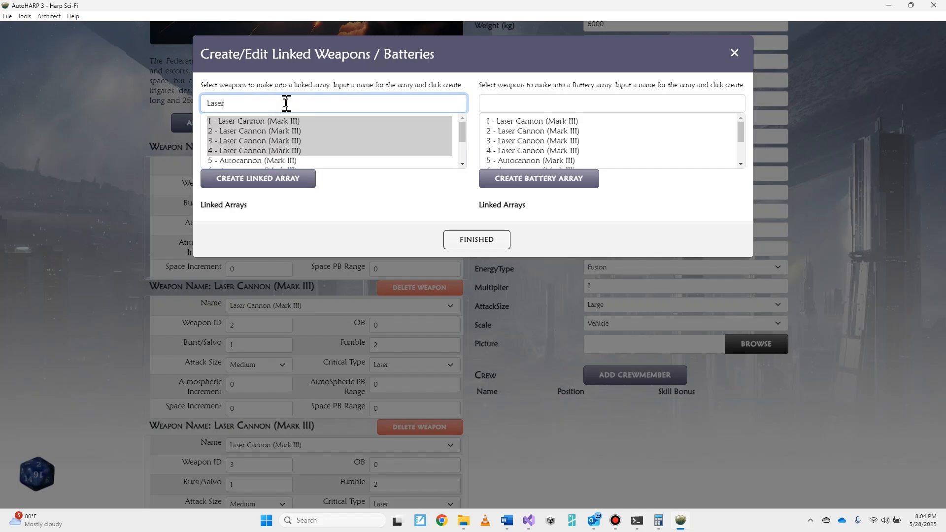
{"action": "type", "text": " Cannon Mark III Linked Array"}
{"action": "left_click", "coordinate": [283, 184]}
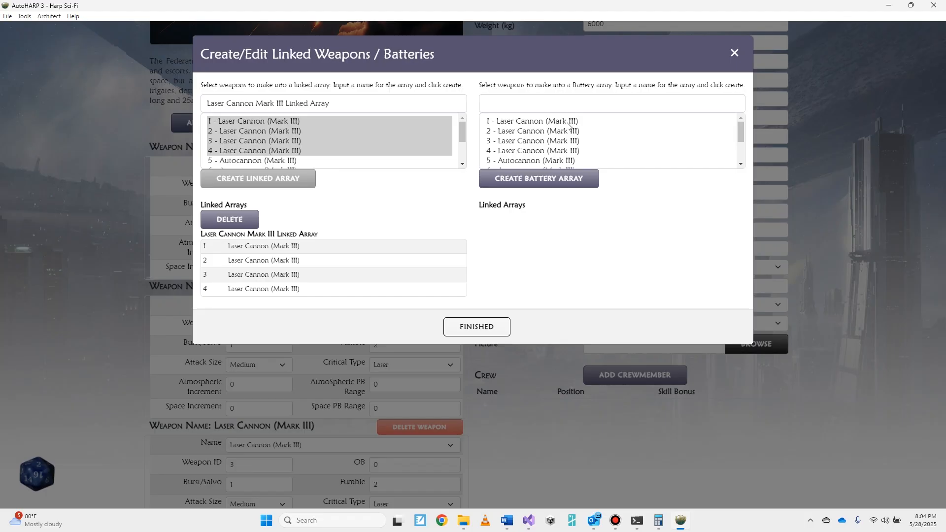
Create a battery array named "Weapons Battery Array - Type 1" from Laser Cannons 1 and 2, Autocannons 5 and 6, and Space Missile 9.
{"action": "left_click_drag", "start_coordinate": [569, 123], "coordinate": [568, 132]}
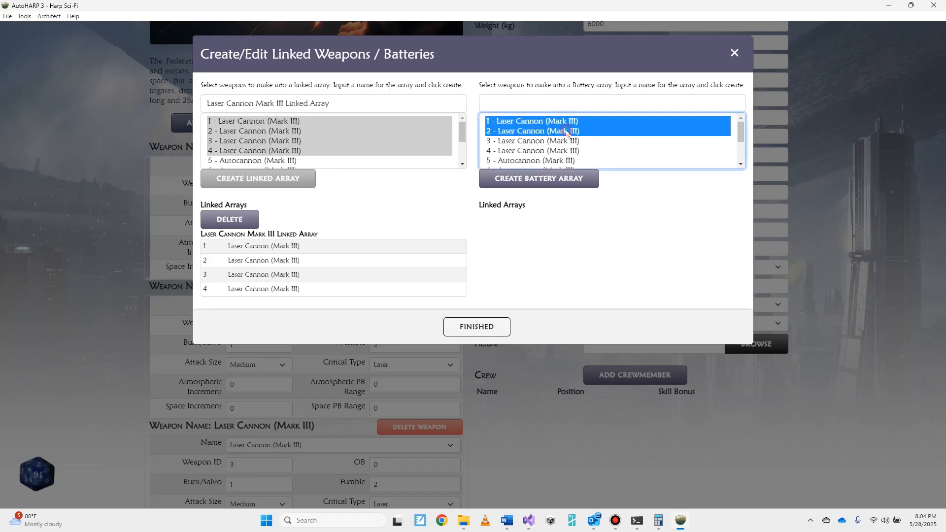
{"action": "left_click", "coordinate": [559, 159], "text": "ctrl"}
{"action": "scroll", "coordinate": [560, 156], "scroll_direction": "down", "scroll_amount": 1}
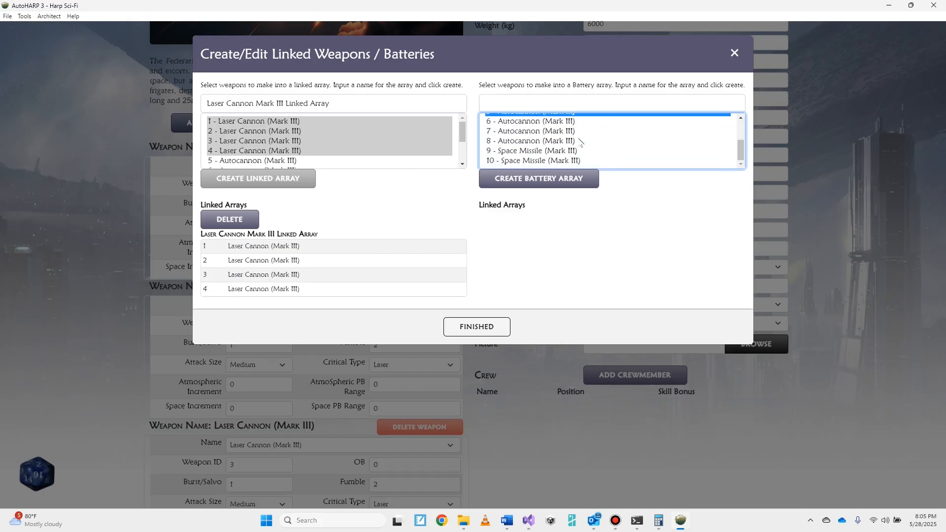
{"action": "left_click", "coordinate": [568, 122], "text": "ctrl"}
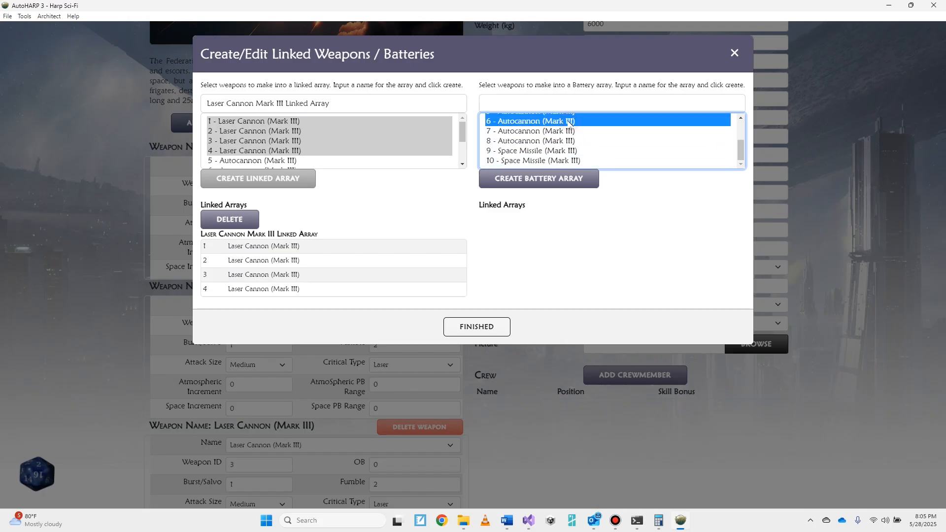
{"action": "left_click", "coordinate": [563, 152], "text": "ctrl"}
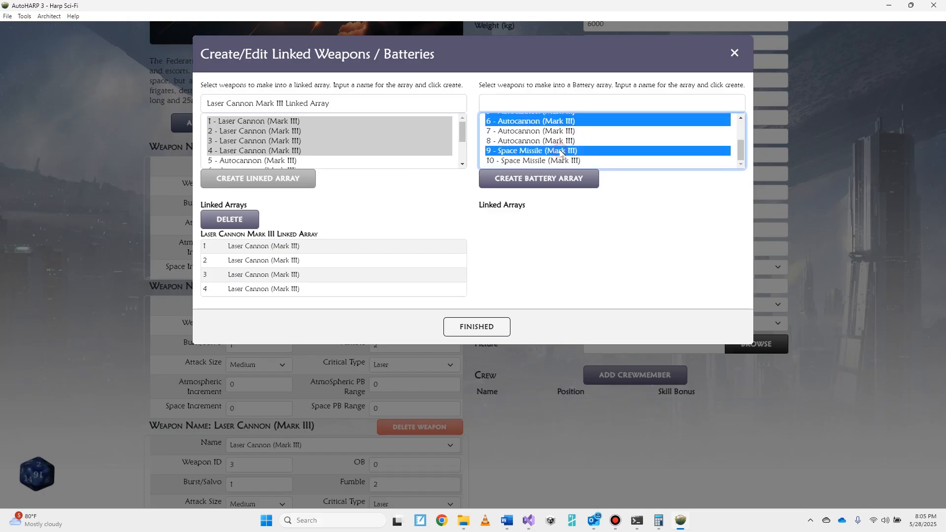
{"action": "left_click", "coordinate": [551, 182]}
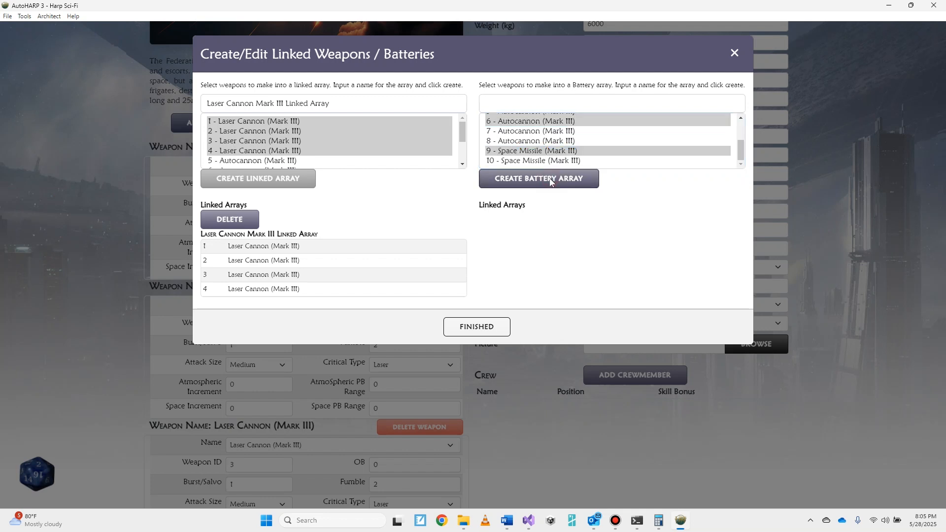
{"action": "left_click", "coordinate": [470, 343]}
{"action": "scroll", "coordinate": [619, 139], "scroll_direction": "up", "scroll_amount": 3}
{"action": "left_click", "coordinate": [598, 108]}
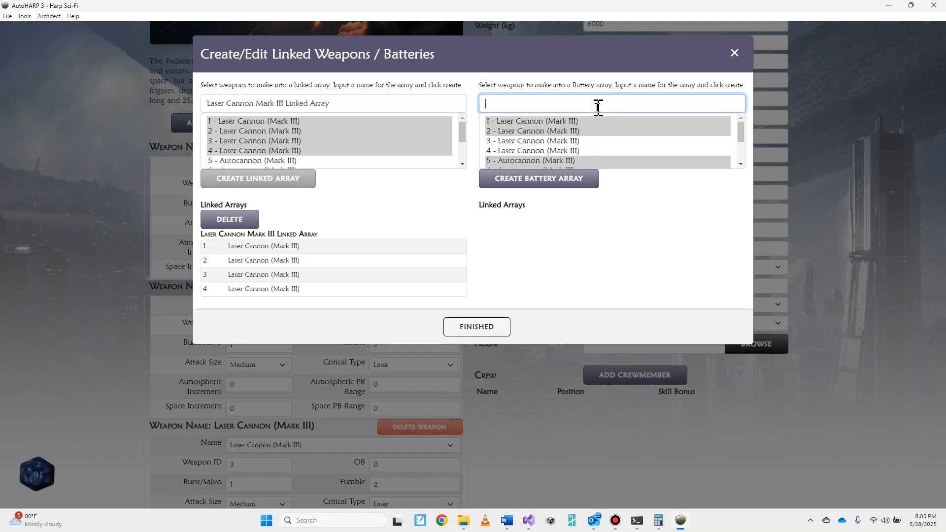
{"action": "type", "text": "Weapons Battery Array - Type 1"}
{"action": "left_click", "coordinate": [533, 183]}
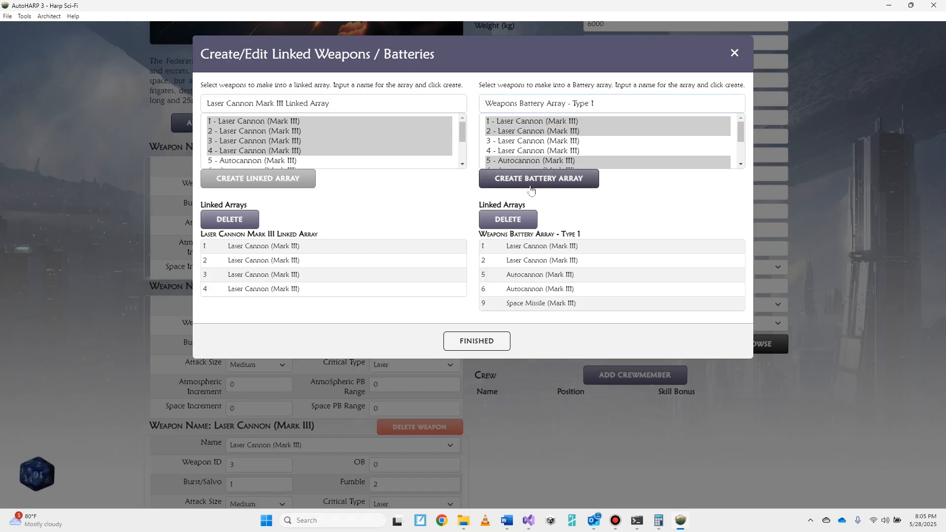
Finish editing the linked weapons and batteries, reopen the editor to review both arrays, and close it again.
{"action": "left_click", "coordinate": [347, 105]}
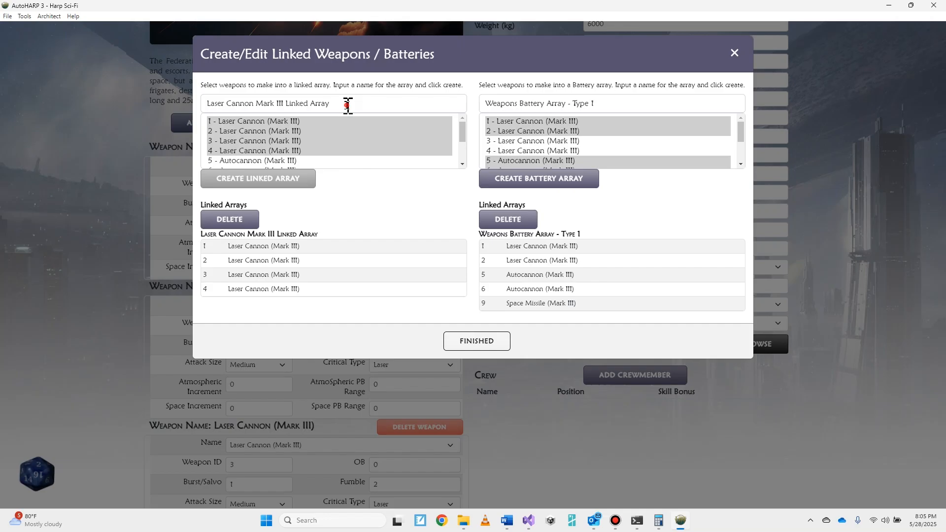
{"action": "left_click_drag", "start_coordinate": [347, 105], "coordinate": [179, 108]}
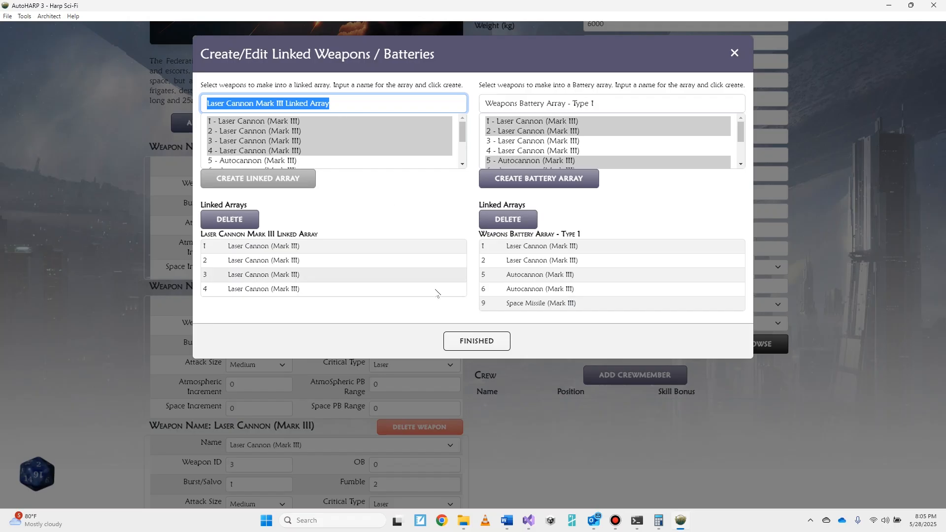
{"action": "left_click", "coordinate": [480, 340]}
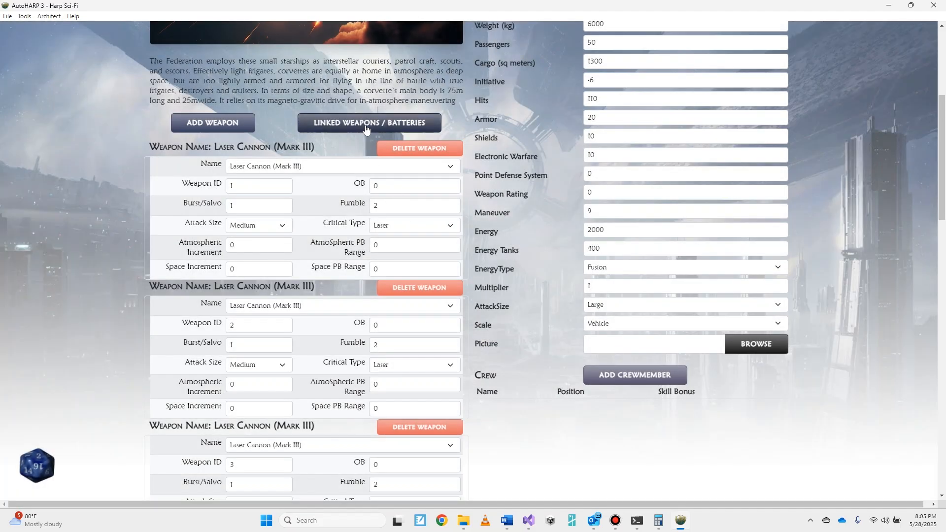
{"action": "left_click", "coordinate": [366, 125]}
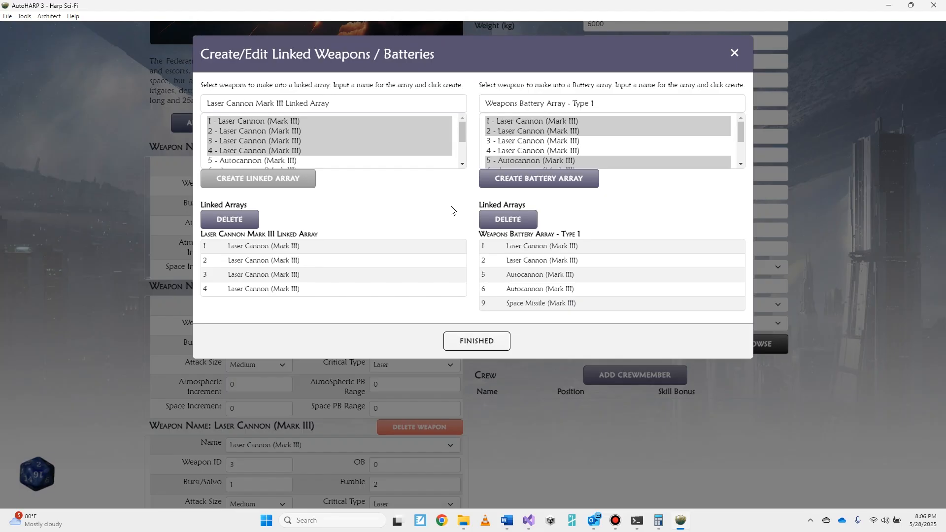
{"action": "left_click", "coordinate": [490, 339]}
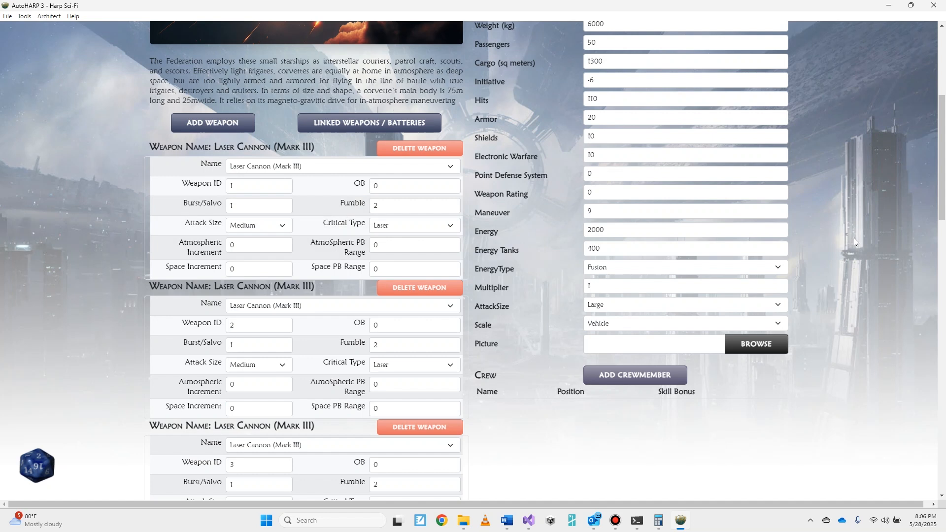
Open the saved level 5 human Soldier character file.
{"action": "scroll", "coordinate": [858, 240], "scroll_direction": "down", "scroll_amount": 4}
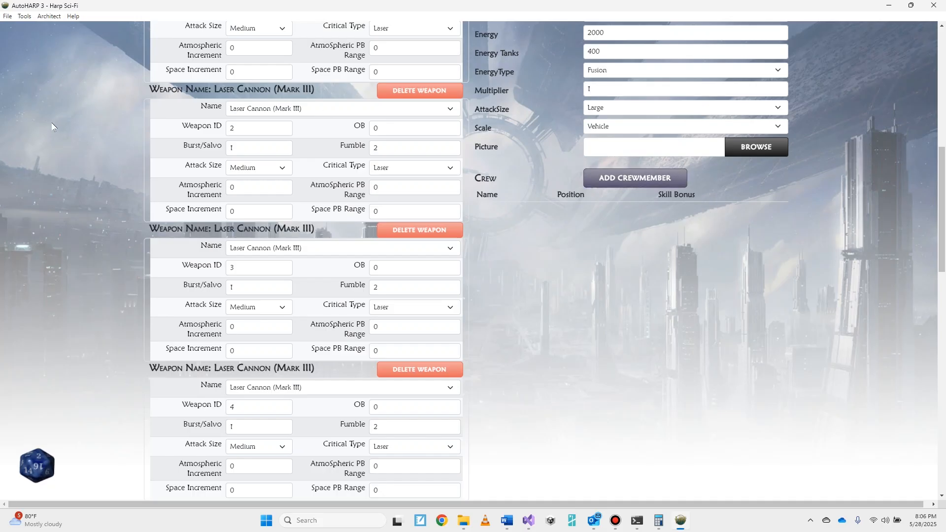
{"action": "left_click", "coordinate": [11, 21]}
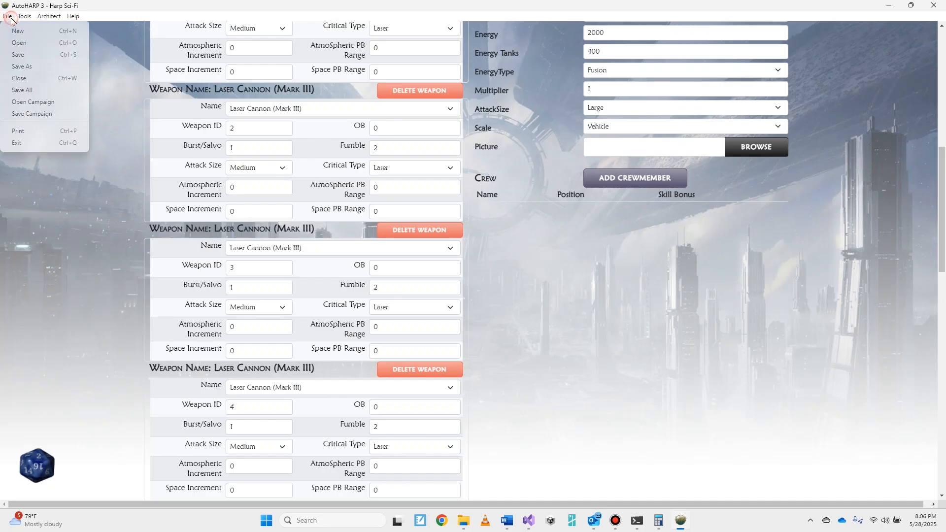
{"action": "left_click", "coordinate": [18, 40]}
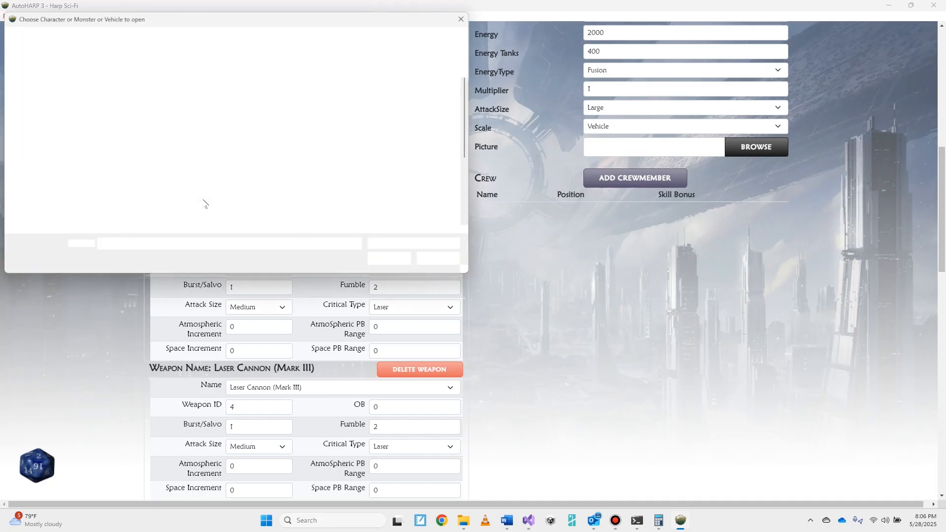
{"action": "scroll", "coordinate": [148, 195], "scroll_direction": "down", "scroll_amount": 2}
{"action": "double_click", "coordinate": [138, 186]}
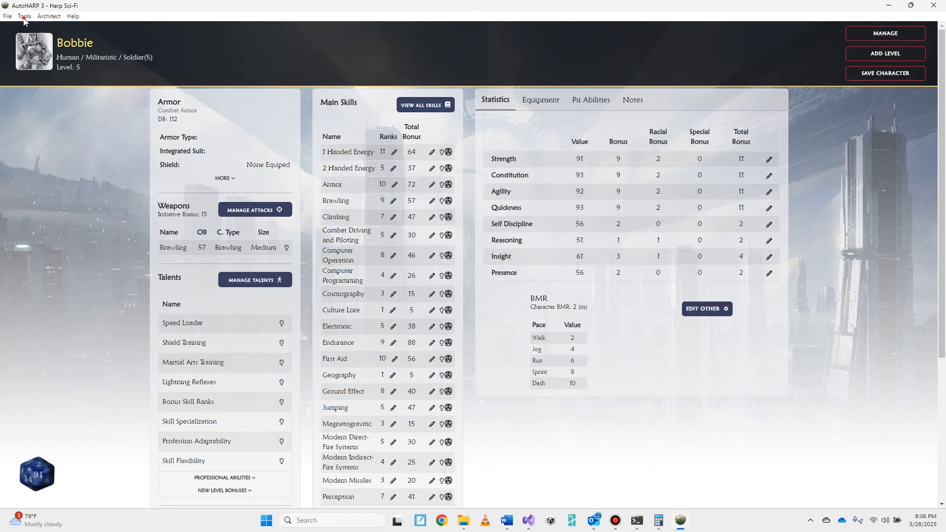
Return to the dashboard and reopen the Corvette vehicle from its card.
{"action": "left_click", "coordinate": [24, 17]}
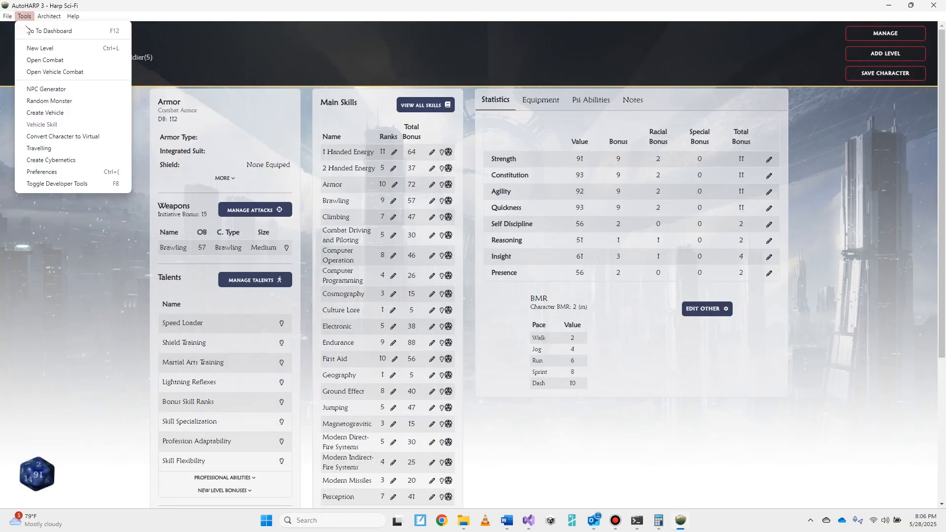
{"action": "left_click", "coordinate": [30, 31]}
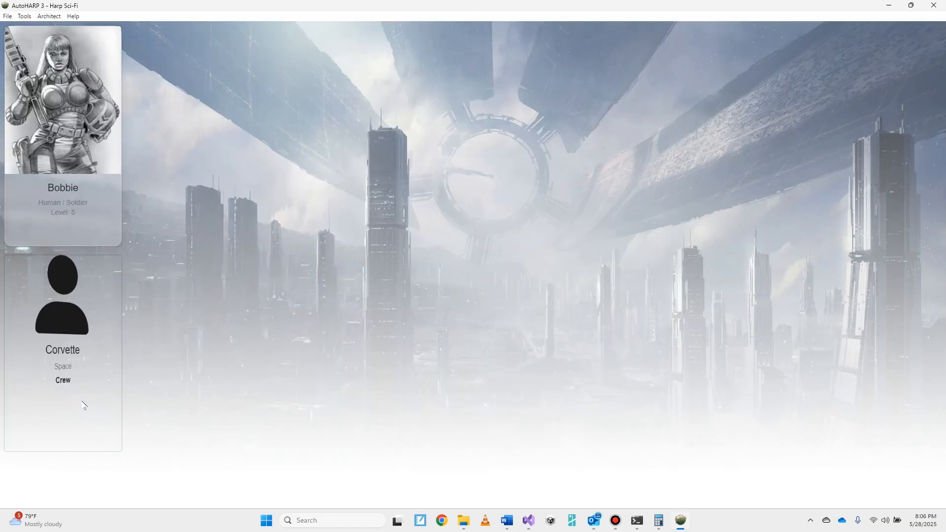
{"action": "mouse_move", "coordinate": [68, 383]}
{"action": "scroll", "coordinate": [68, 383], "scroll_direction": "down", "scroll_amount": 10}
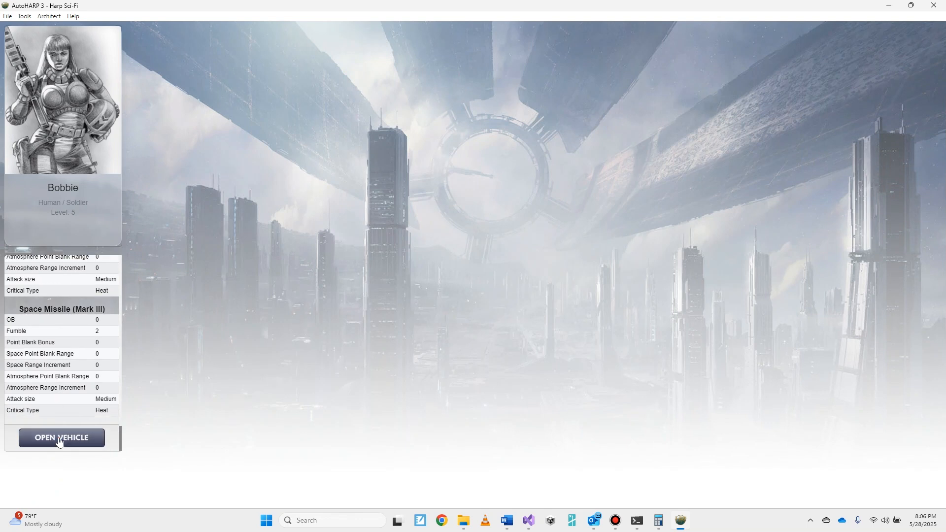
{"action": "left_click", "coordinate": [62, 439]}
{"action": "scroll", "coordinate": [670, 387], "scroll_direction": "down", "scroll_amount": 15}
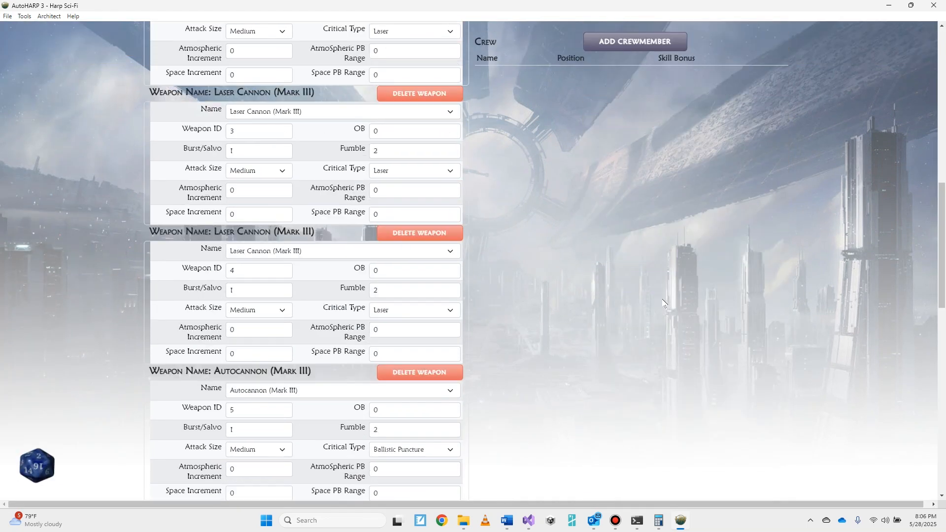
Add a crewmember to the Corvette and assign the loaded Soldier character to the entry.
{"action": "scroll", "coordinate": [633, 166], "scroll_direction": "up", "scroll_amount": 2}
{"action": "left_click", "coordinate": [631, 136]}
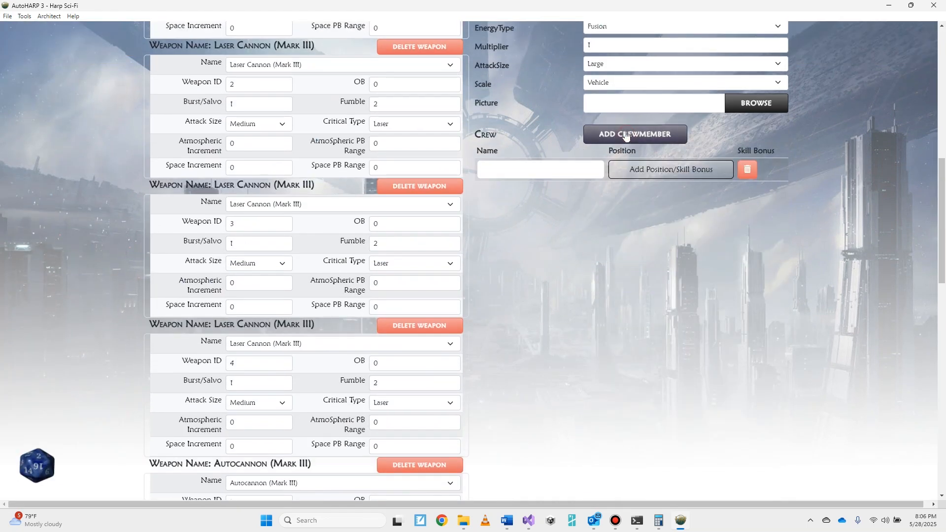
{"action": "left_click", "coordinate": [565, 168]}
{"action": "left_click", "coordinate": [555, 170]}
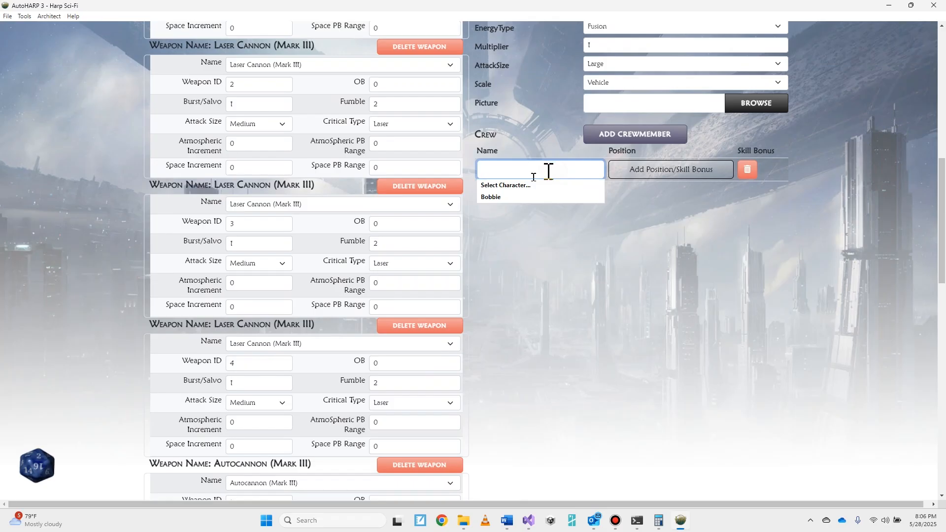
{"action": "left_click", "coordinate": [517, 197]}
Give the Soldier crewmember three positions: Attack - Direct Fire Weapon, Attack - Indirect Fire Weapon and Attack - Missile Weapon.
{"action": "left_click", "coordinate": [628, 169]}
{"action": "left_click", "coordinate": [630, 198]}
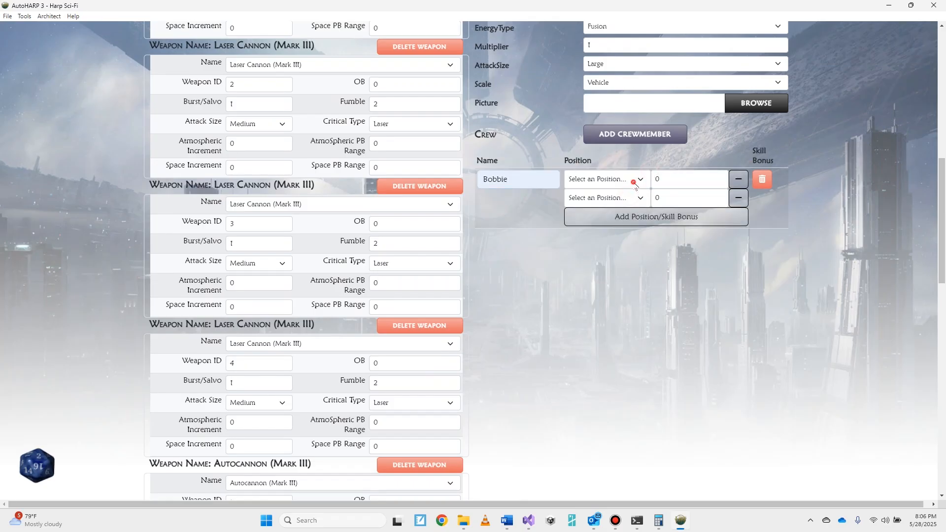
{"action": "left_click", "coordinate": [633, 179]}
{"action": "left_click", "coordinate": [620, 196]}
{"action": "left_click", "coordinate": [614, 198]}
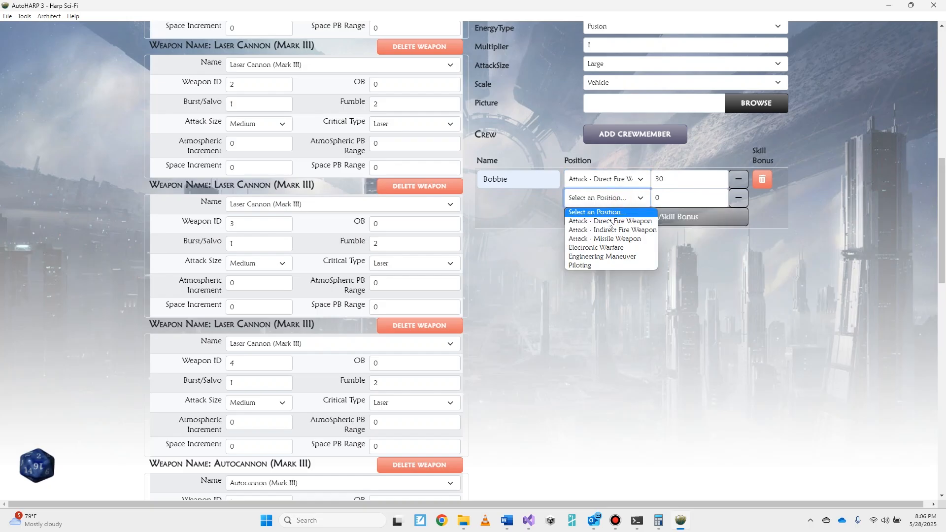
{"action": "left_click", "coordinate": [613, 229]}
{"action": "left_click", "coordinate": [613, 218]}
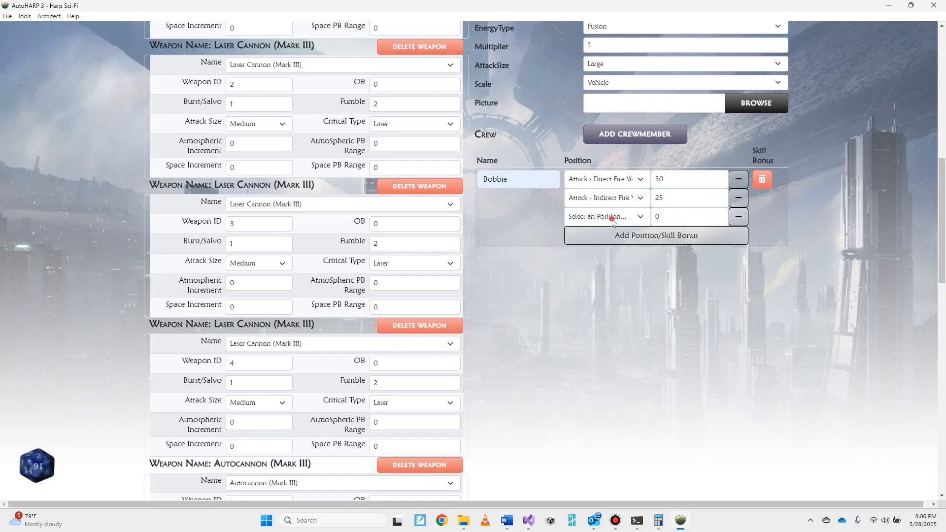
{"action": "left_click", "coordinate": [612, 220]}
{"action": "left_click", "coordinate": [613, 249]}
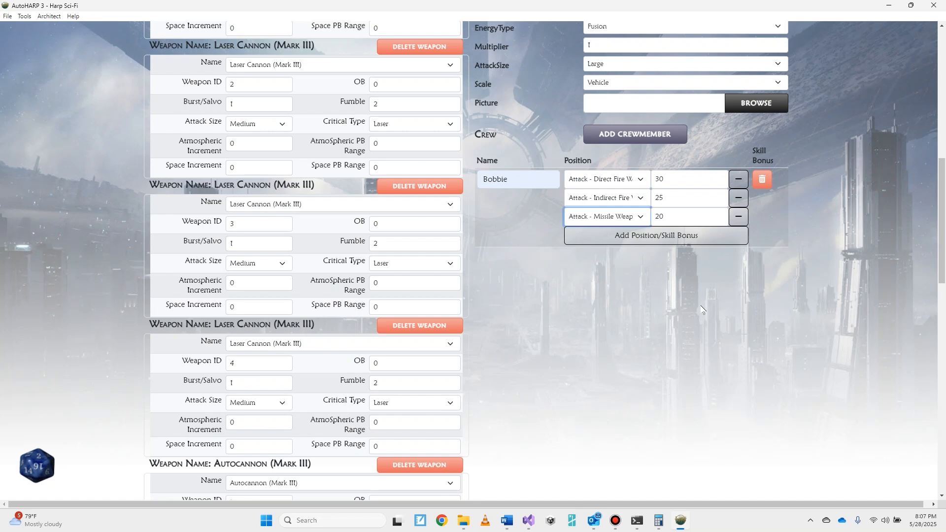
Add a second crewmember named "Pilot" with the positions Piloting and Electronic Warfare.
{"action": "left_click", "coordinate": [643, 135]}
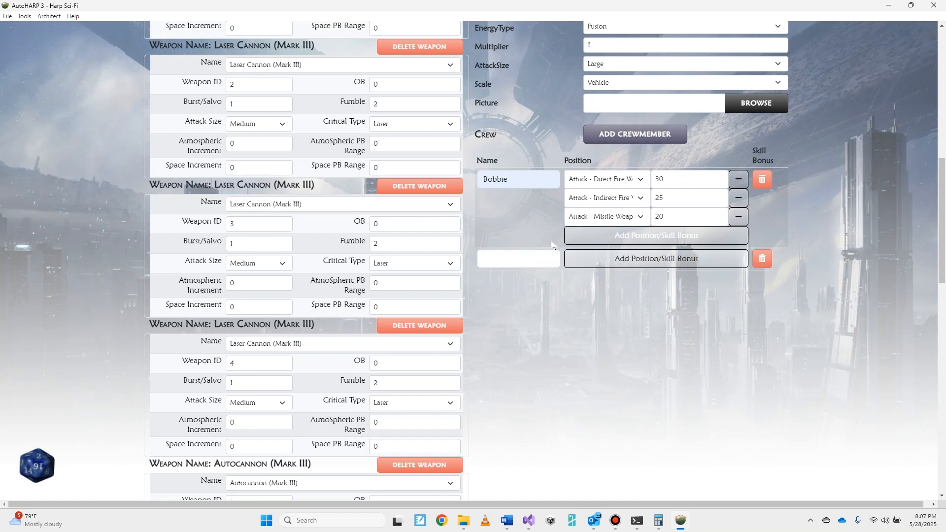
{"action": "left_click", "coordinate": [522, 261]}
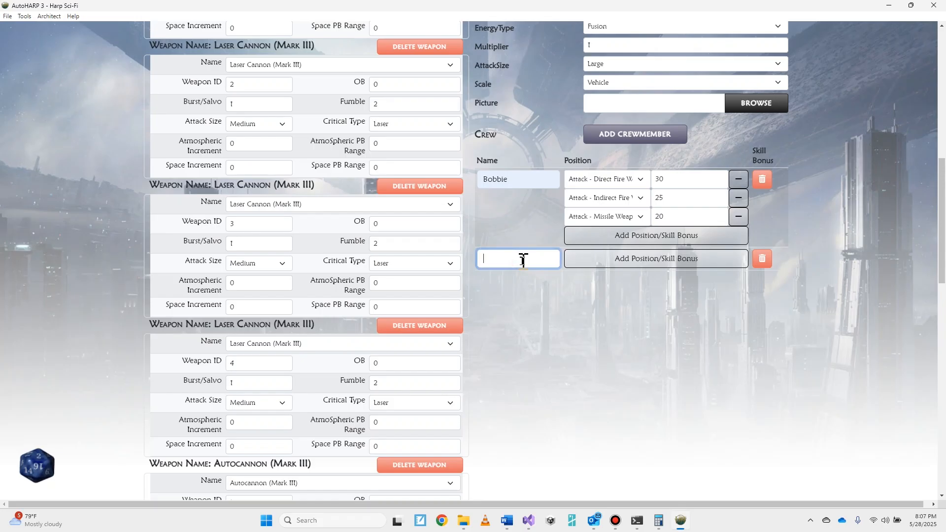
{"action": "type", "text": "Pilot"}
{"action": "left_click", "coordinate": [659, 260]}
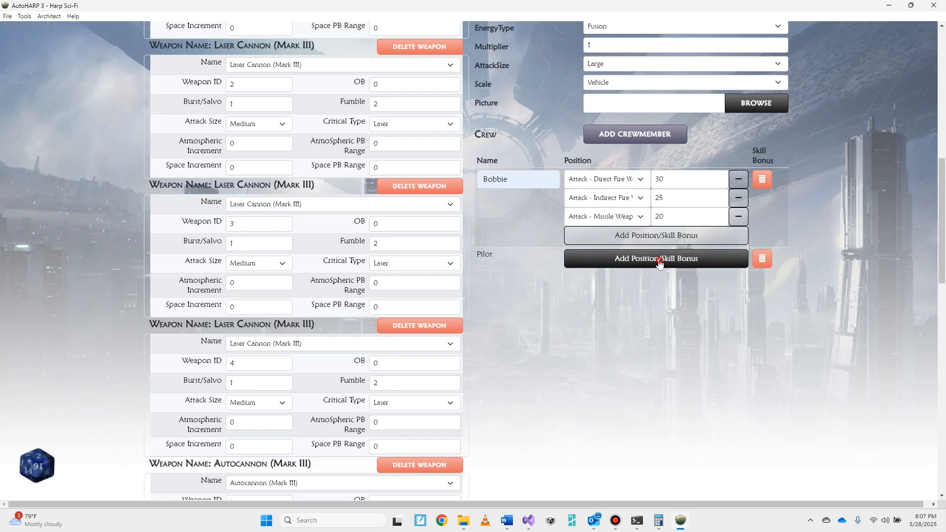
{"action": "left_click", "coordinate": [634, 278]}
{"action": "left_click", "coordinate": [622, 258]}
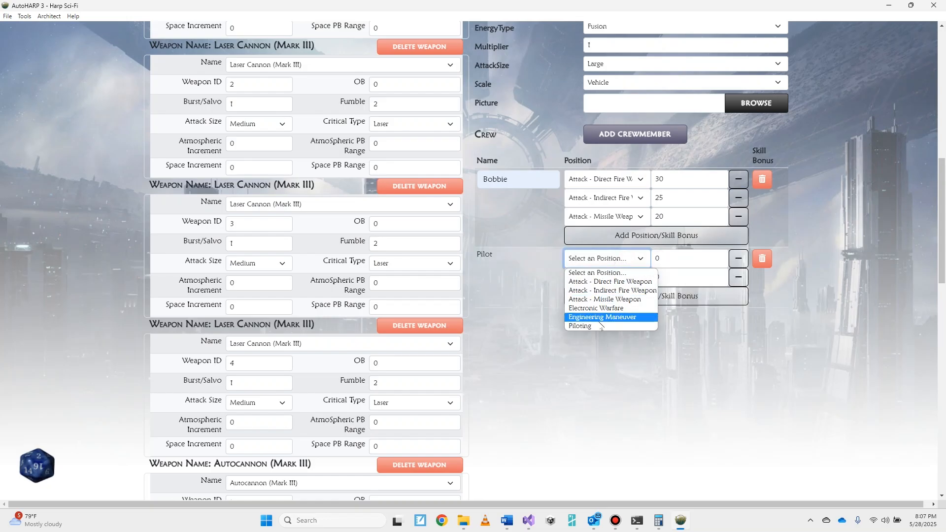
{"action": "left_click", "coordinate": [597, 324]}
{"action": "left_click", "coordinate": [610, 278]}
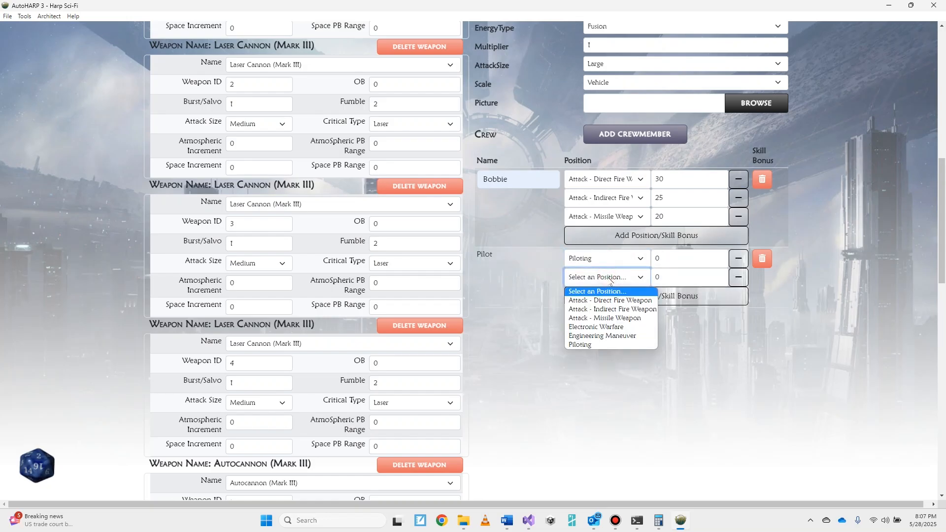
{"action": "left_click", "coordinate": [599, 326]}
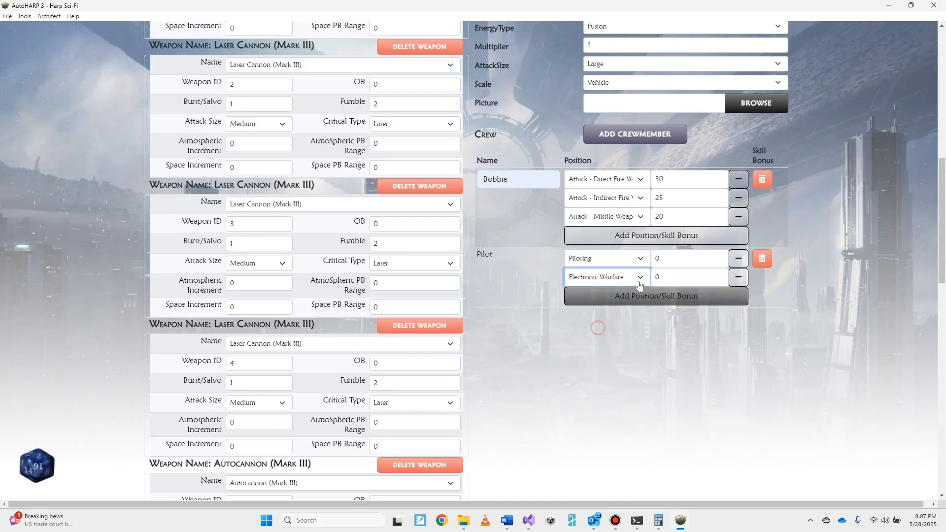
Set the Pilot's skill bonuses to 50 for Piloting and 25 for Electronic Warfare.
{"action": "left_click", "coordinate": [668, 261]}
{"action": "type", "text": "50"}
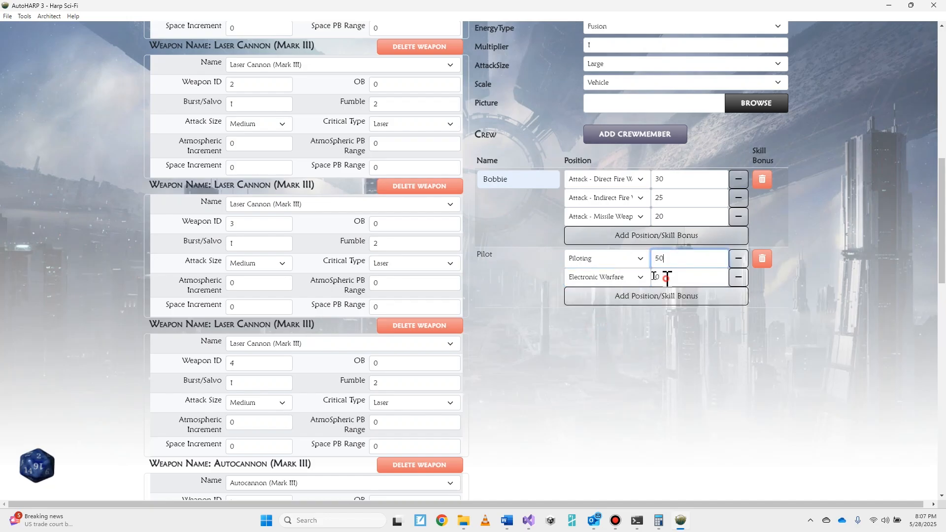
{"action": "left_click", "coordinate": [652, 279]}
{"action": "type", "text": "25"}
{"action": "left_click", "coordinate": [716, 345]}
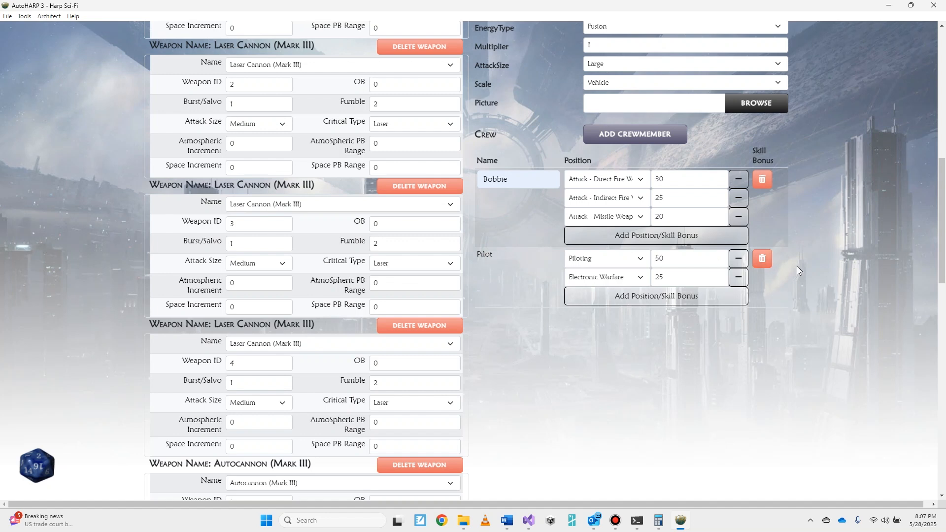
Save the vehicle as Corvette.ahp in the Documents folder.
{"action": "scroll", "coordinate": [844, 285], "scroll_direction": "up", "scroll_amount": 10}
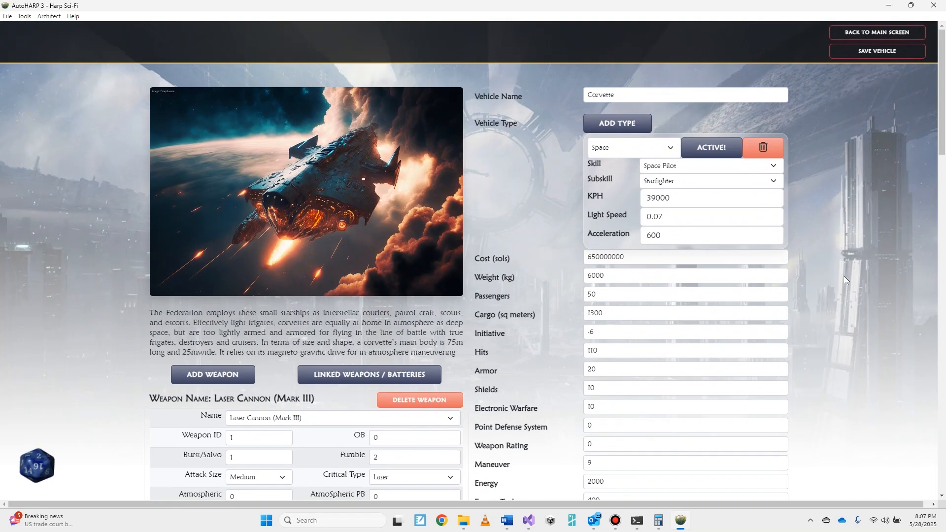
{"action": "left_click", "coordinate": [869, 52]}
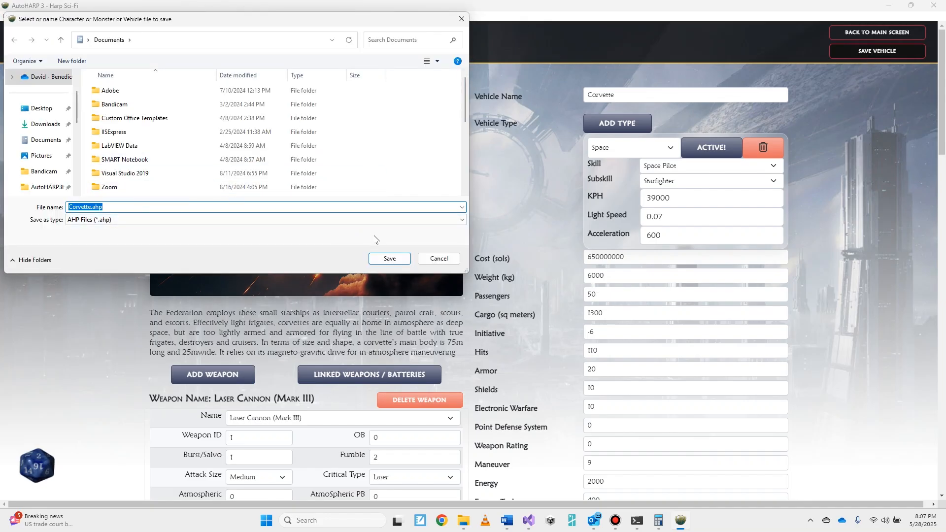
{"action": "left_click", "coordinate": [395, 259]}
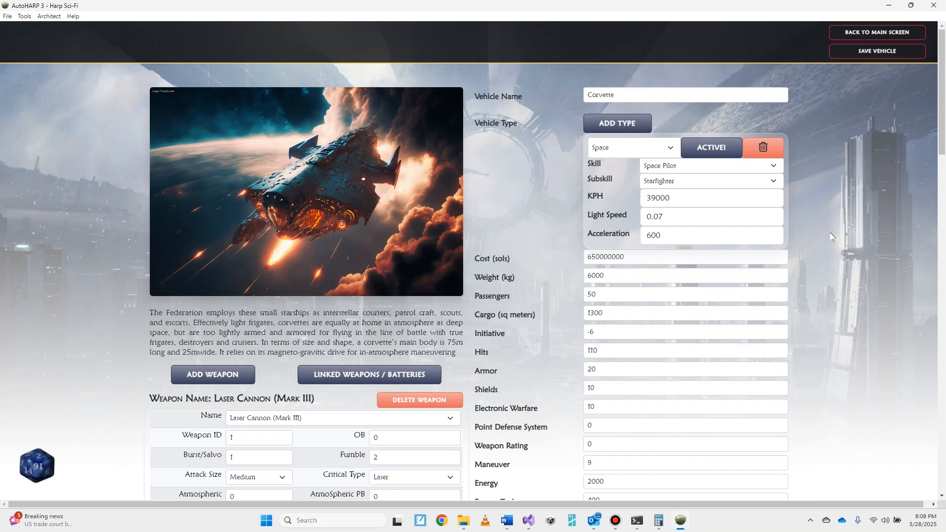
Open the Vehicle Skill tool for the Corvette and set its active type to Space.
{"action": "left_click", "coordinate": [25, 16]}
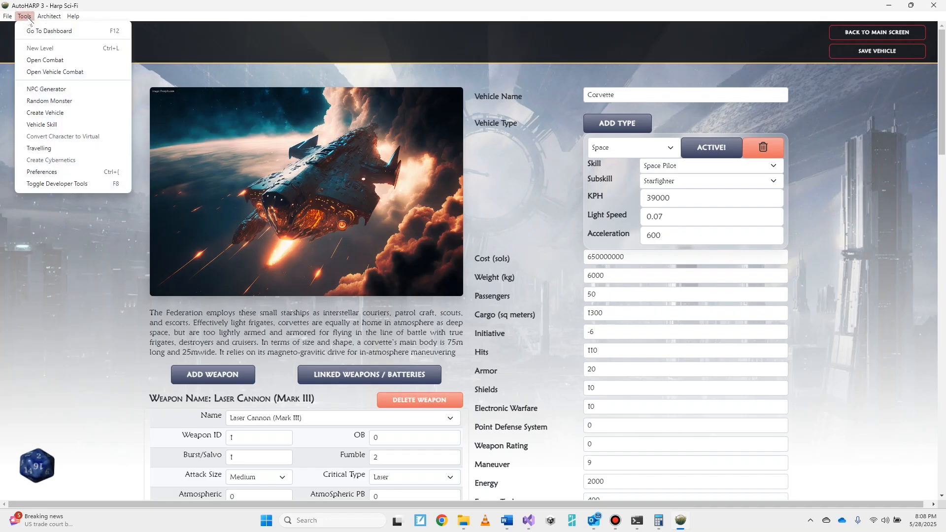
{"action": "left_click", "coordinate": [43, 124]}
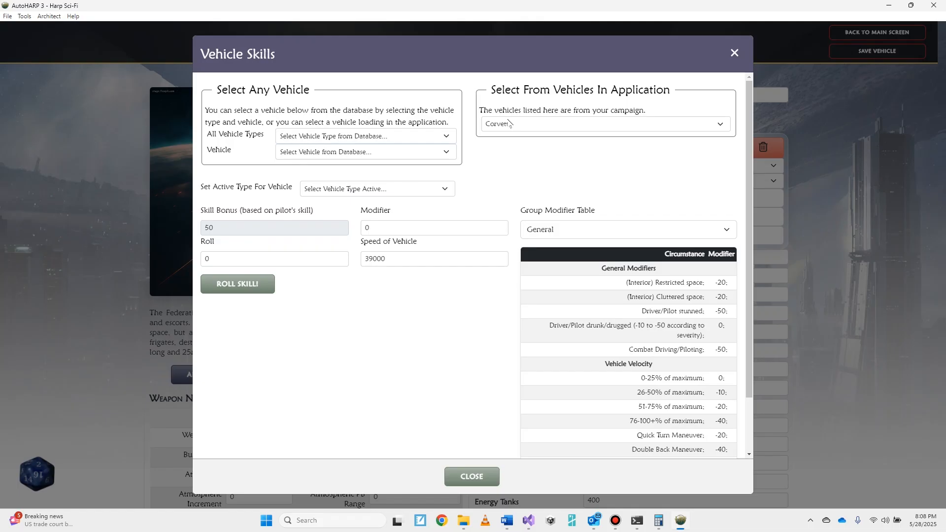
{"action": "left_click", "coordinate": [369, 189]}
{"action": "left_click", "coordinate": [355, 210]}
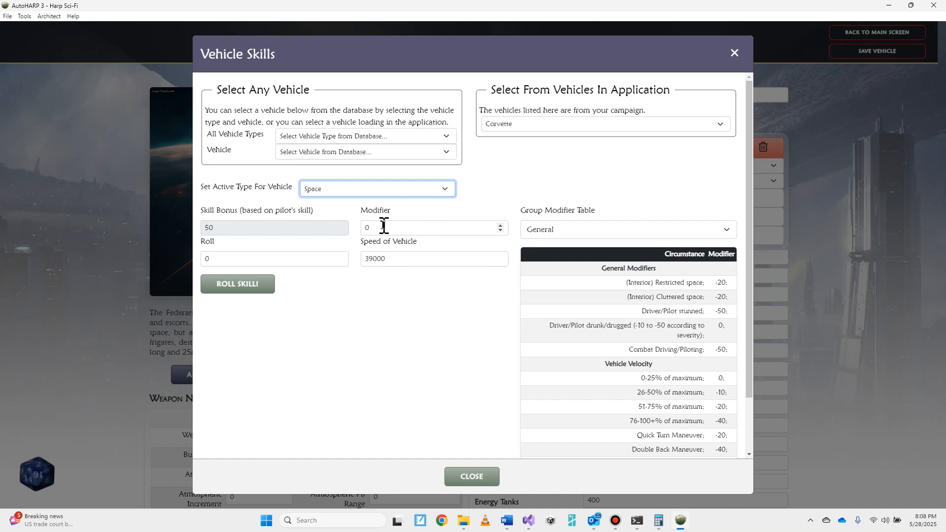
Enter a roll of 67 and resolve the Corvette's piloting skill roll.
{"action": "left_click", "coordinate": [232, 260]}
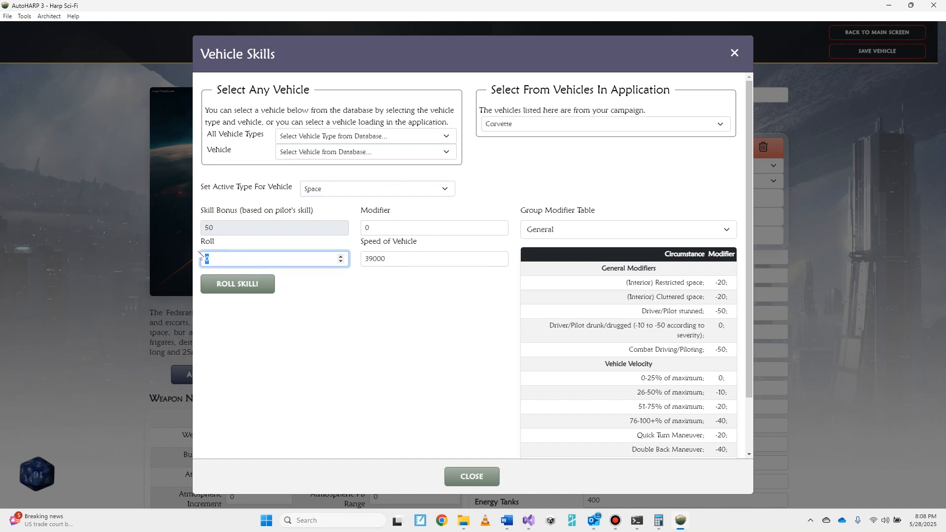
{"action": "double_click", "coordinate": [205, 258]}
{"action": "type", "text": "67"}
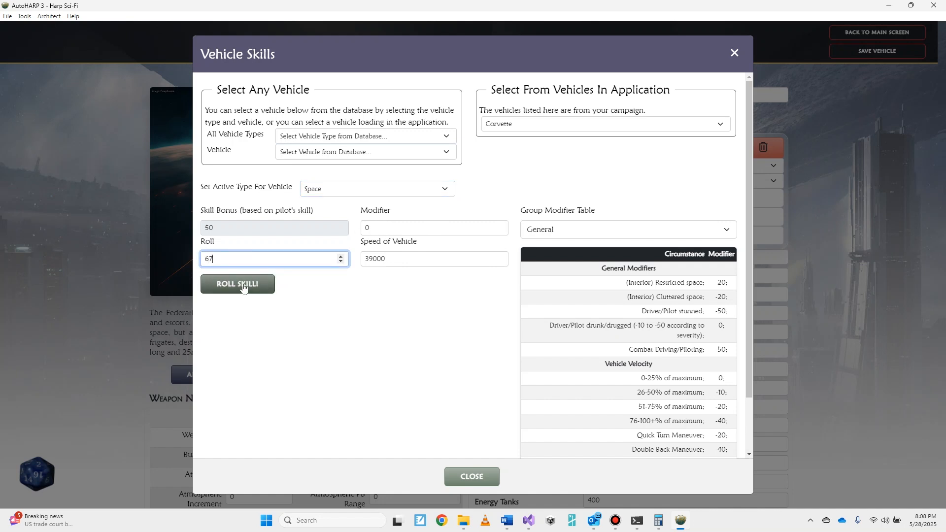
{"action": "left_click", "coordinate": [242, 285]}
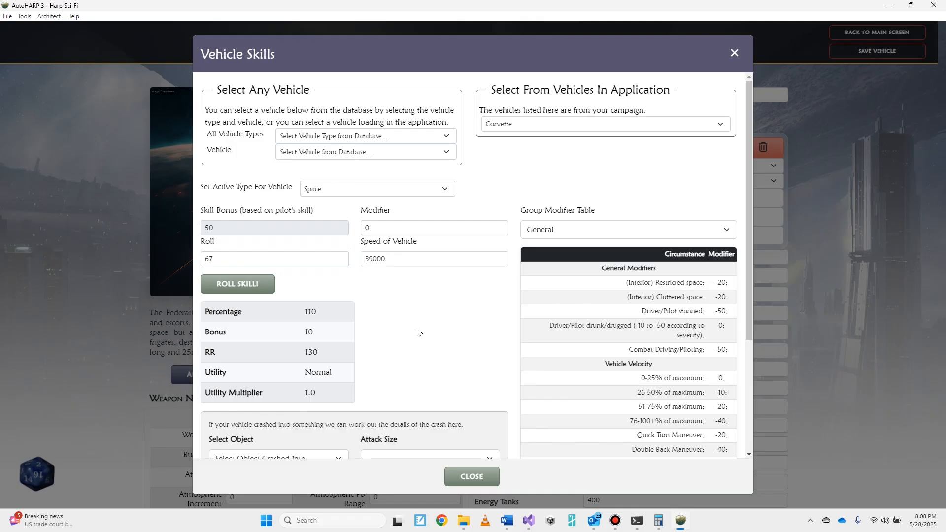
Set the crash object to Asteroid/meteor (house sized) and the critical type to Impact.
{"action": "scroll", "coordinate": [468, 349], "scroll_direction": "down", "scroll_amount": 3}
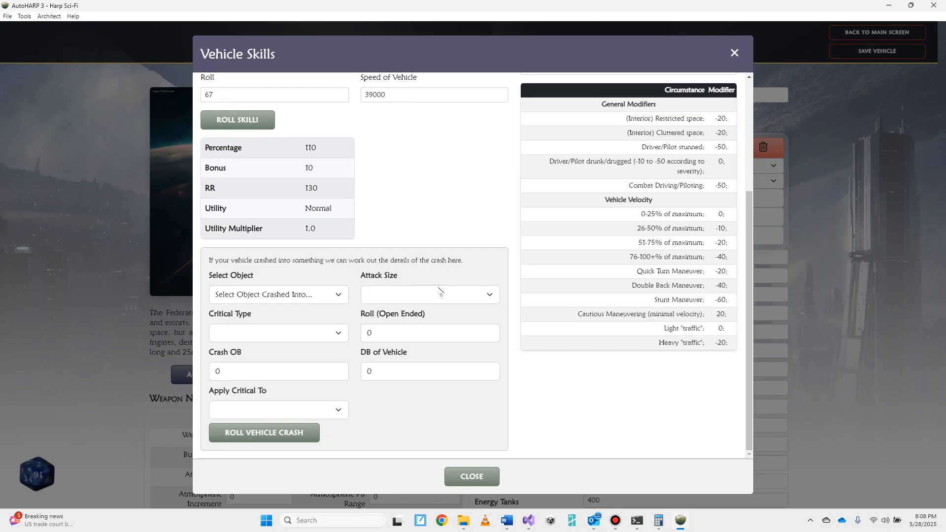
{"action": "left_click", "coordinate": [311, 296]}
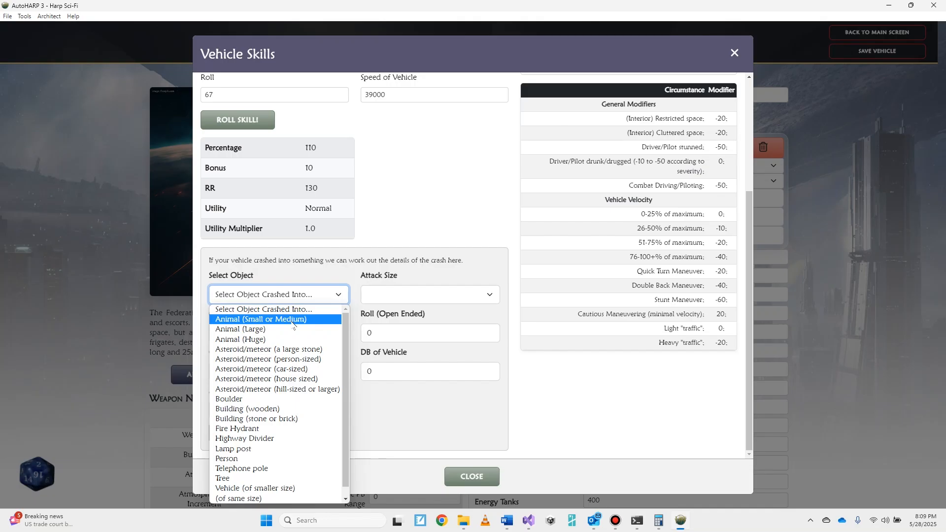
{"action": "left_click", "coordinate": [282, 379]}
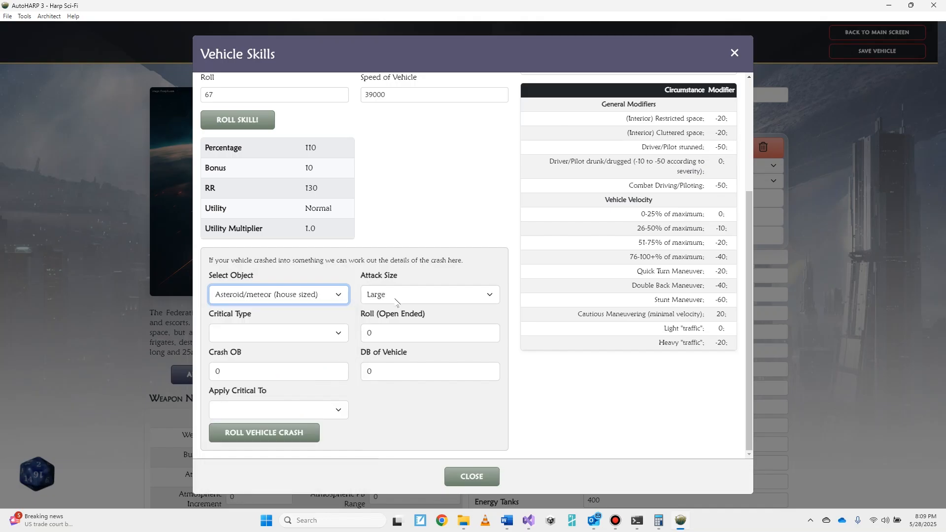
{"action": "left_click", "coordinate": [311, 333]}
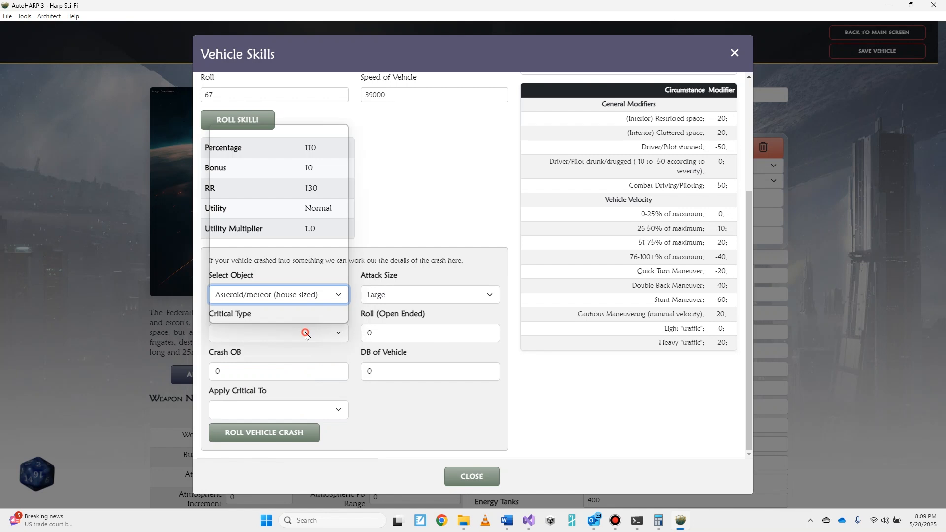
{"action": "left_click", "coordinate": [276, 226]}
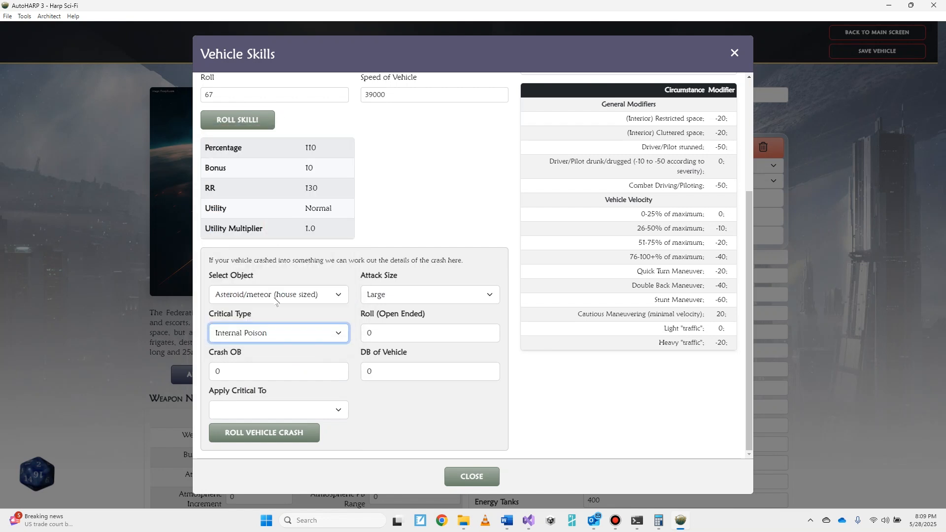
{"action": "key", "text": "Up"}
Set the Crash OB to 50 and the DB of Vehicle to 40.
{"action": "double_click", "coordinate": [219, 372]}
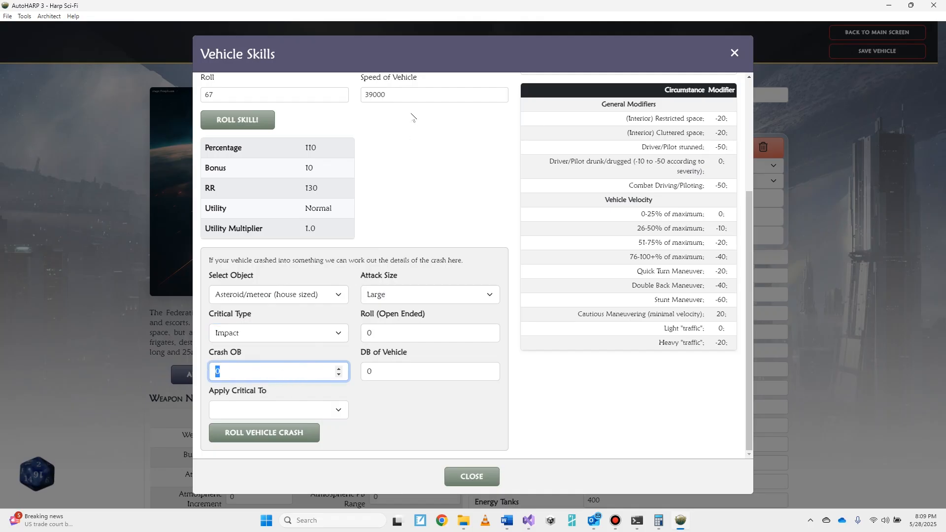
{"action": "type", "text": "50"}
{"action": "double_click", "coordinate": [374, 372]}
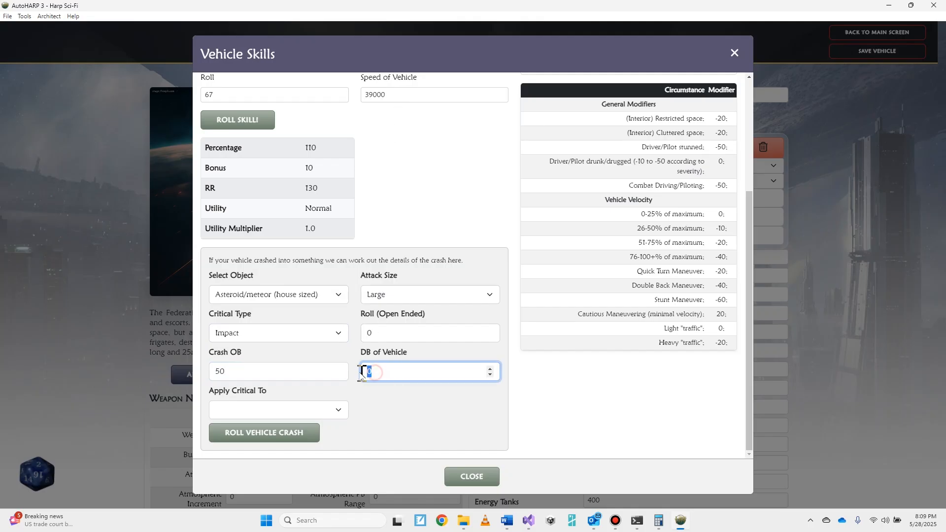
{"action": "type", "text": "40"}
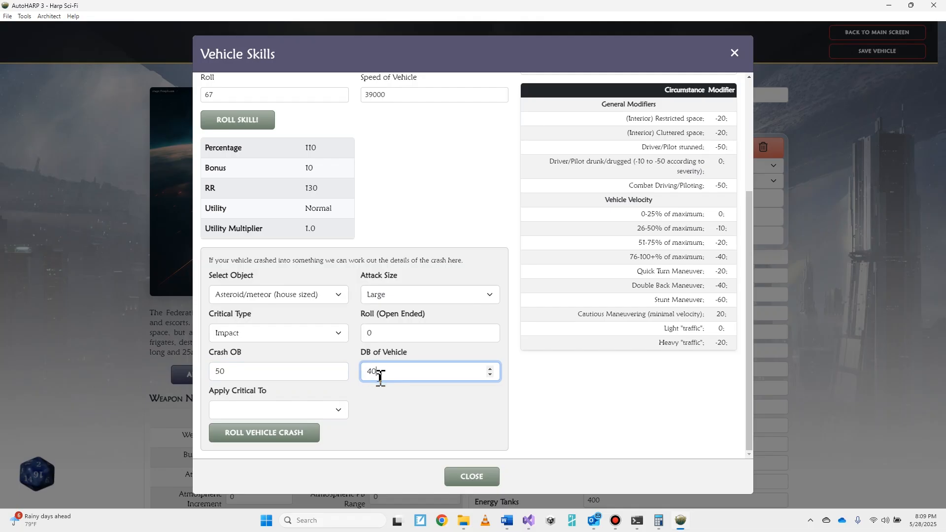
Check the crewmember choices for applying the critical, leave the choice blank, and roll the vehicle crash.
{"action": "left_click", "coordinate": [341, 410]}
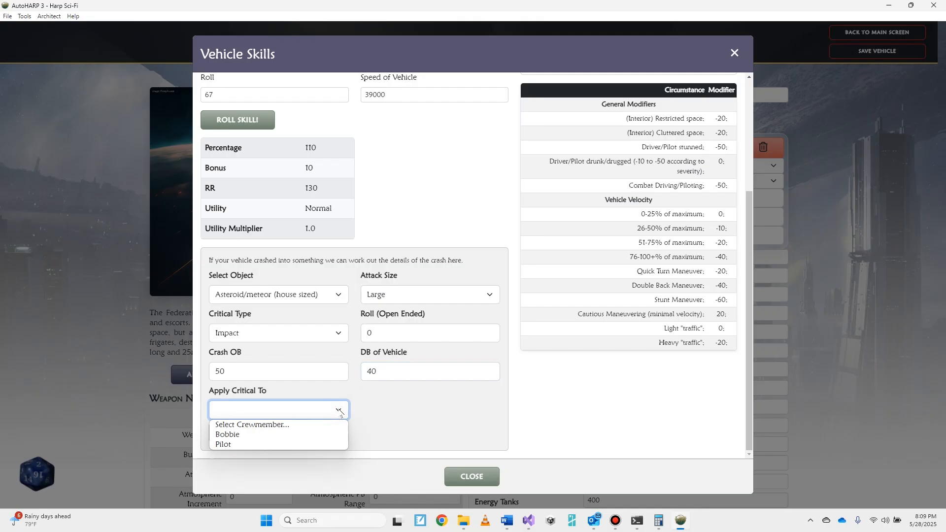
{"action": "left_click", "coordinate": [401, 421]}
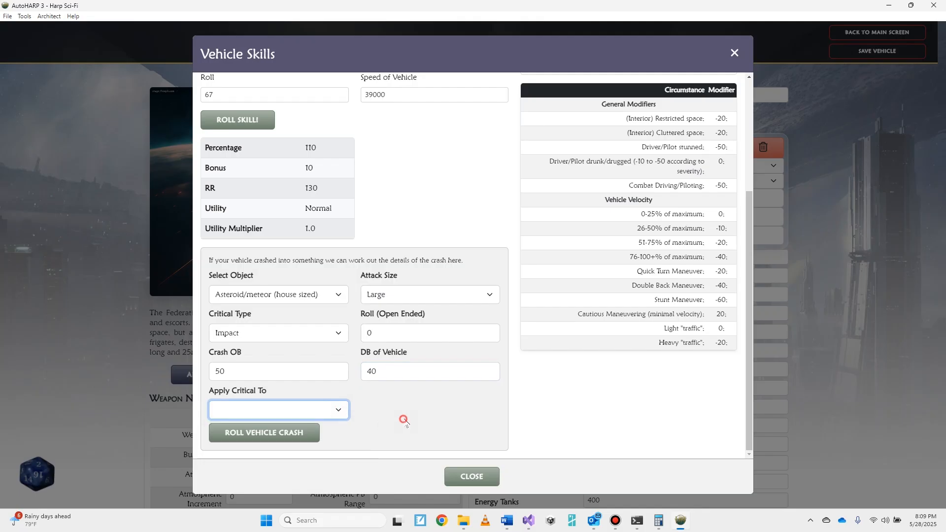
{"action": "left_click", "coordinate": [275, 437]}
Set the open-ended crash roll to 75 and roll the vehicle crash again.
{"action": "double_click", "coordinate": [383, 334]}
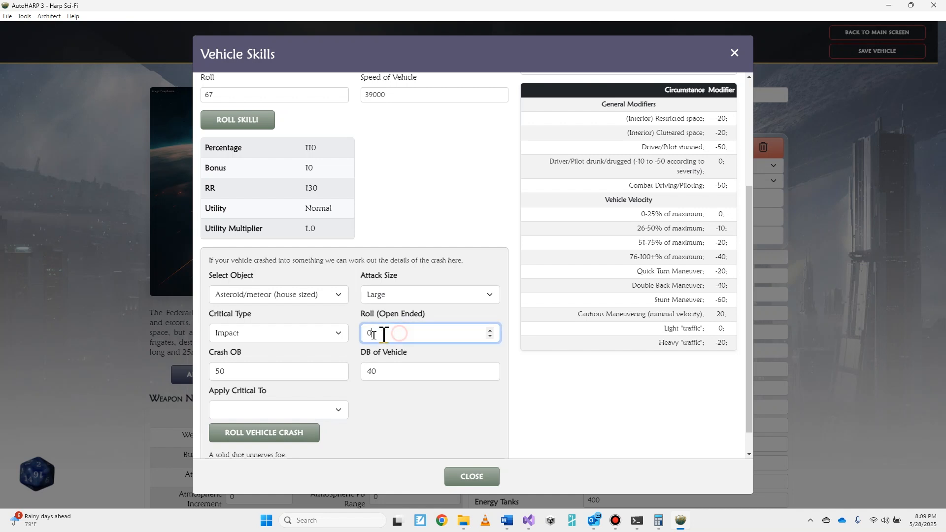
{"action": "scroll", "coordinate": [445, 328], "scroll_direction": "down", "scroll_amount": 1}
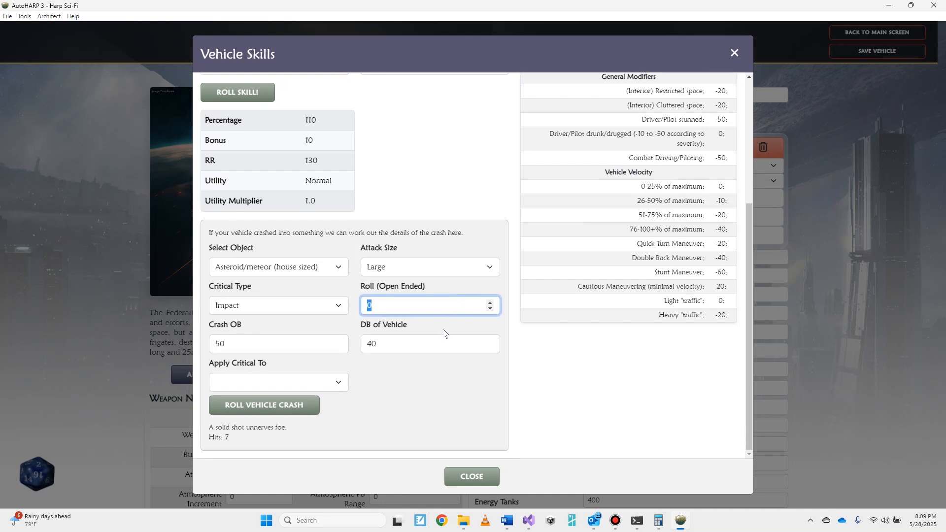
{"action": "type", "text": "75"}
{"action": "left_click", "coordinate": [282, 405]}
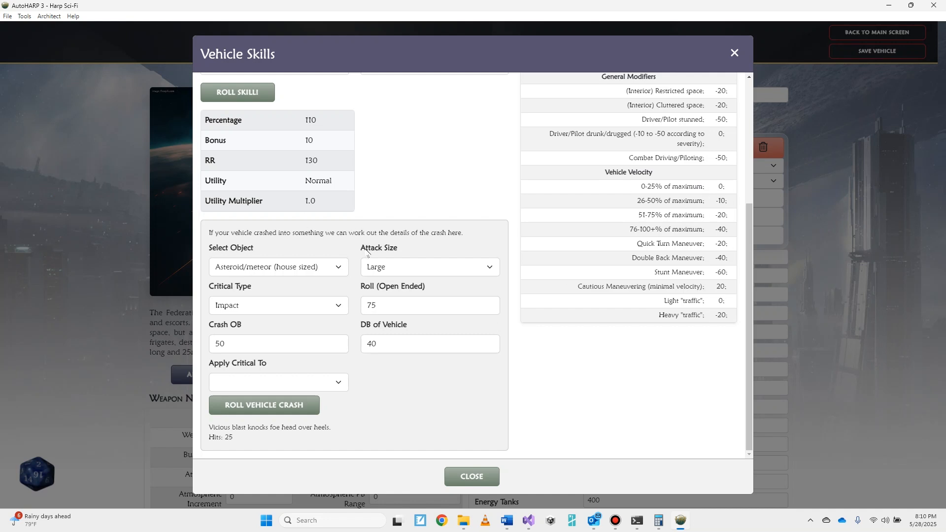
Select Space Vehicles as the database vehicle type, keep Space as the active type, and close the Vehicle Skills dialog.
{"action": "left_click", "coordinate": [751, 93]}
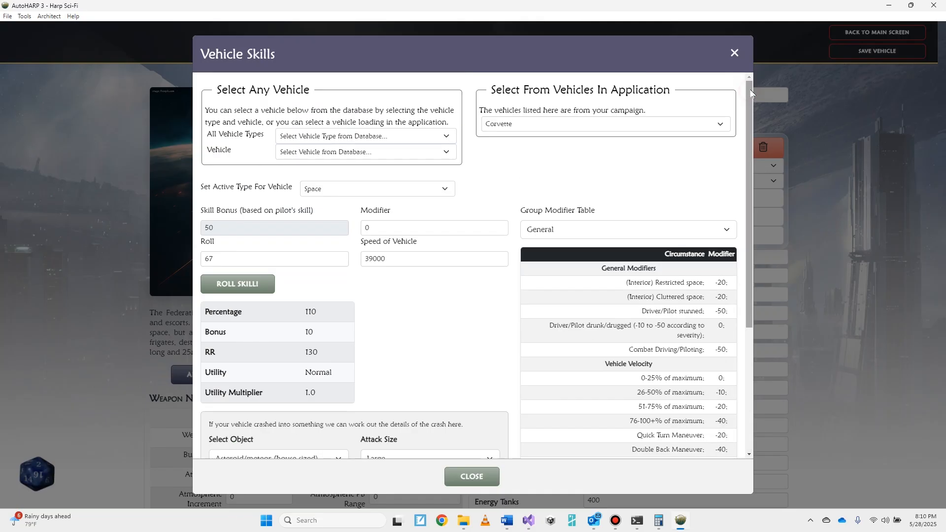
{"action": "left_click", "coordinate": [377, 136]}
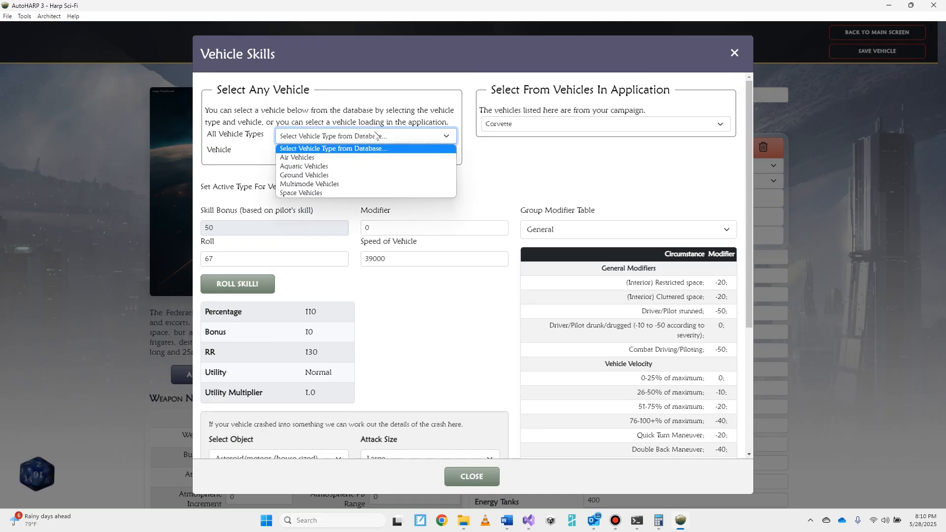
{"action": "left_click", "coordinate": [330, 193]}
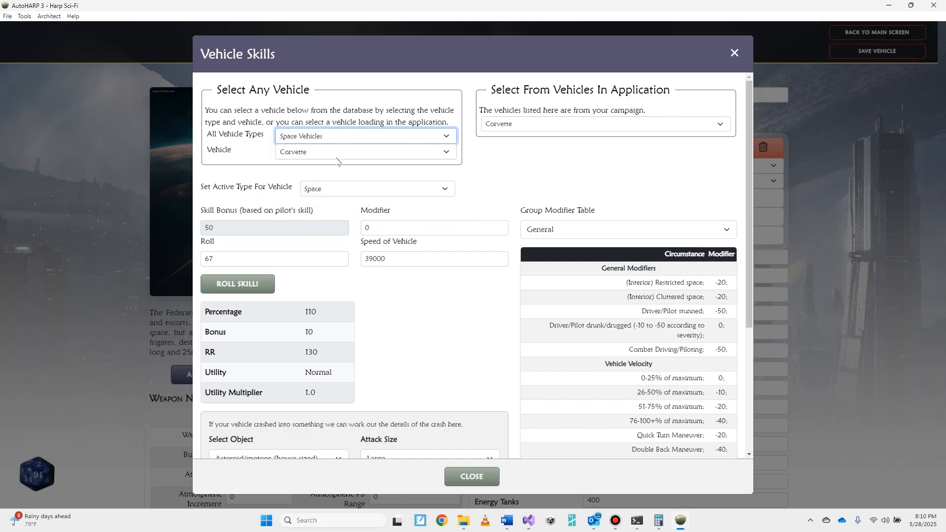
{"action": "left_click", "coordinate": [328, 188]}
{"action": "left_click", "coordinate": [323, 211]}
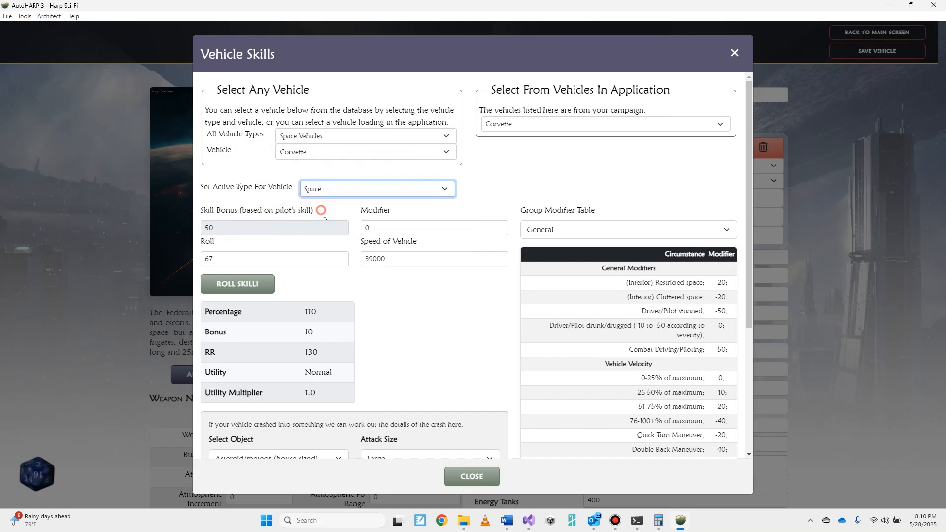
{"action": "double_click", "coordinate": [380, 260]}
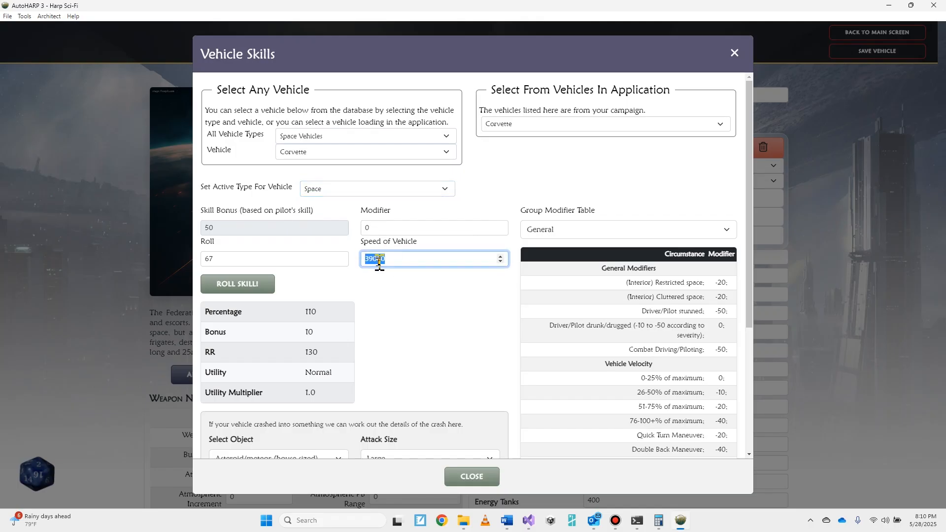
{"action": "left_click", "coordinate": [734, 54]}
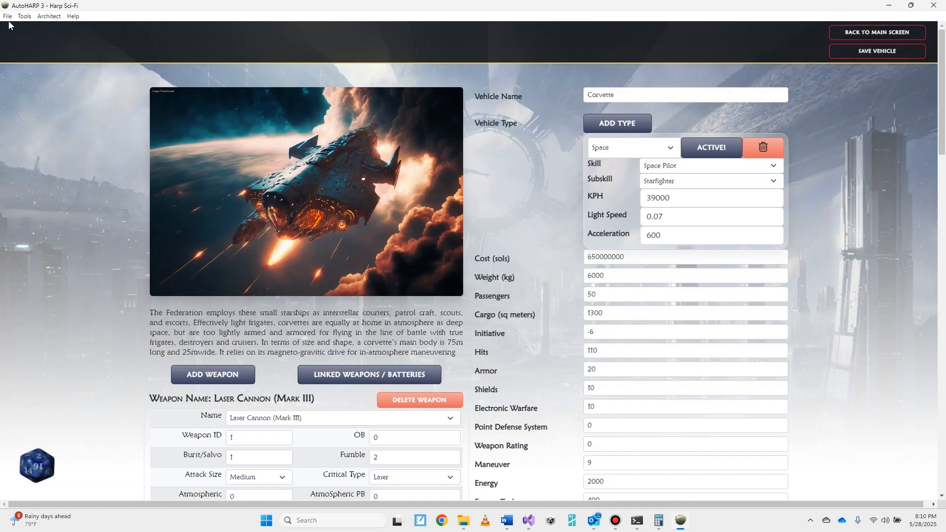
Open the Travelling tool and select the planet Earth in the Earth system of the Sol Sector.
{"action": "left_click", "coordinate": [24, 16]}
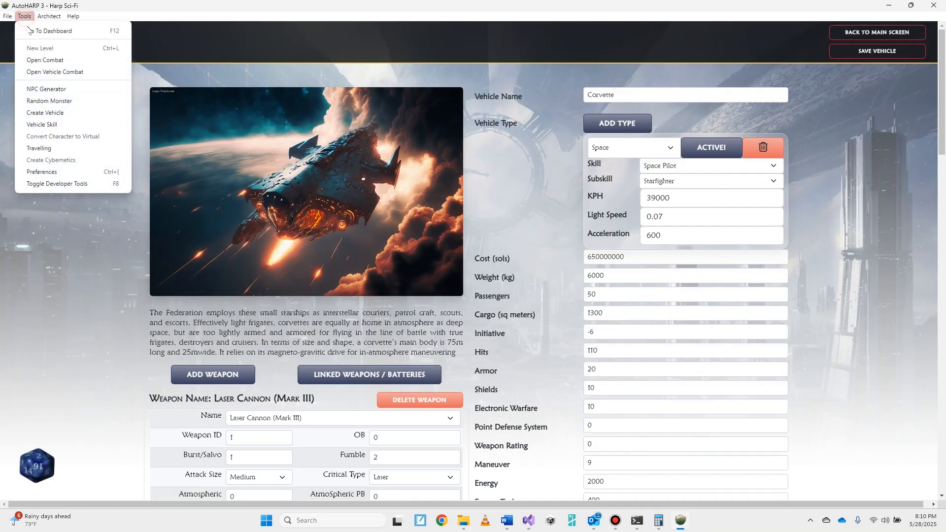
{"action": "left_click", "coordinate": [38, 149]}
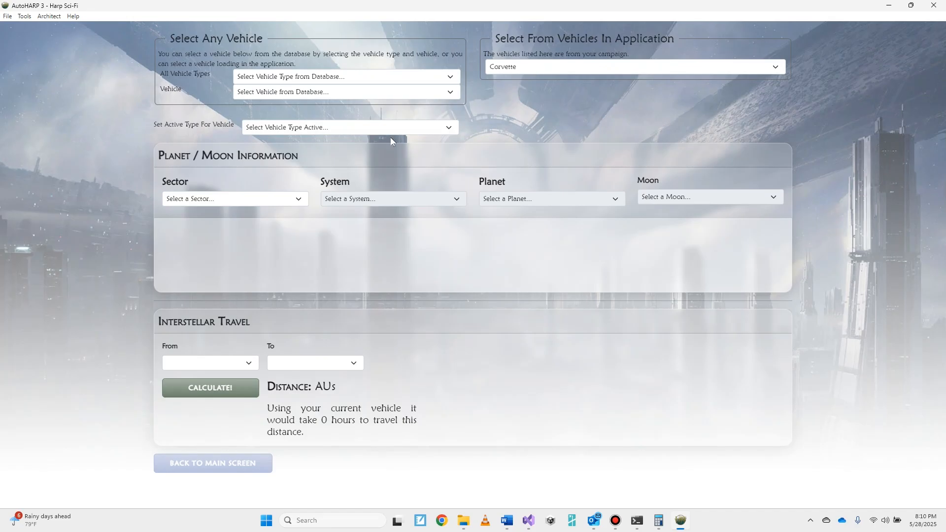
{"action": "left_click", "coordinate": [258, 201]}
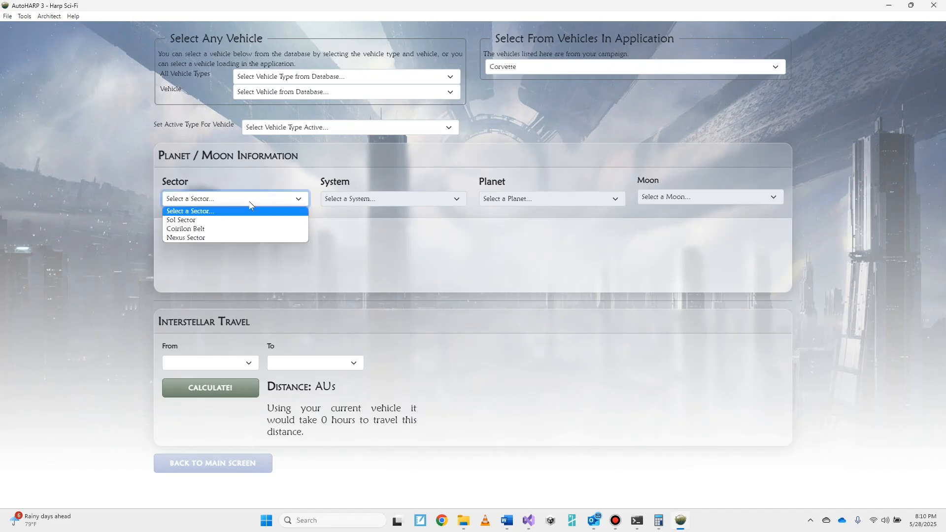
{"action": "left_click", "coordinate": [229, 217]}
{"action": "left_click", "coordinate": [340, 200]}
{"action": "left_click", "coordinate": [339, 220]}
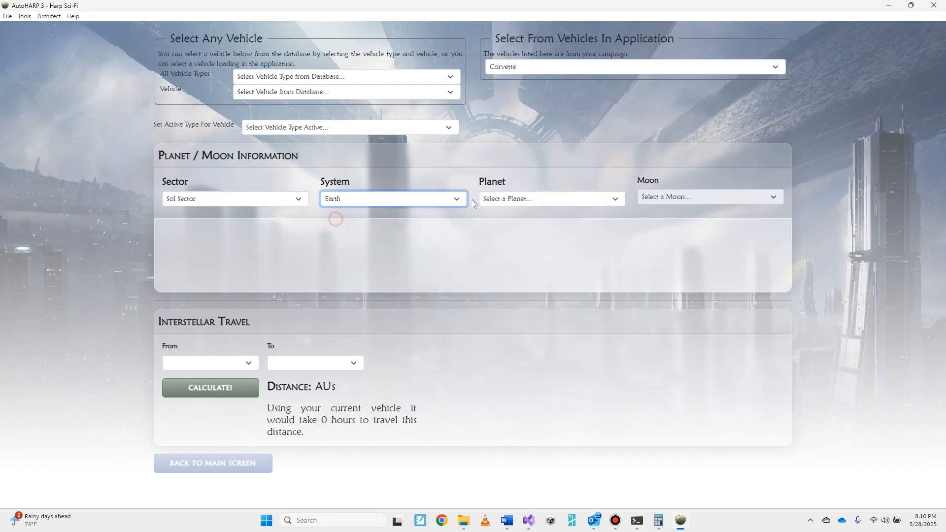
{"action": "left_click", "coordinate": [503, 199]}
{"action": "left_click", "coordinate": [502, 238]}
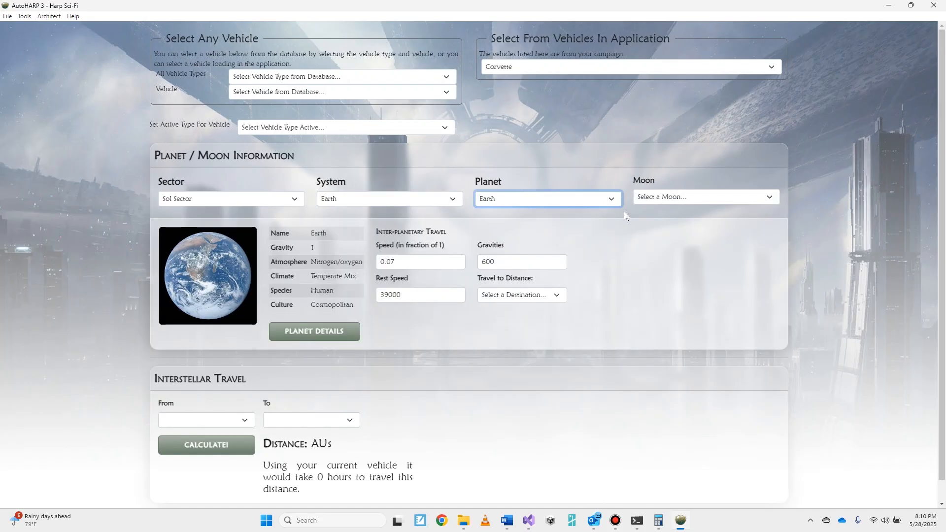
Set Jupiter as the inter-planetary travel destination and show Earth's planet details.
{"action": "left_click", "coordinate": [500, 295]}
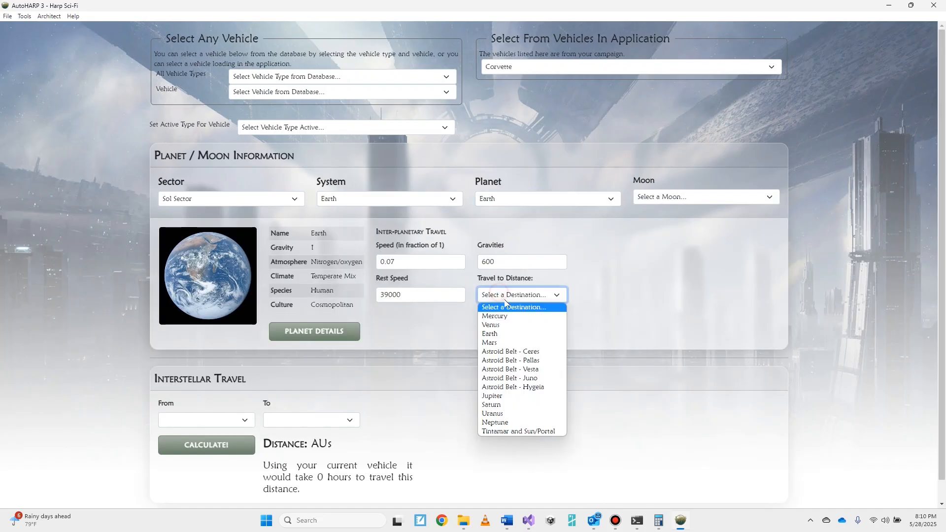
{"action": "left_click", "coordinate": [507, 400]}
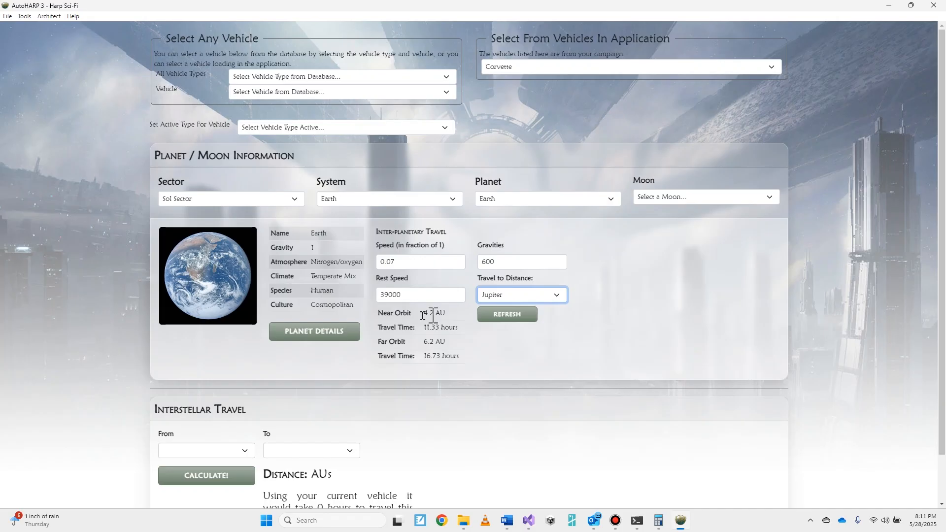
{"action": "left_click", "coordinate": [333, 330]}
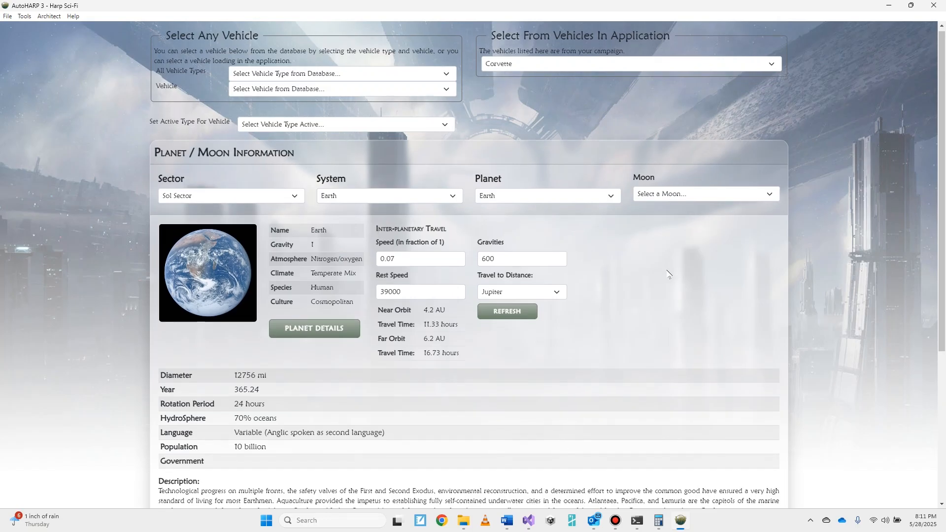
{"action": "scroll", "coordinate": [298, 199], "scroll_direction": "down", "scroll_amount": 1}
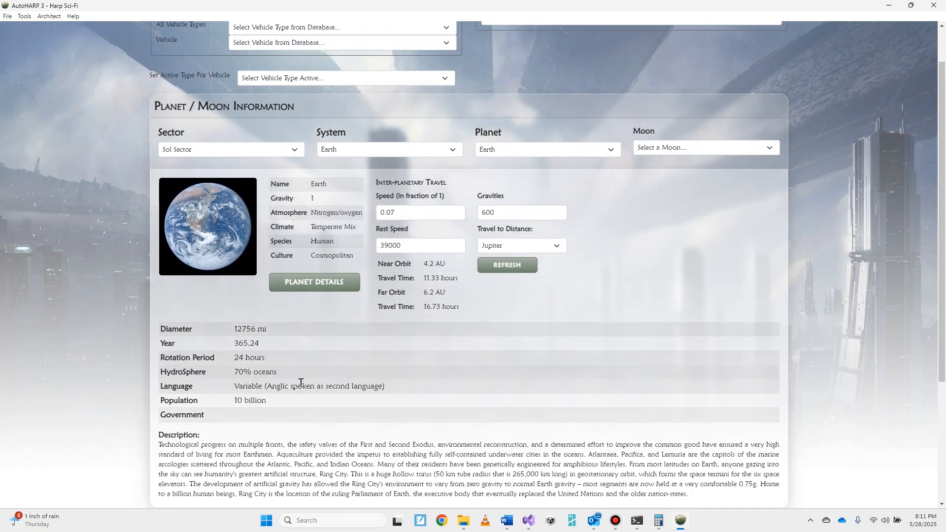
{"action": "scroll", "coordinate": [286, 380], "scroll_direction": "down", "scroll_amount": 2}
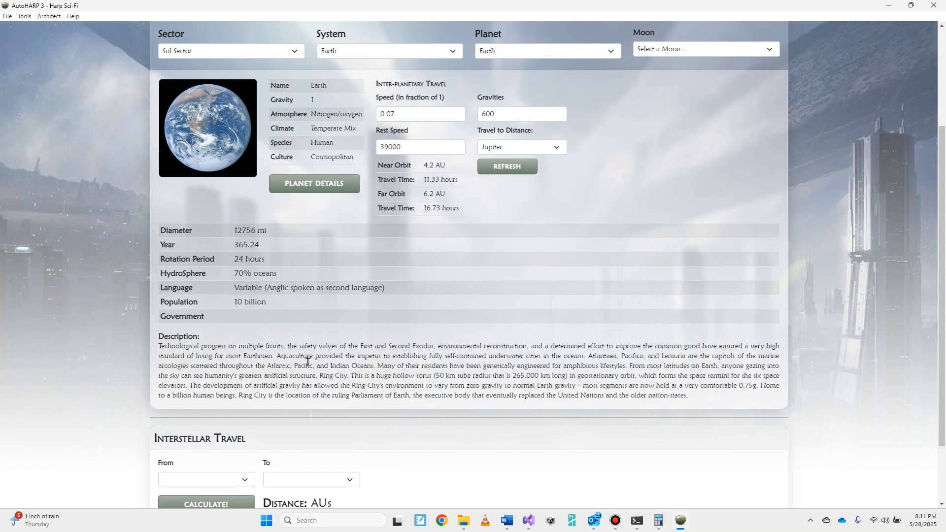
Calculate the interstellar travel distance and time from Gilgamesh to Takhna.
{"action": "scroll", "coordinate": [373, 357], "scroll_direction": "down", "scroll_amount": 2}
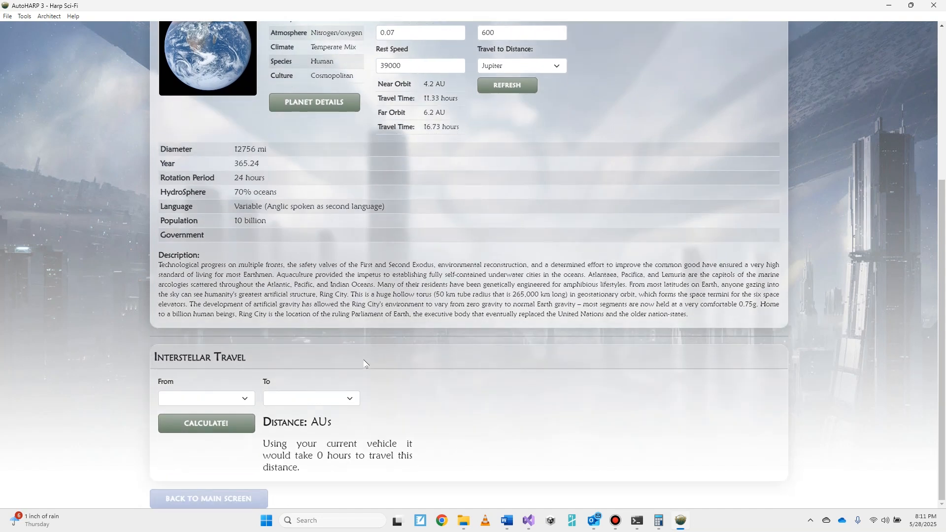
{"action": "left_click", "coordinate": [203, 400]}
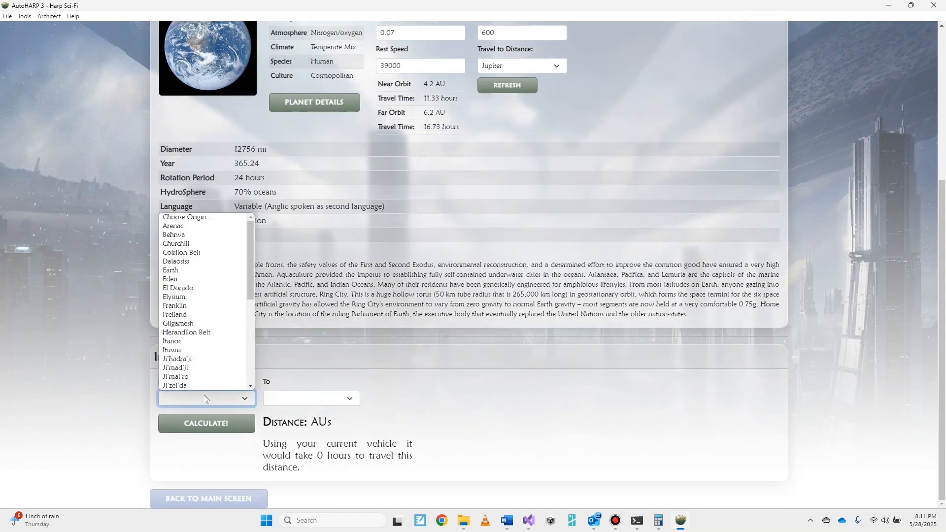
{"action": "left_click", "coordinate": [200, 325]}
{"action": "left_click", "coordinate": [297, 399]}
{"action": "scroll", "coordinate": [302, 375], "scroll_direction": "down", "scroll_amount": 7}
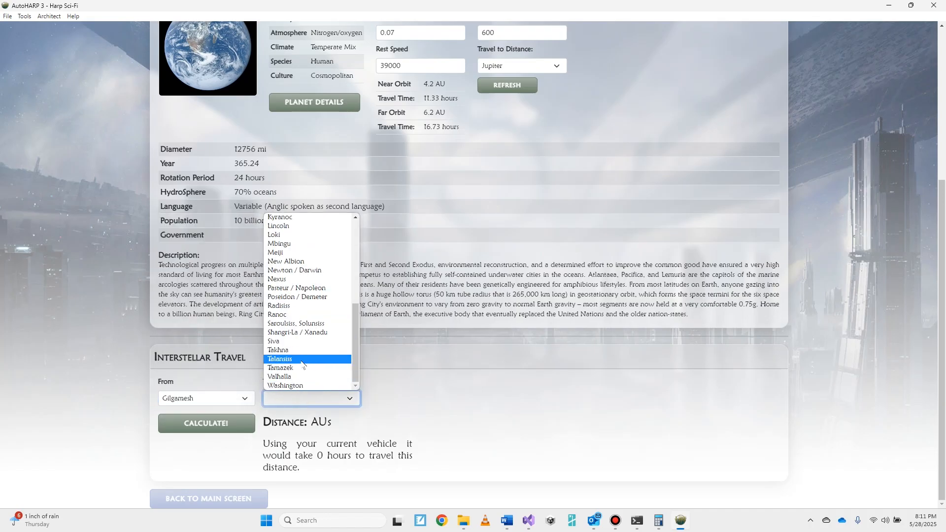
{"action": "left_click", "coordinate": [301, 351]}
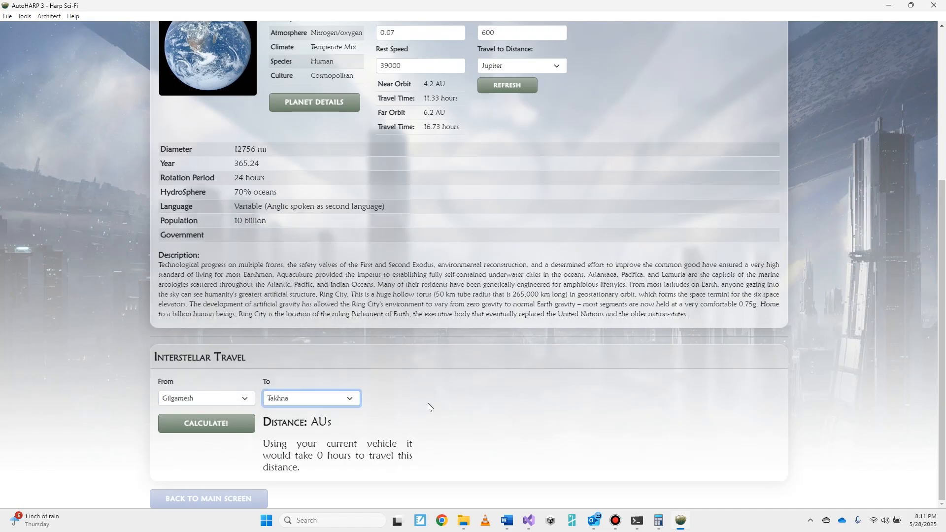
{"action": "left_click", "coordinate": [212, 425]}
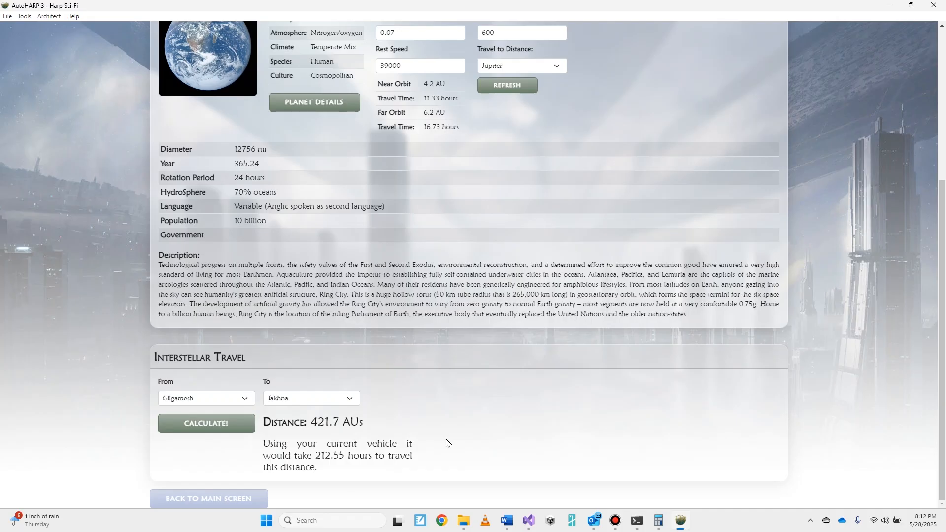
Look over the travel page once more and return to the Corvette's vehicle page.
{"action": "scroll", "coordinate": [861, 238], "scroll_direction": "up", "scroll_amount": 5}
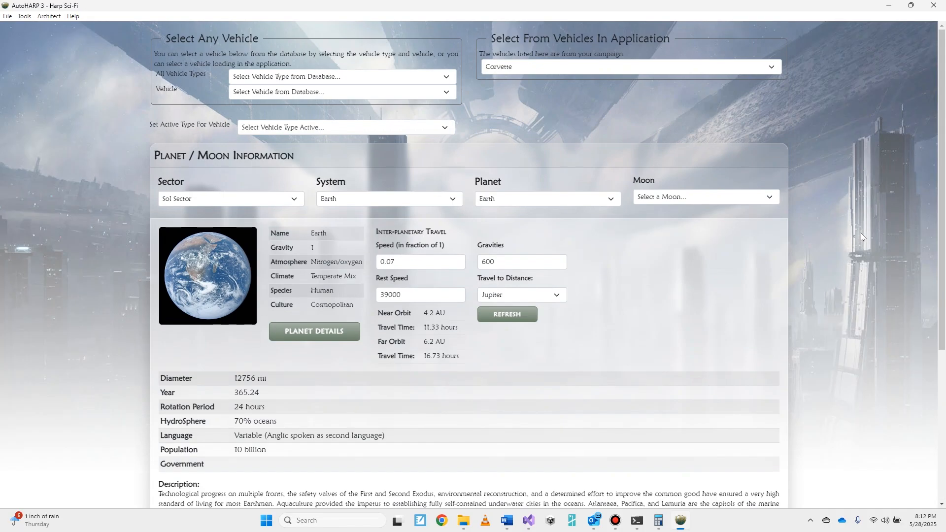
{"action": "scroll", "coordinate": [811, 351], "scroll_direction": "down", "scroll_amount": 5}
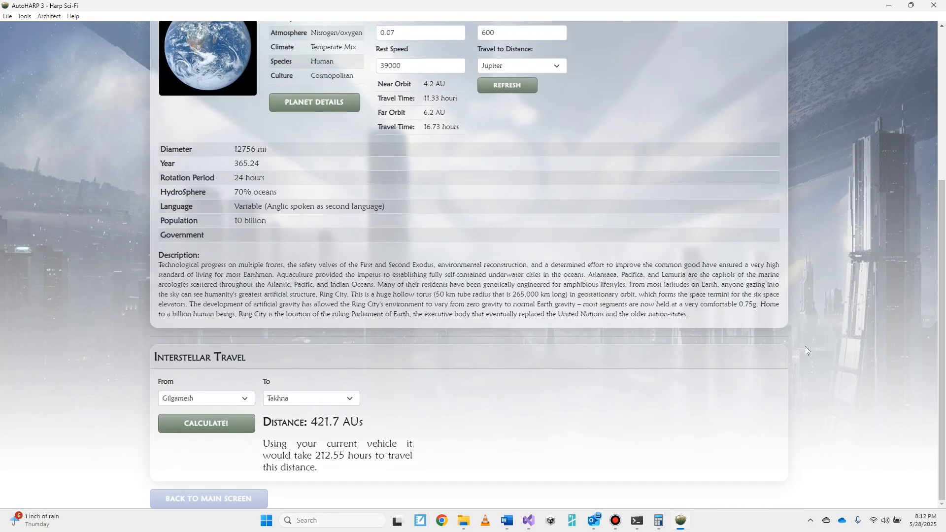
{"action": "left_click", "coordinate": [208, 499]}
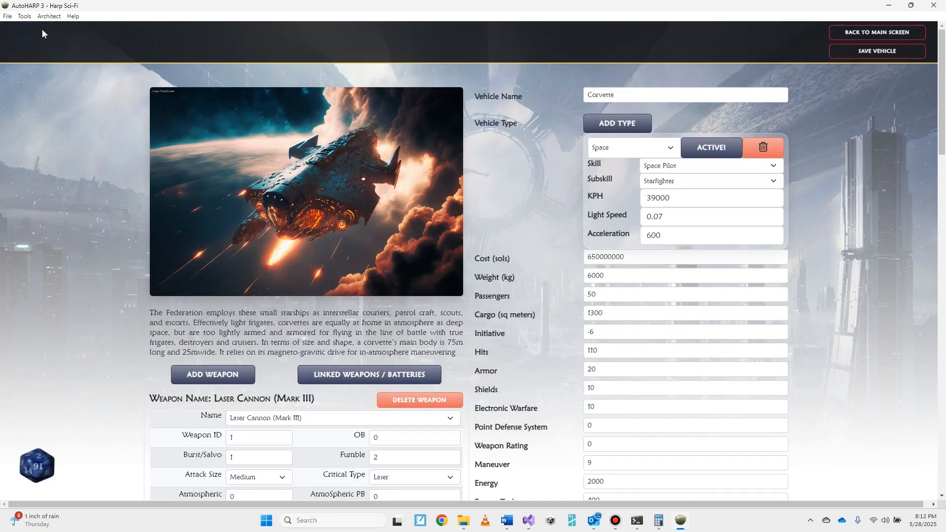
{"action": "left_click", "coordinate": [24, 17]}
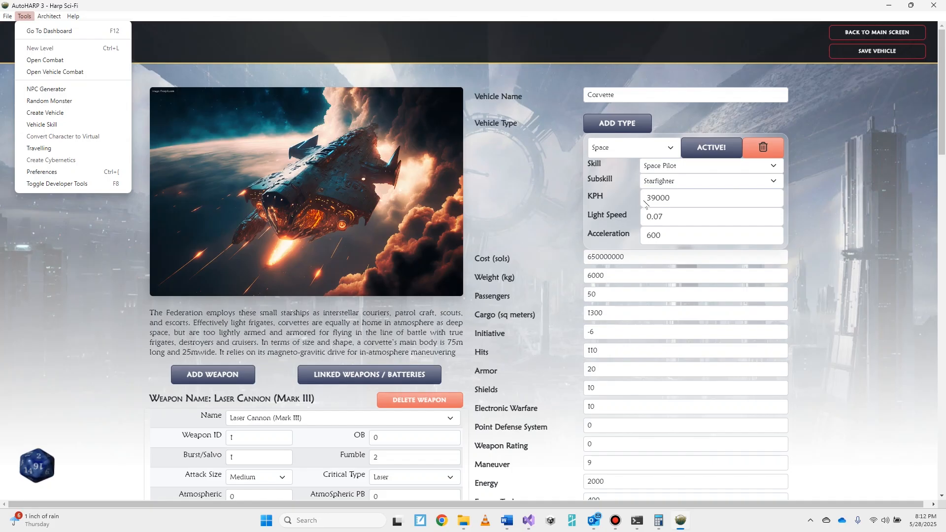
{"action": "left_click", "coordinate": [863, 209]}
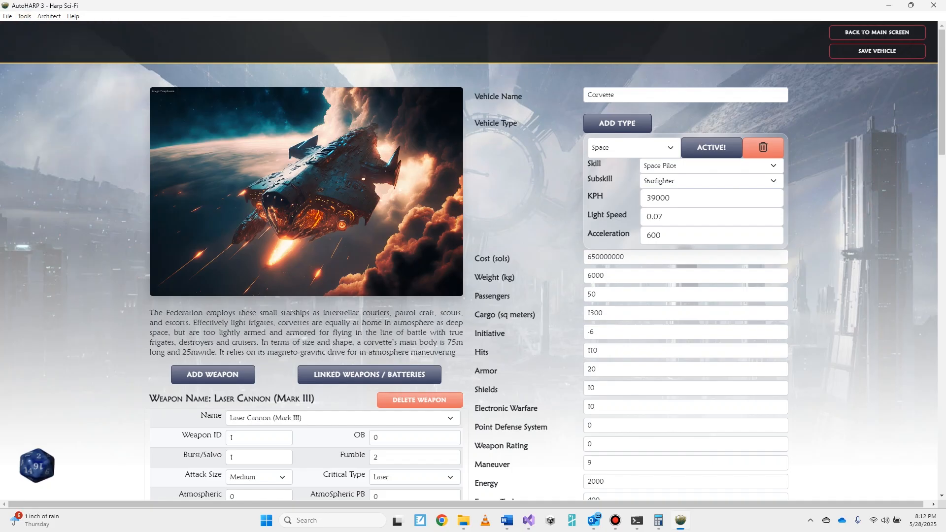